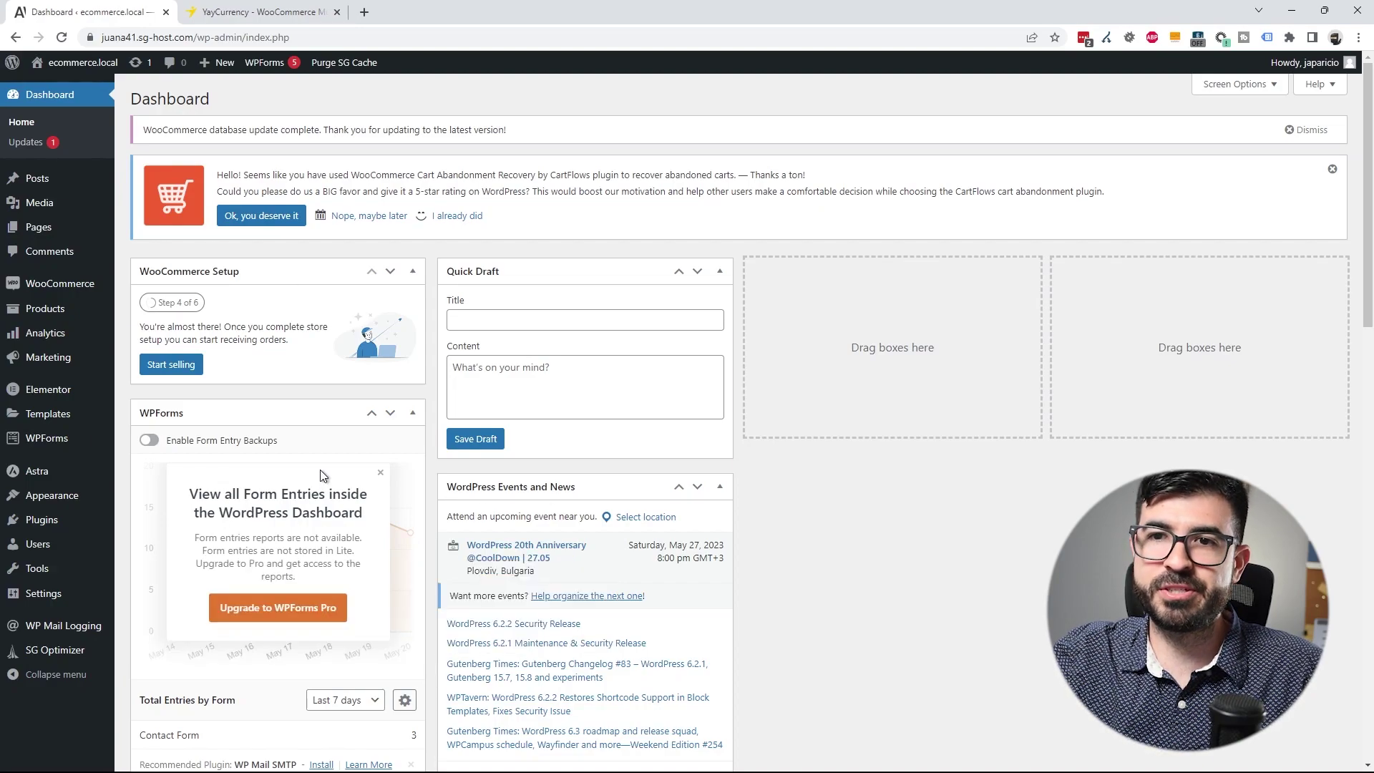
Step: Search the plugin directory for YayCurrency, and install and activate YayCurrency – WooCommerce Multi-Currency Switcher
mouse_move(43, 522)
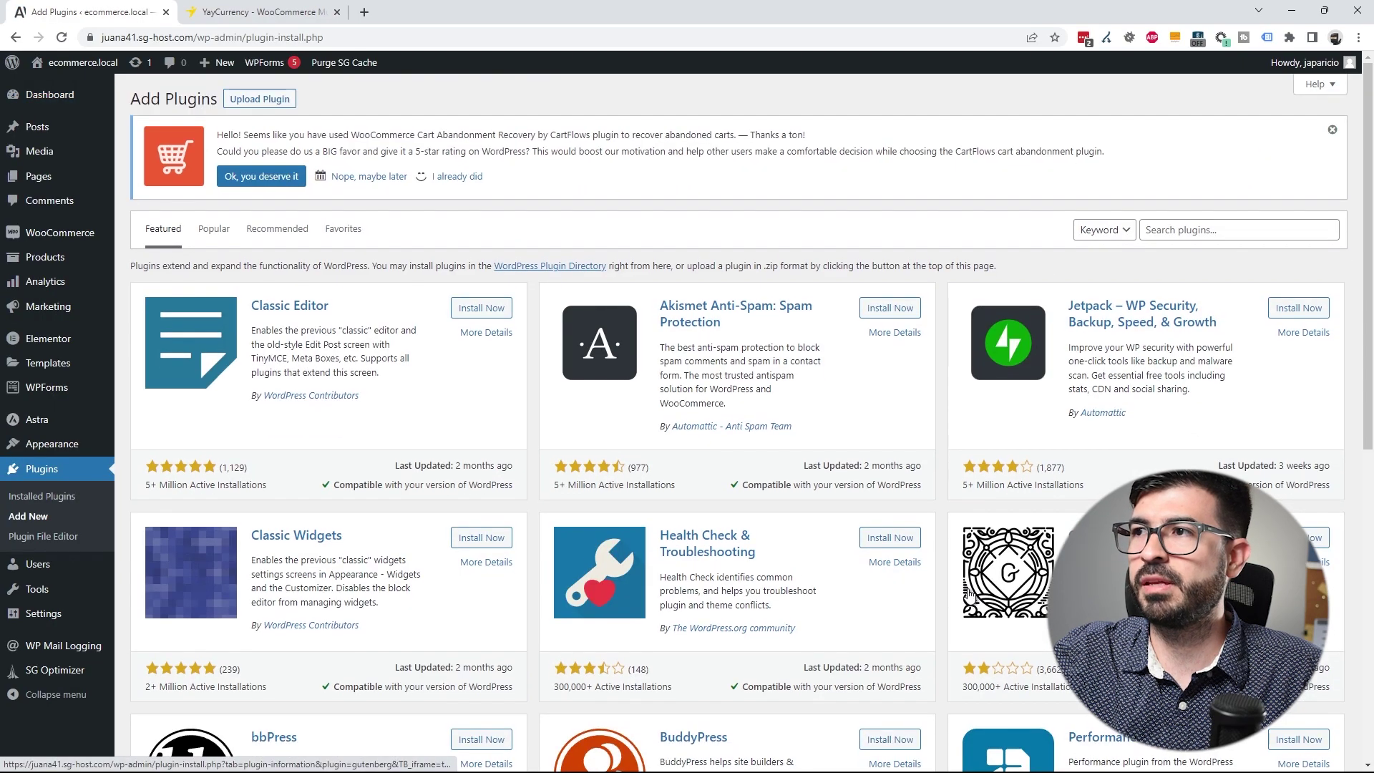
left_click(1223, 230)
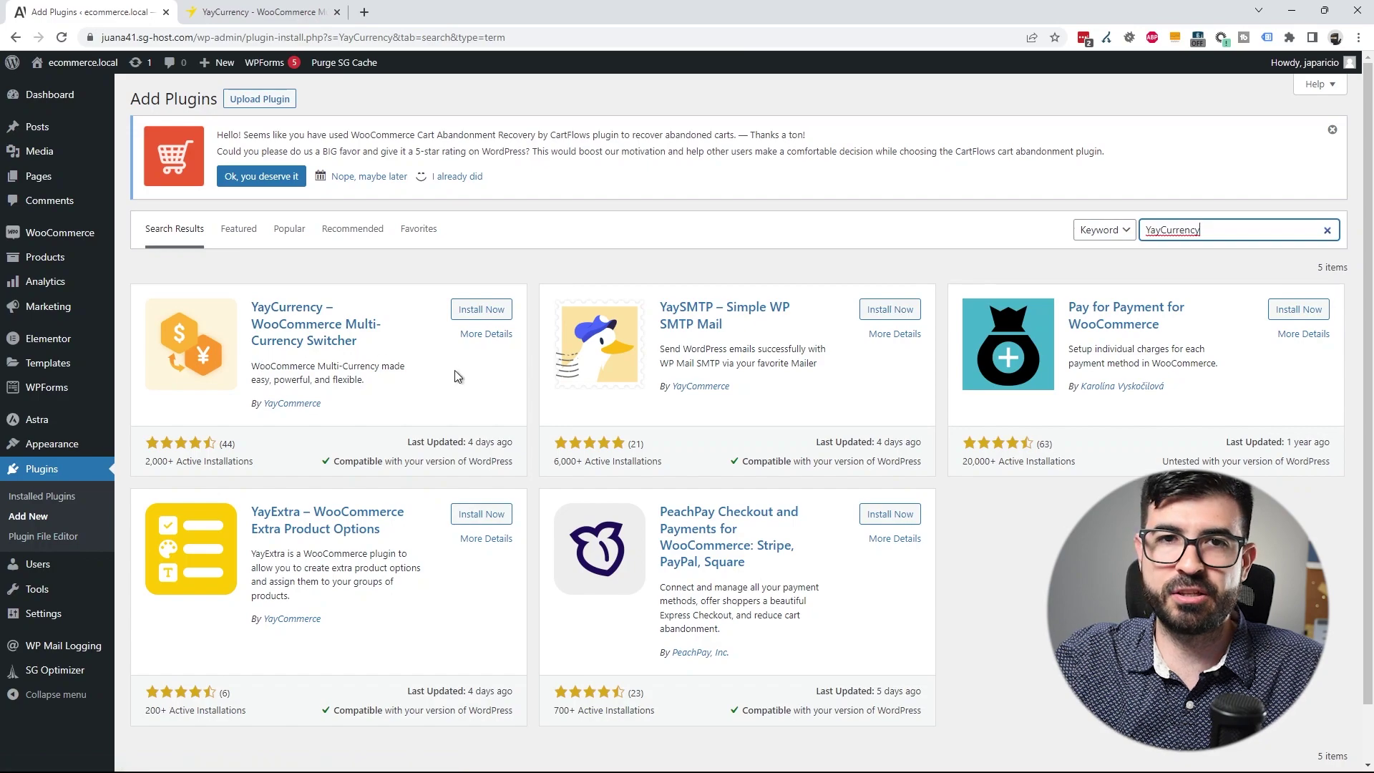
left_click(478, 314)
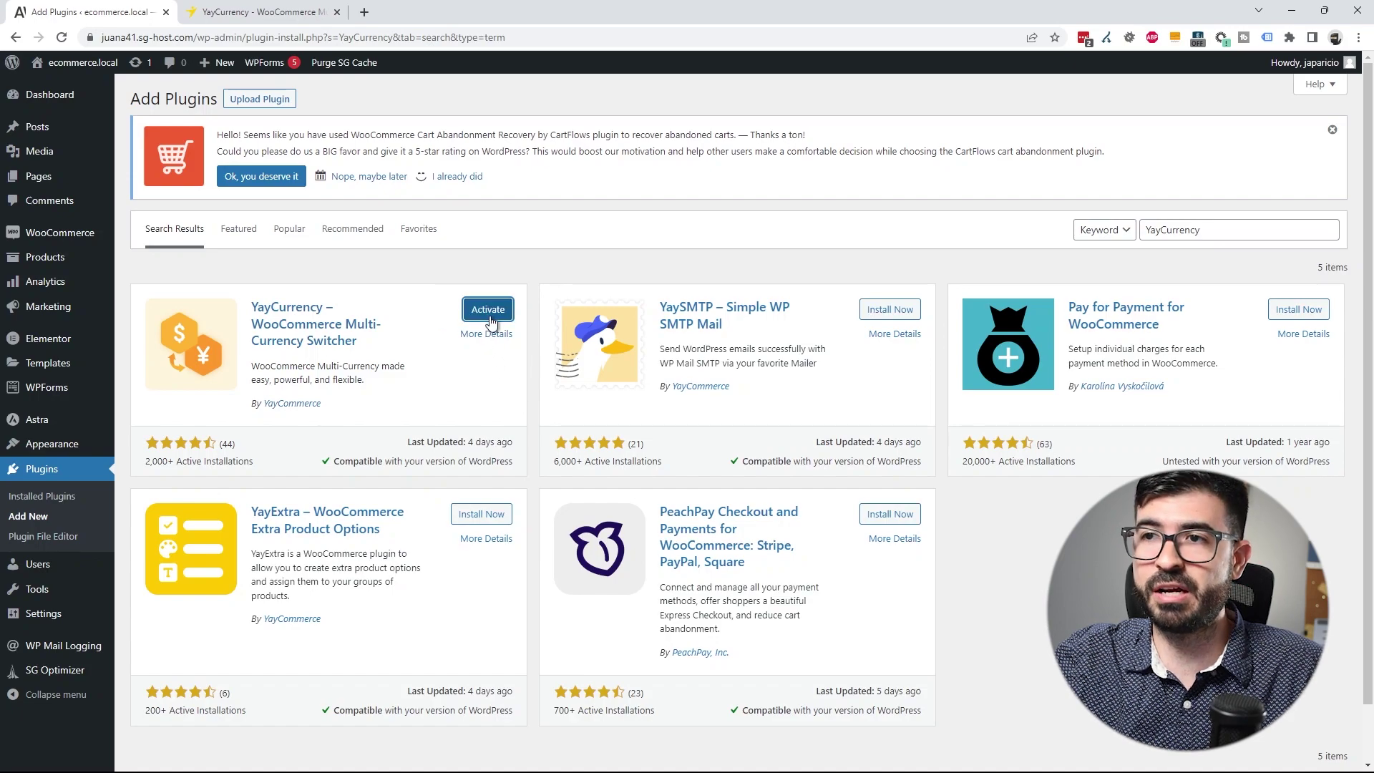
left_click(488, 310)
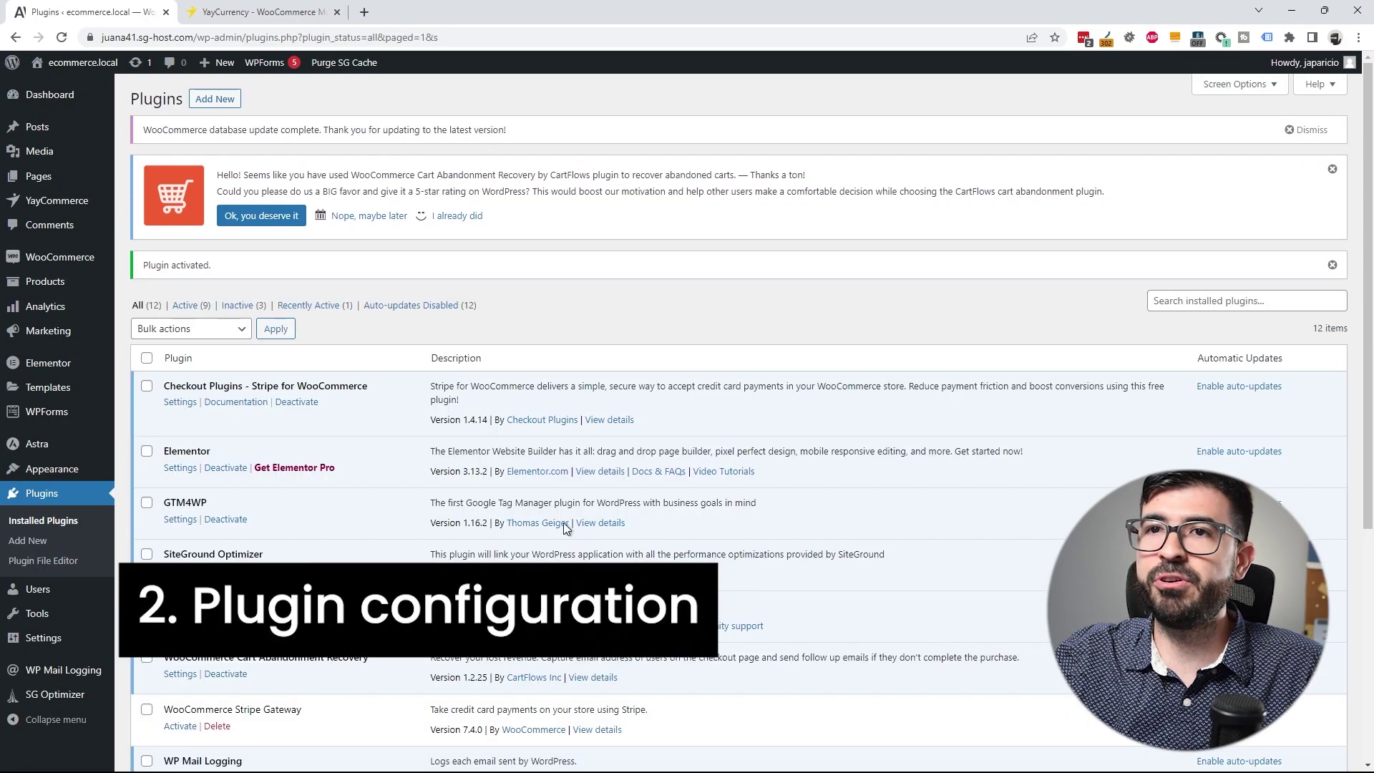
Step: Open the YayCurrency settings and add Euro (EUR) and Colombian peso (COP) as store currencies
mouse_move(65, 207)
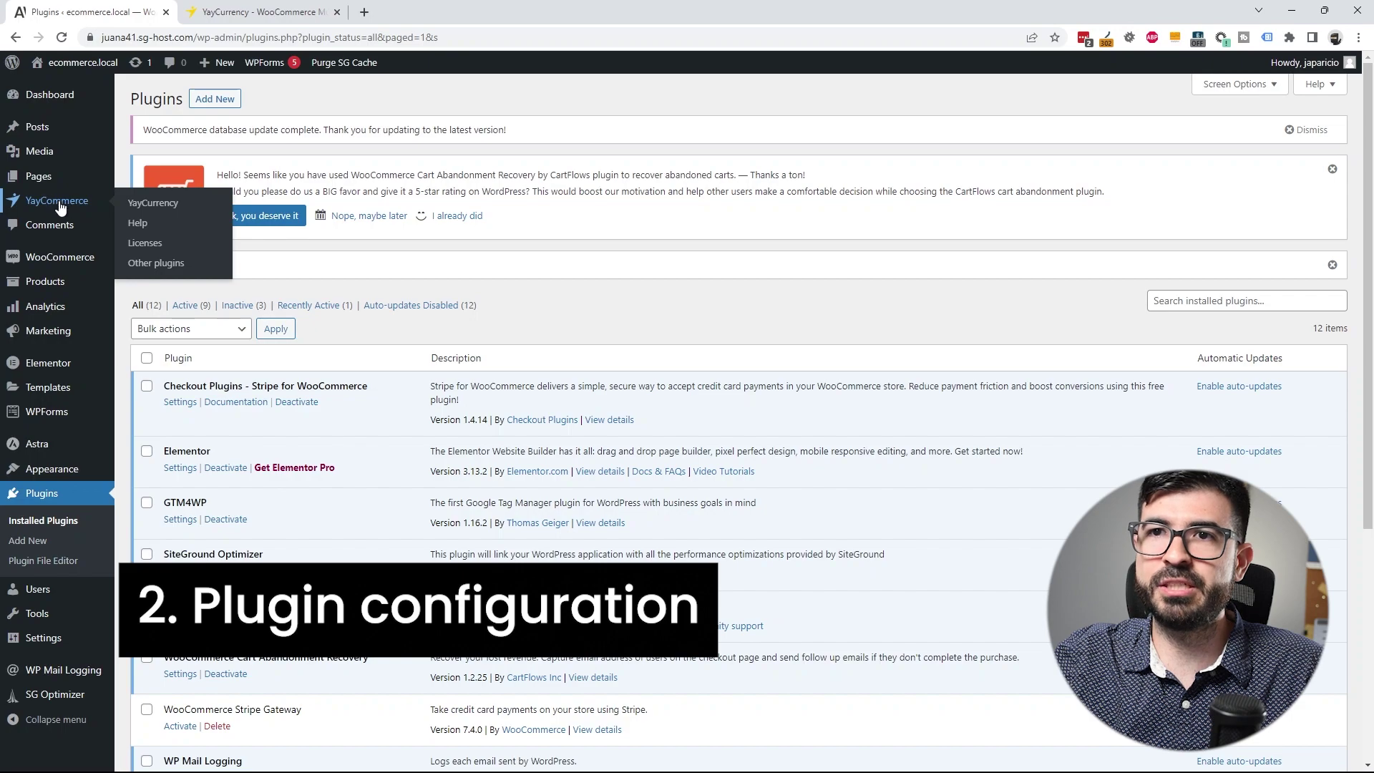
left_click(155, 205)
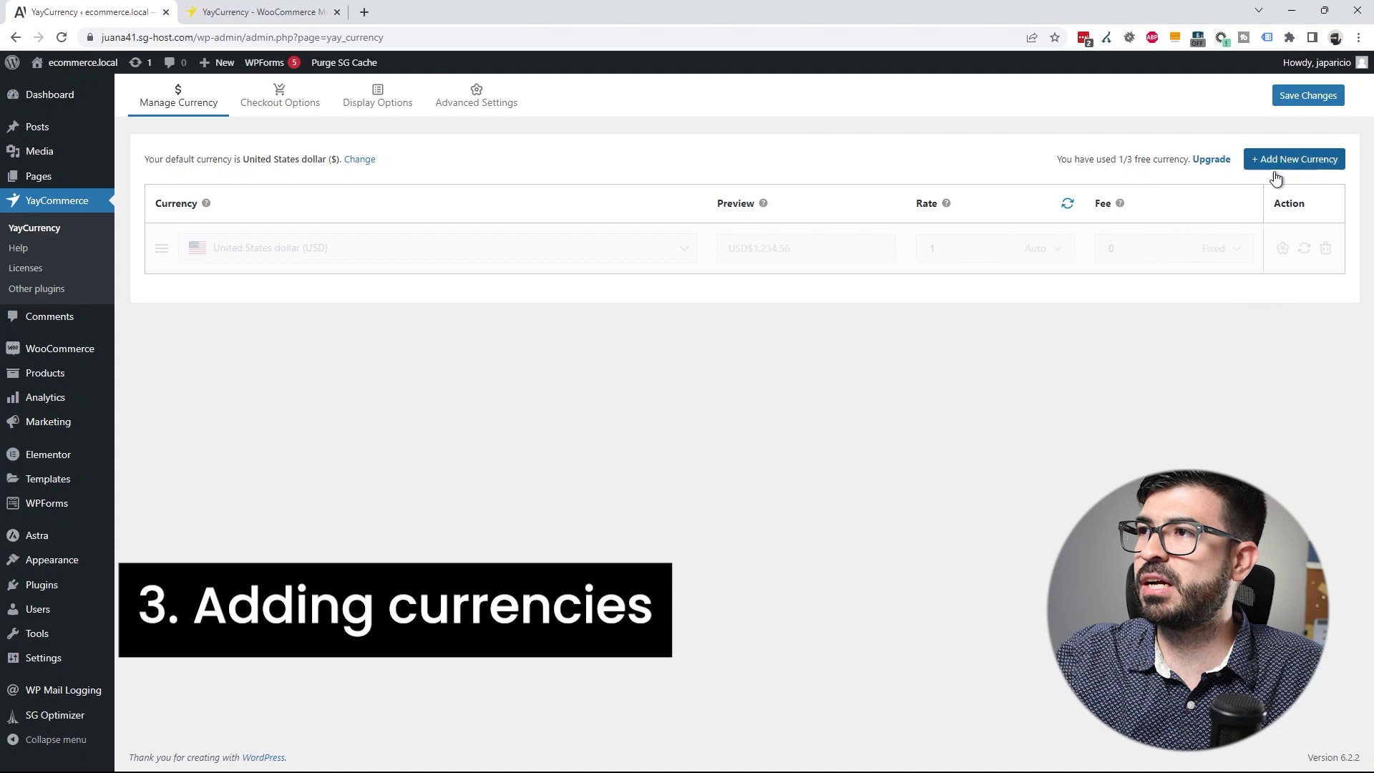
left_click(1297, 161)
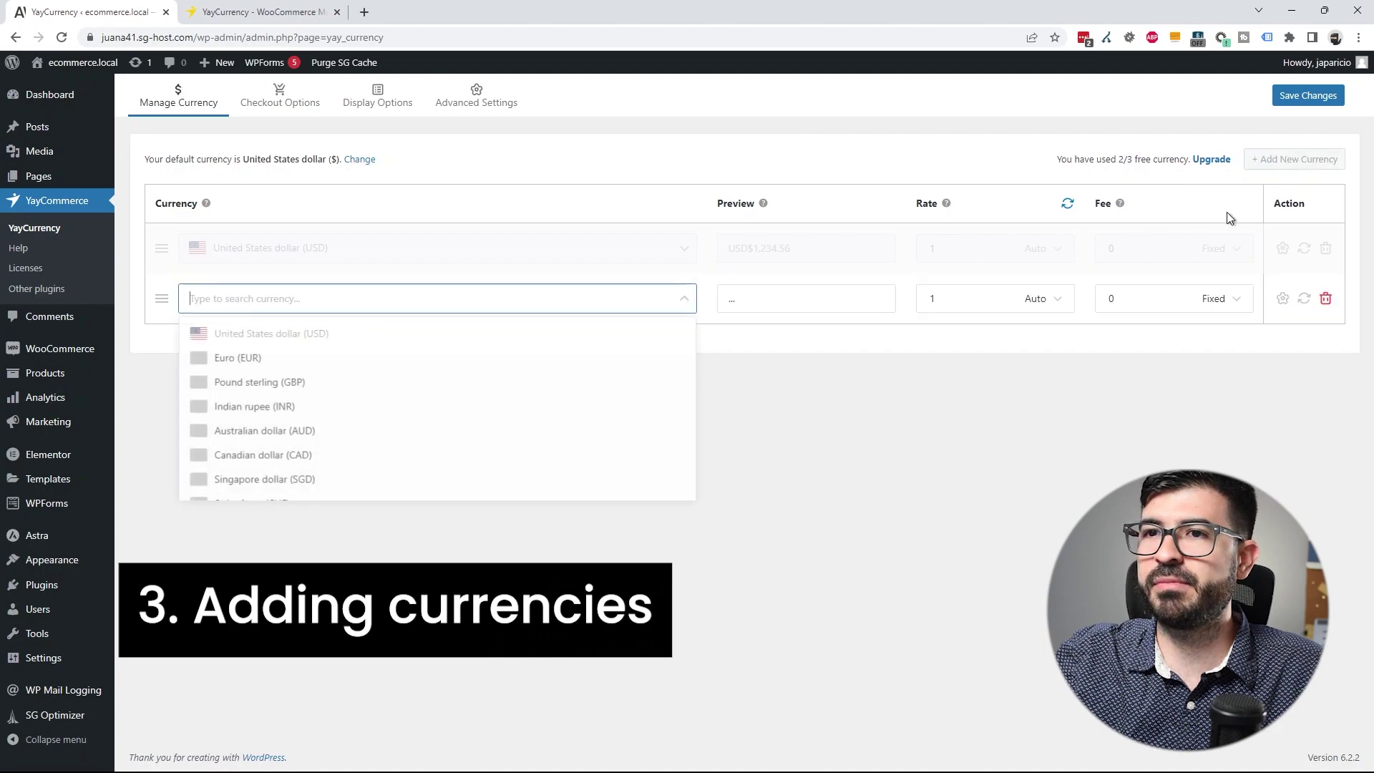
left_click(270, 368)
left_click(1297, 160)
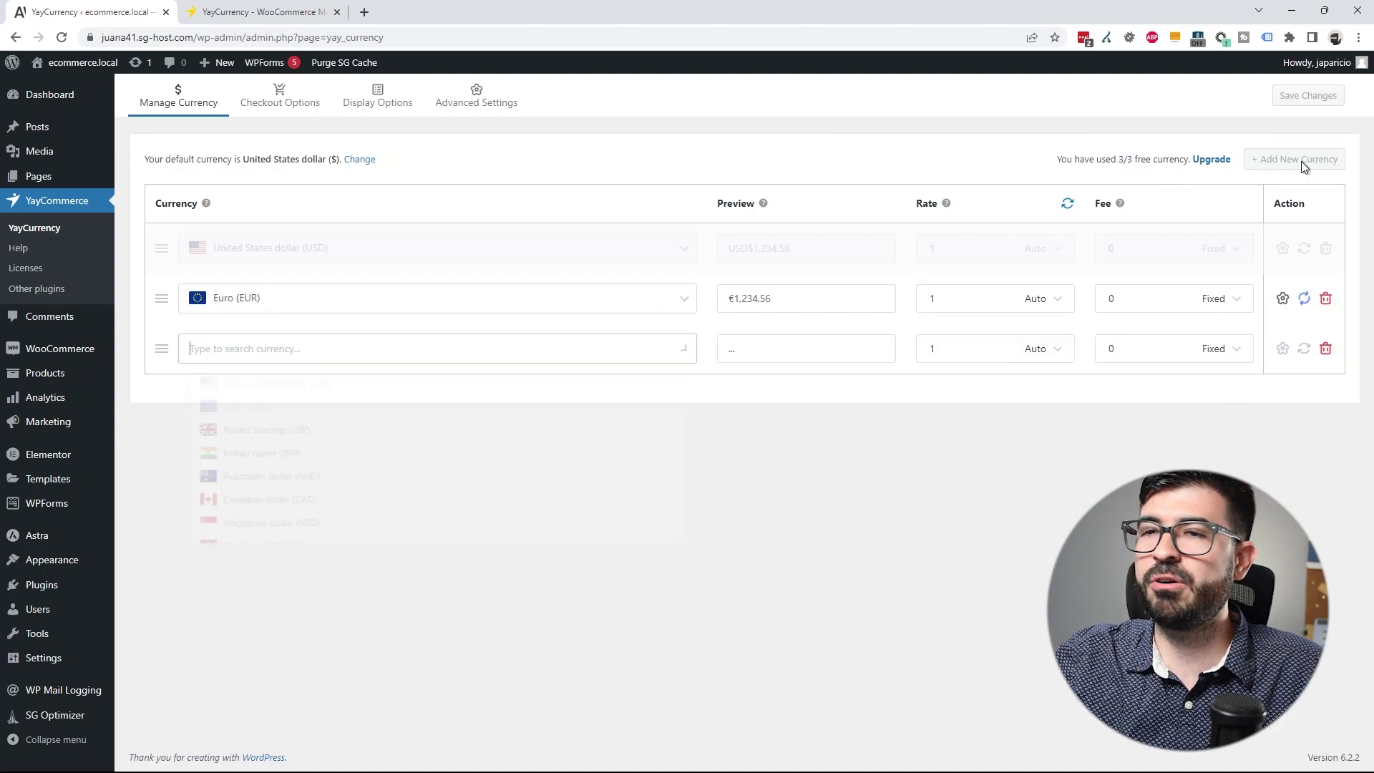
type("colom")
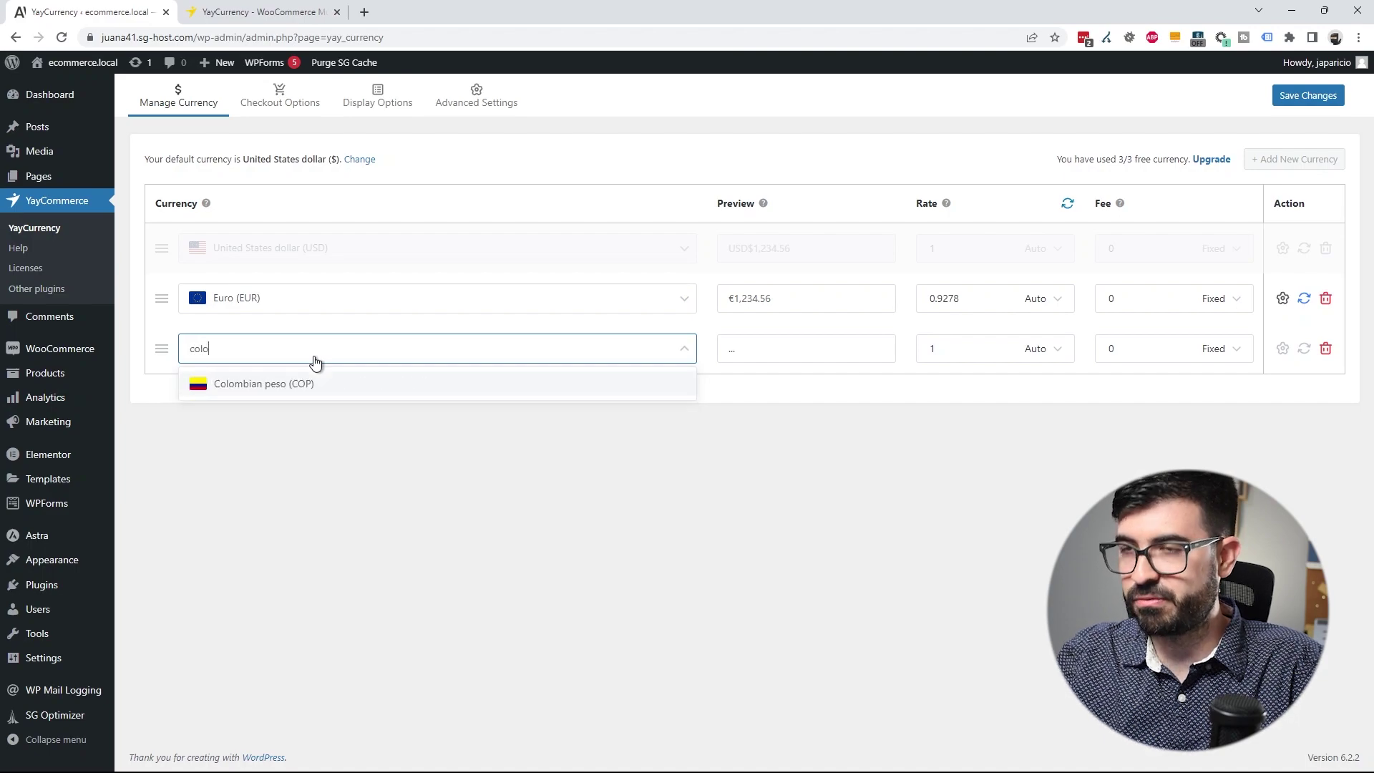
left_click(307, 392)
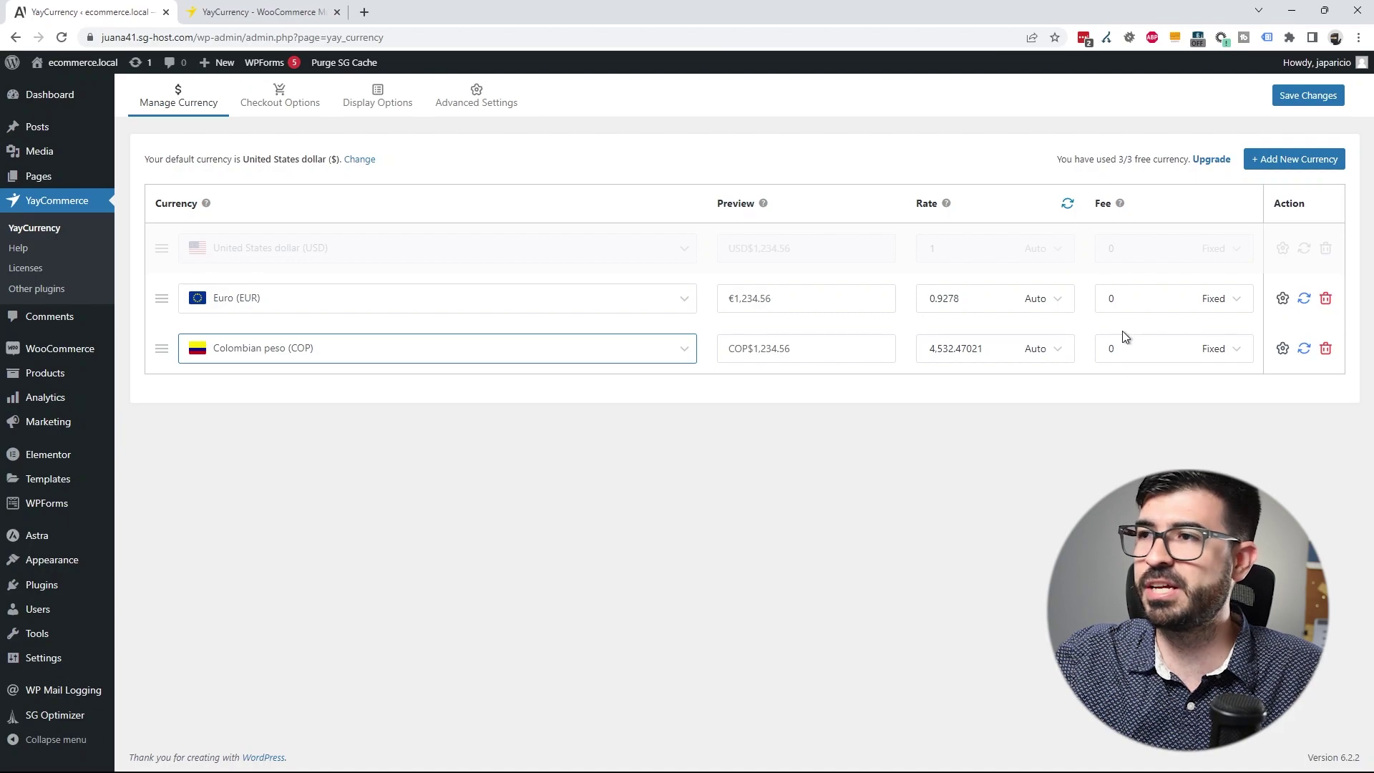
Step: Examine the fee field and the available fee types for the Euro currency
left_click(1137, 301)
left_click(1226, 301)
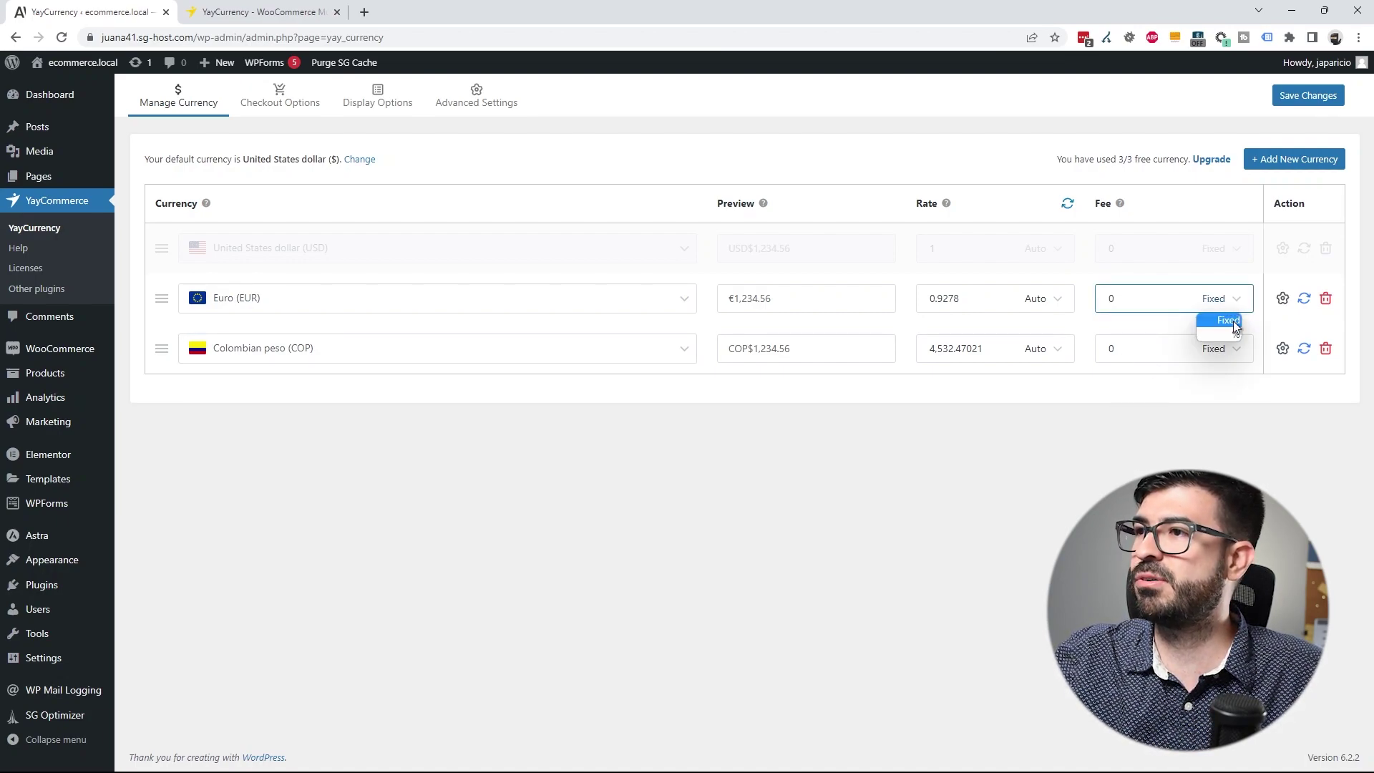
left_click(1202, 436)
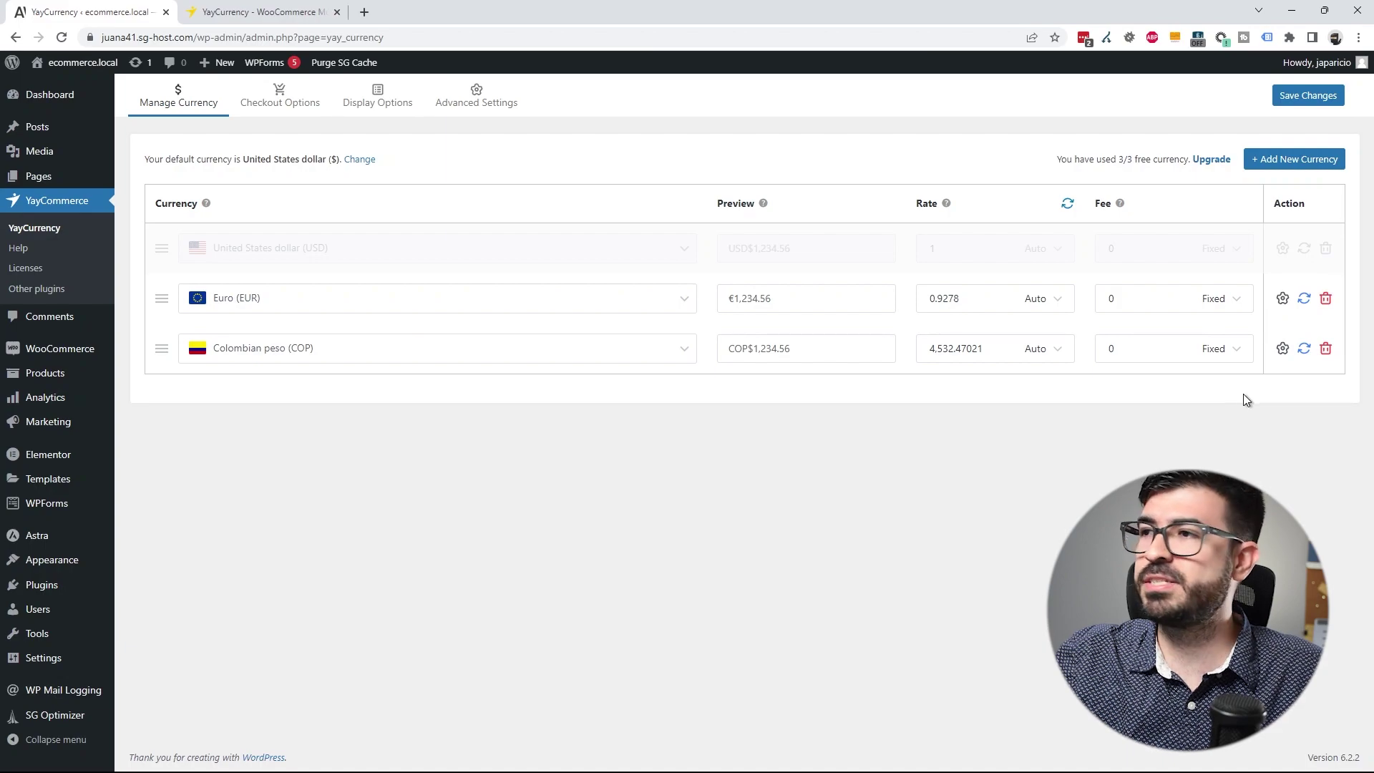
Step: In the Colombian peso's format configuration, set the thousand separator to a period and the decimal separator to a comma
left_click(1281, 350)
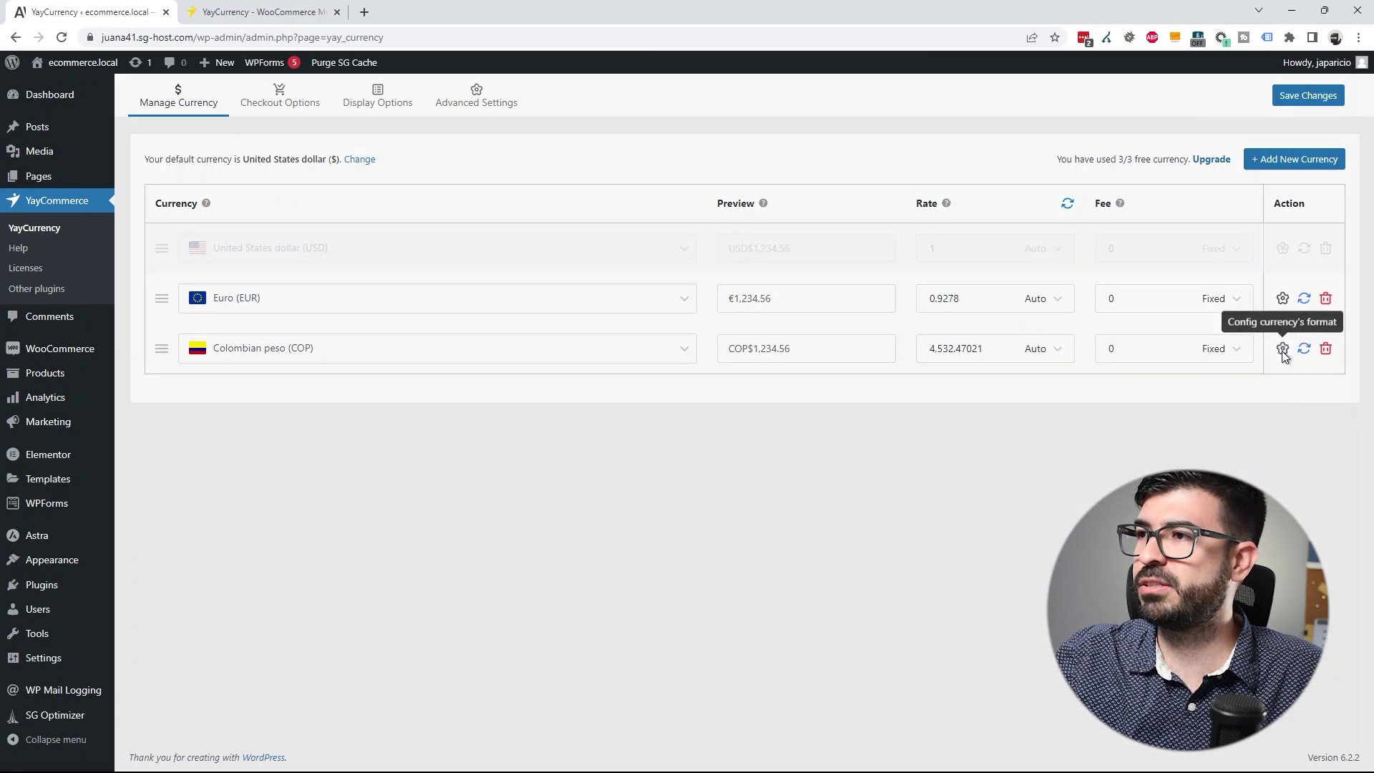
left_click(1052, 176)
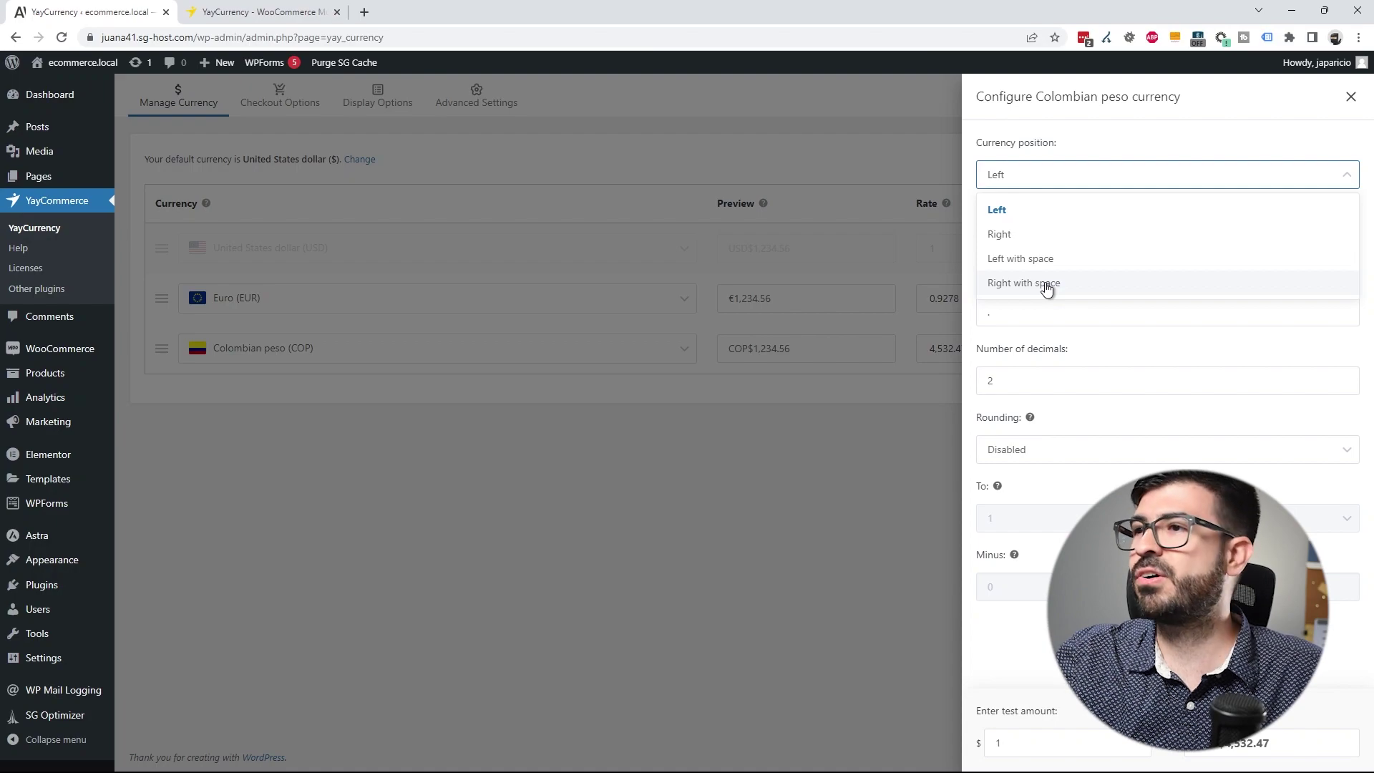
left_click(1062, 184)
double_click(1021, 246)
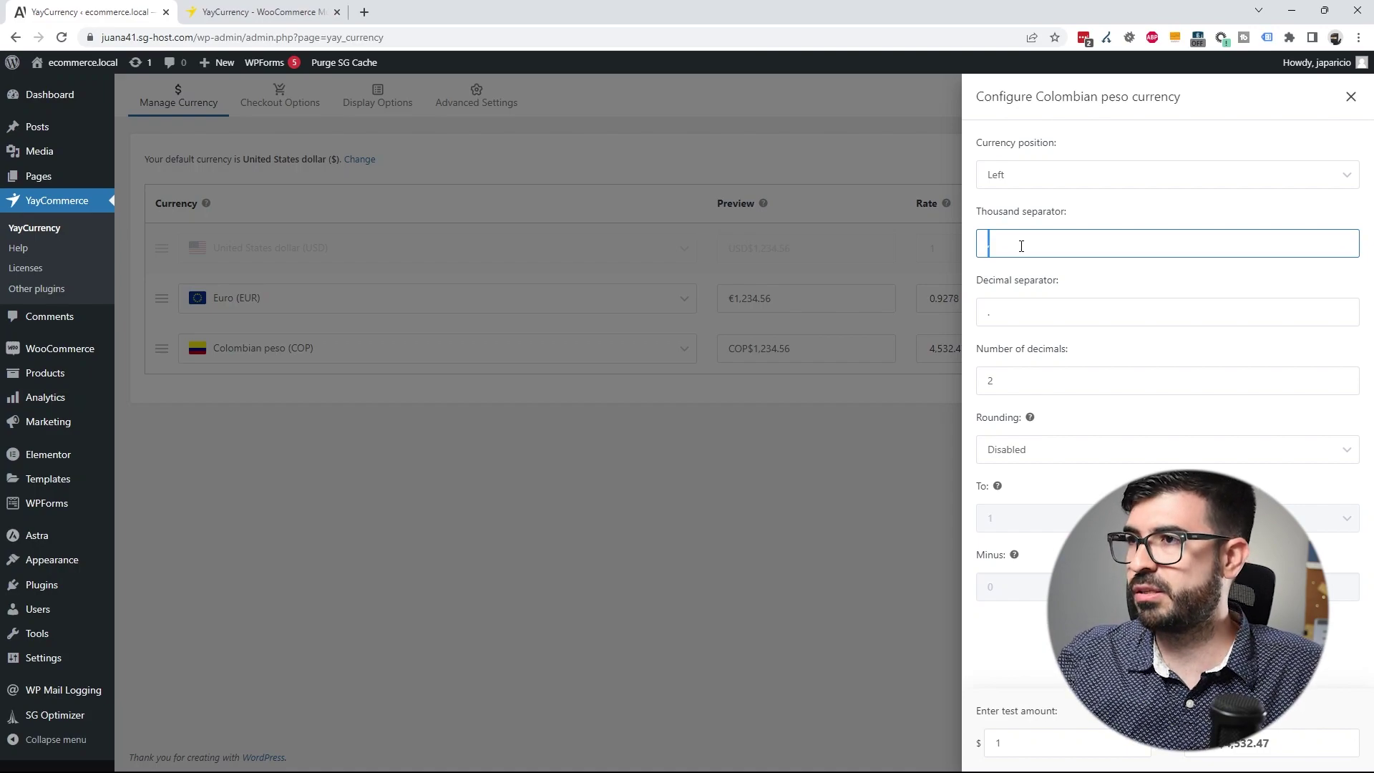
double_click(1036, 315)
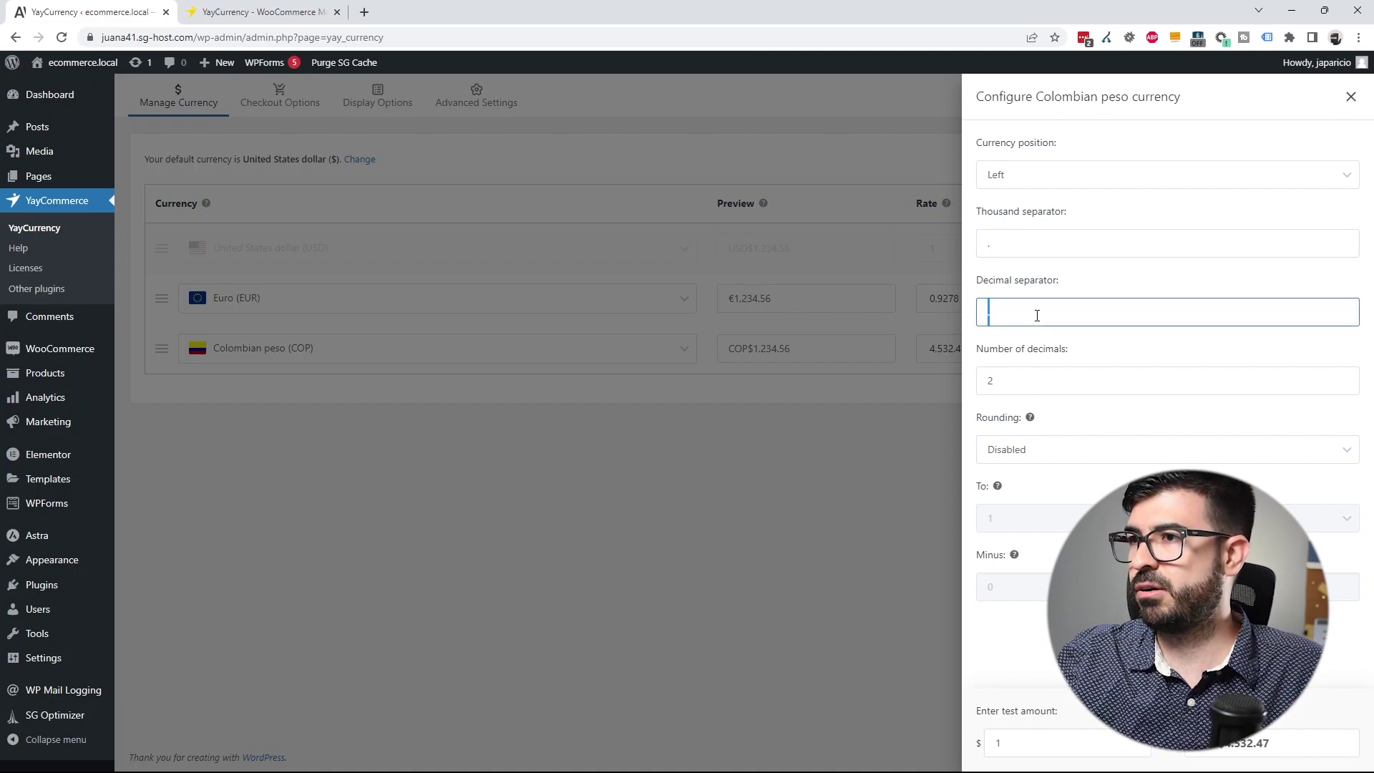
type(",")
Step: Set the Colombian peso's number of decimals to 0, close its configuration and save the currency settings
left_click(1019, 383)
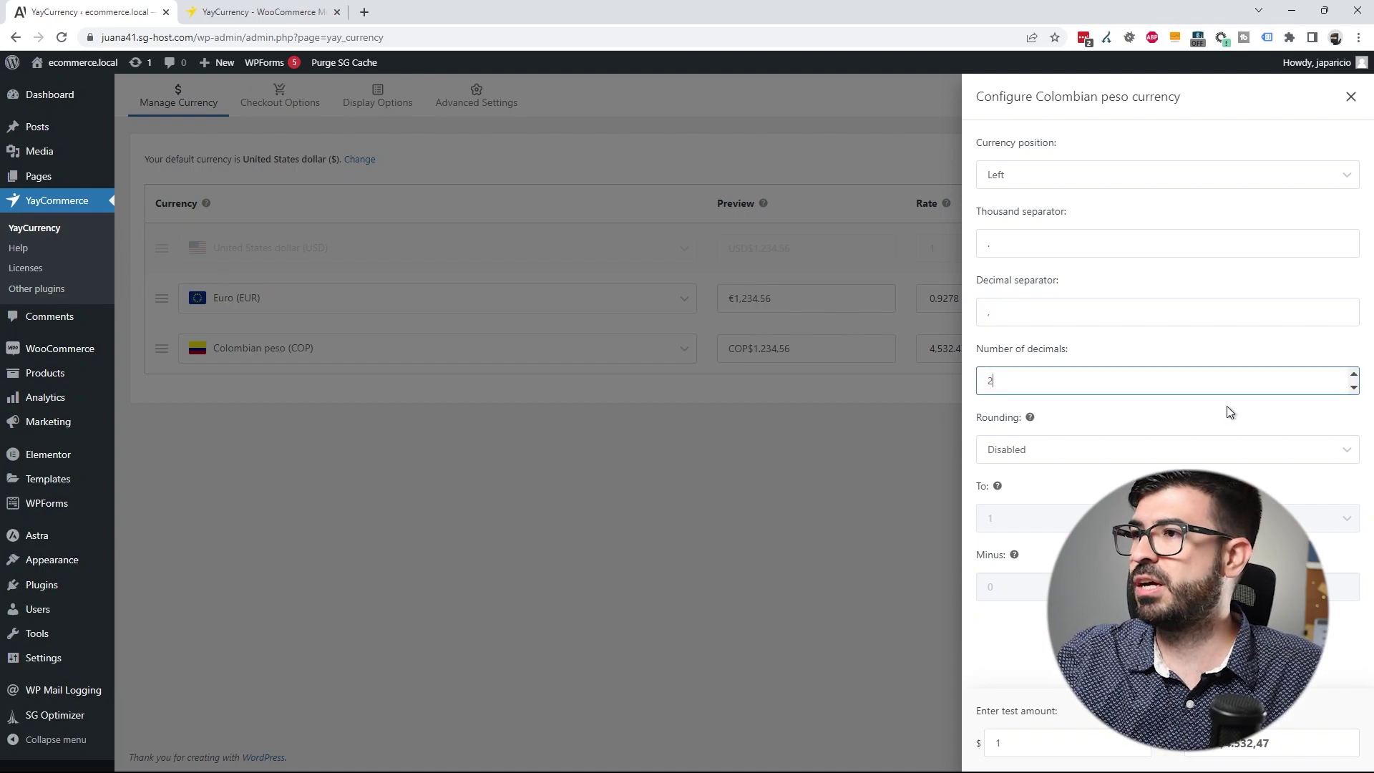
left_click(1354, 387)
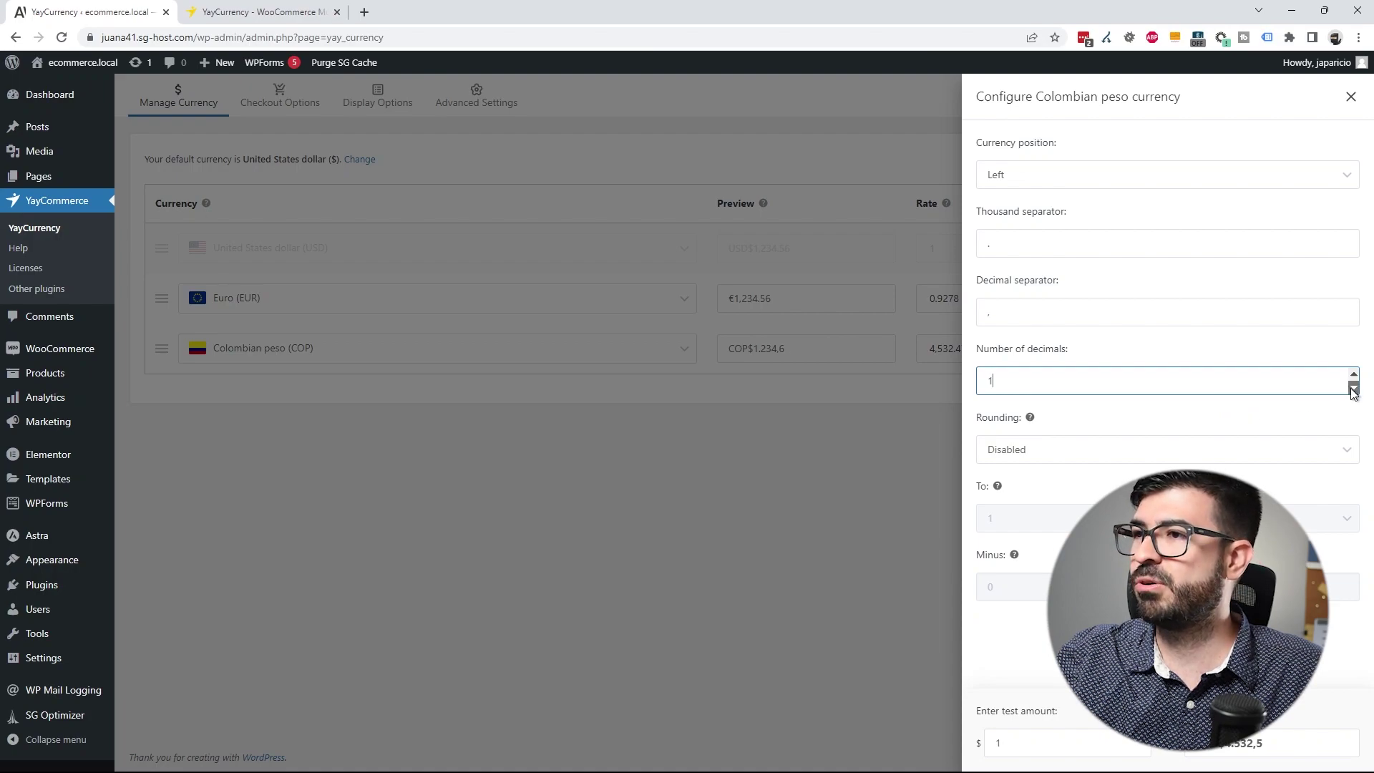
left_click(1353, 387)
left_click(1037, 451)
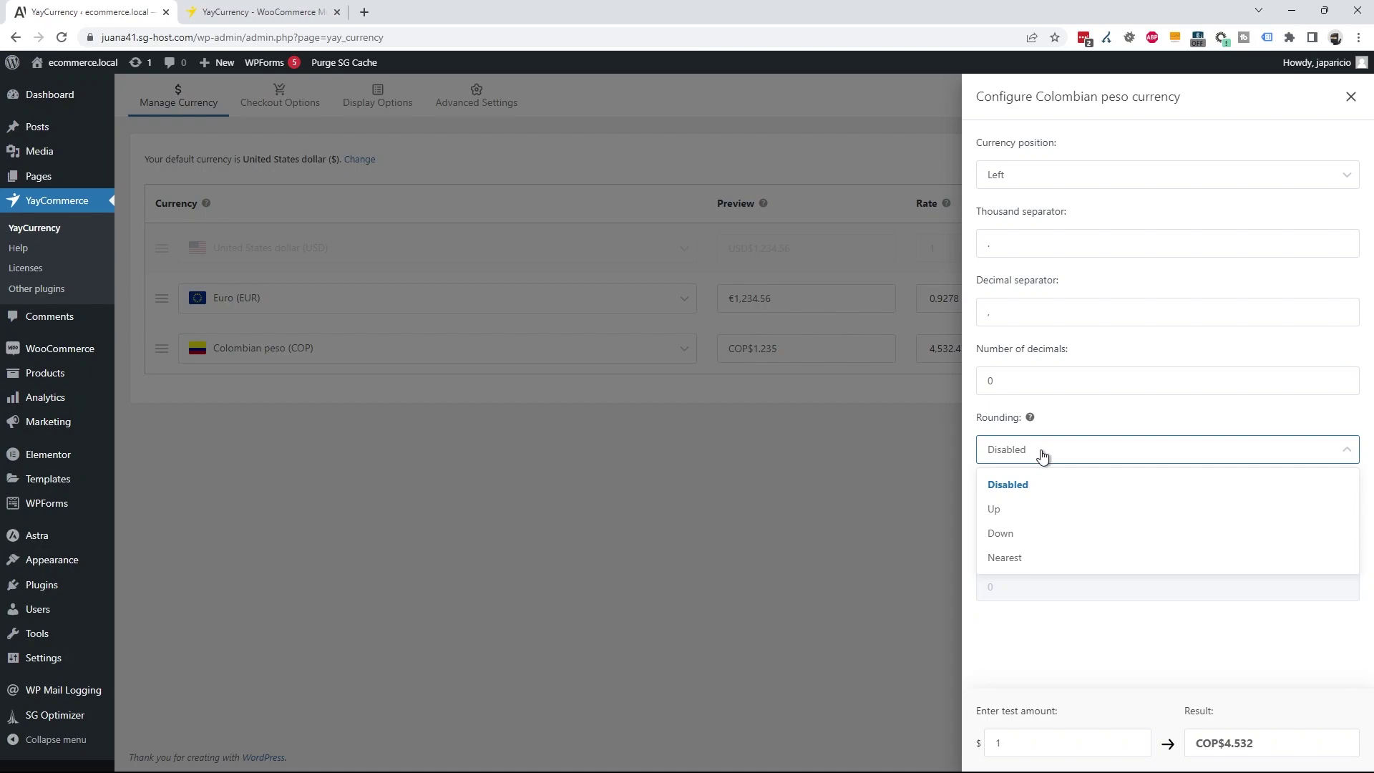
left_click(1114, 426)
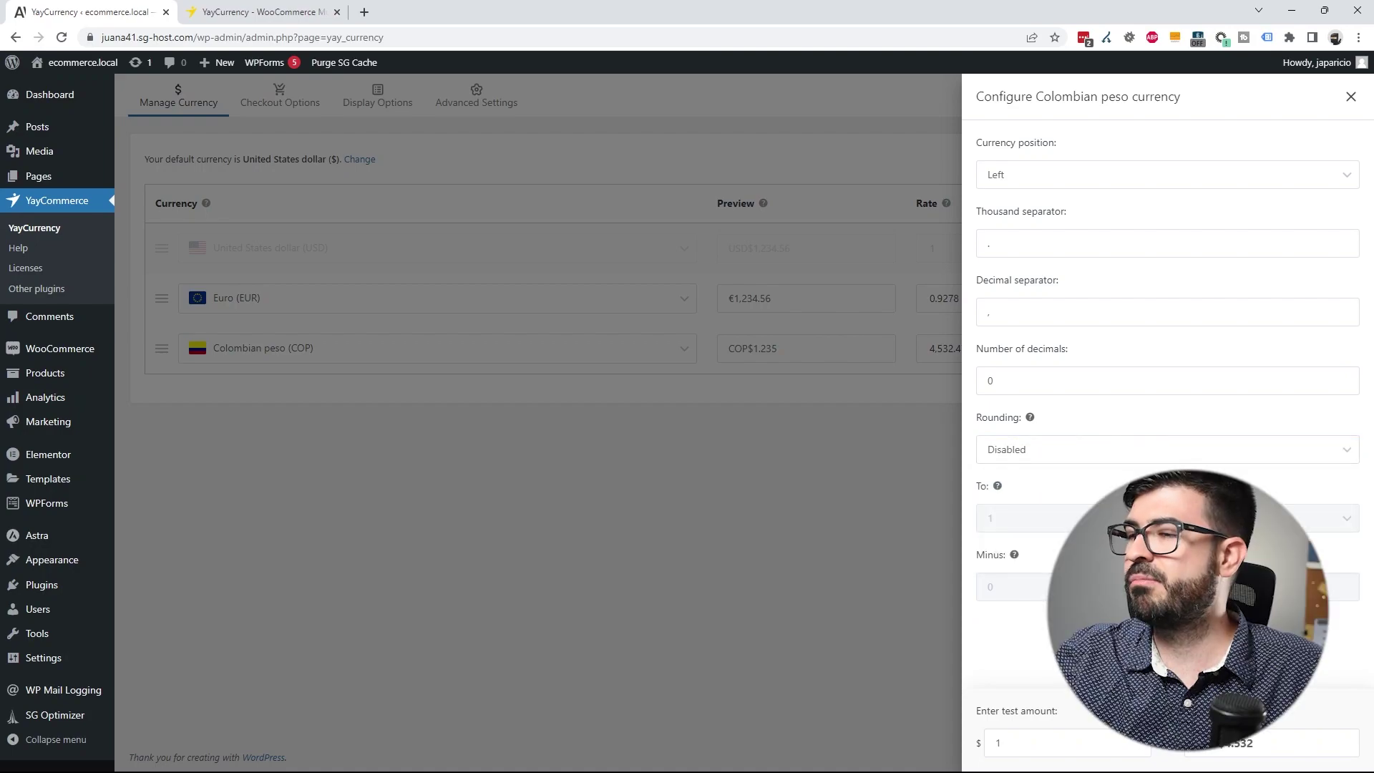
left_click(908, 539)
left_click(1306, 96)
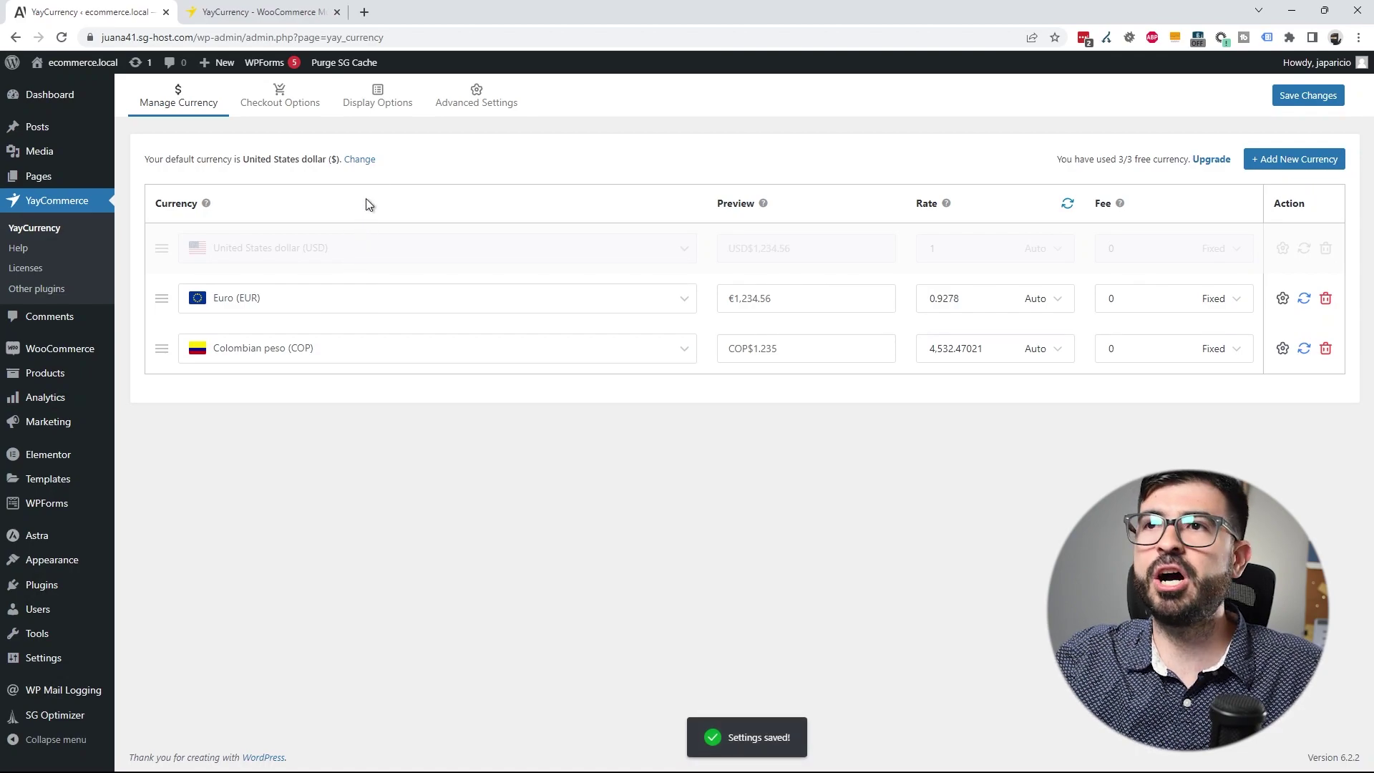
Step: Show YayCurrency's display options and open the store's P2712OR product page in a separate browser tab
left_click(380, 101)
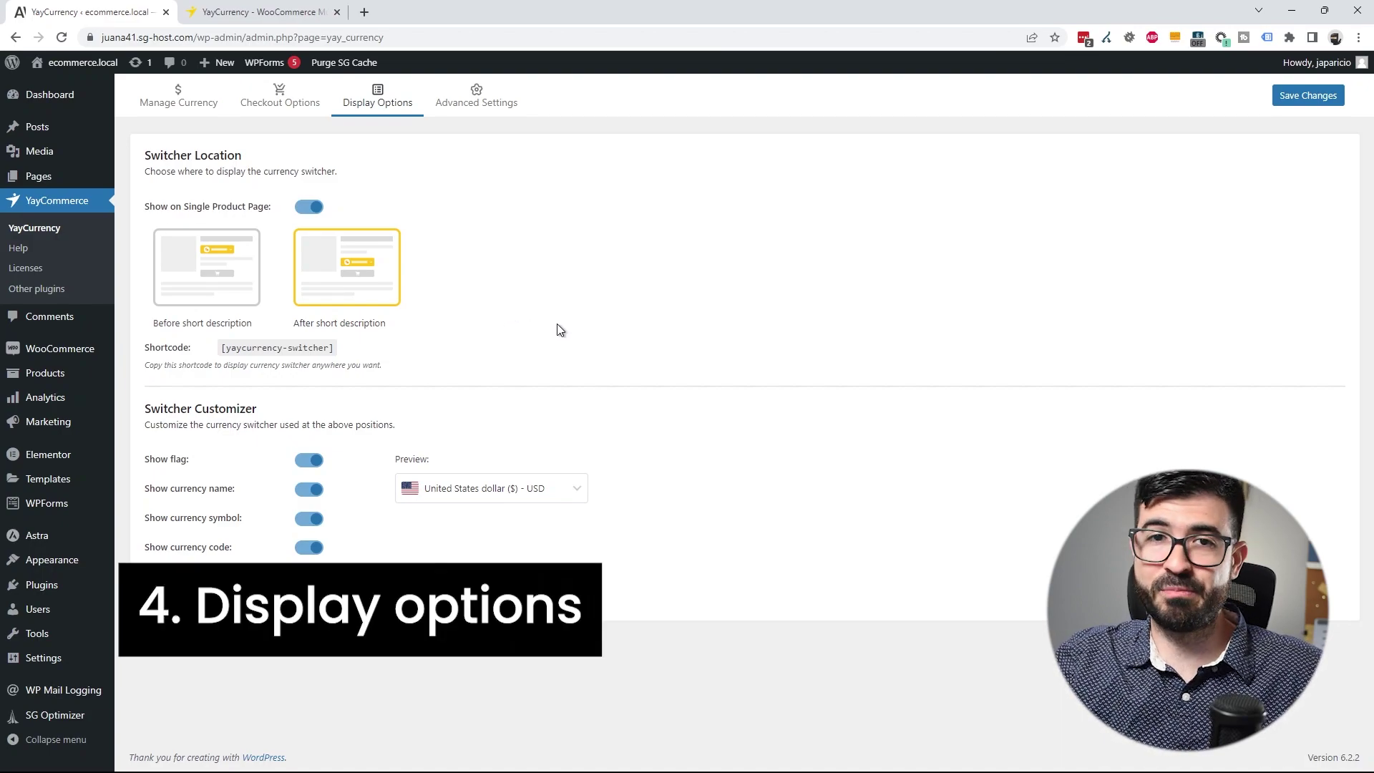
middle_click(53, 83)
left_click(224, 12)
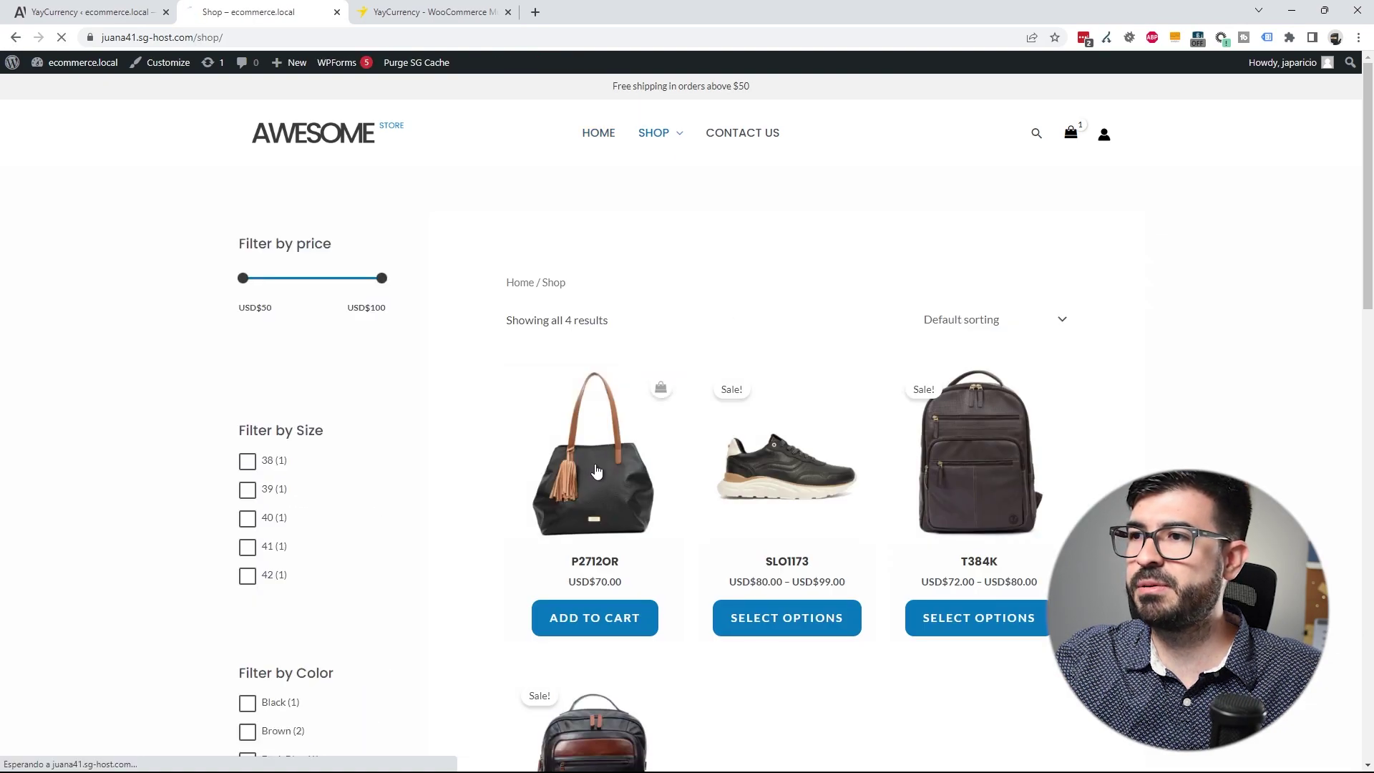
left_click(584, 485)
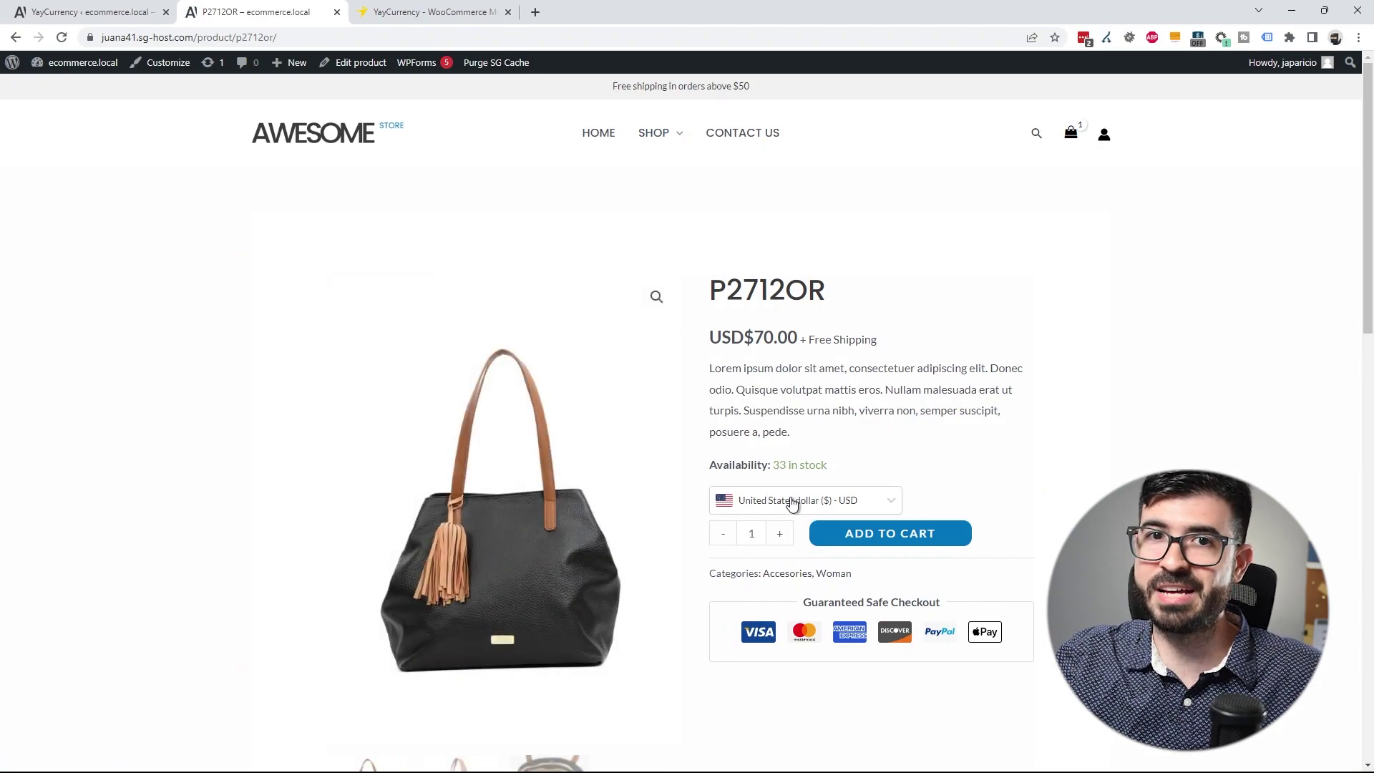
Step: Test the currency switcher on the P2712OR product page with Euro and Colombian peso, comparing it with the display options
scroll(1039, 456, "down", 2)
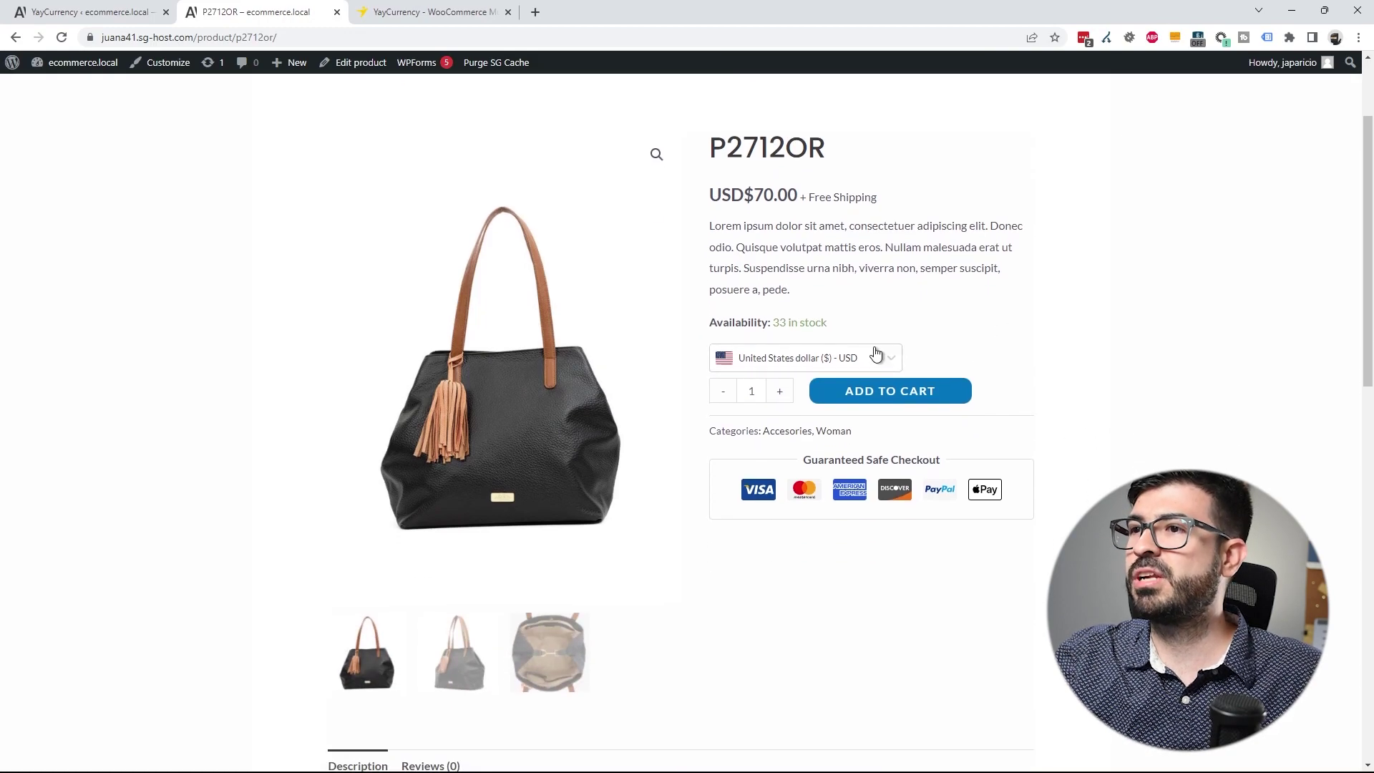
left_click(873, 355)
left_click(780, 410)
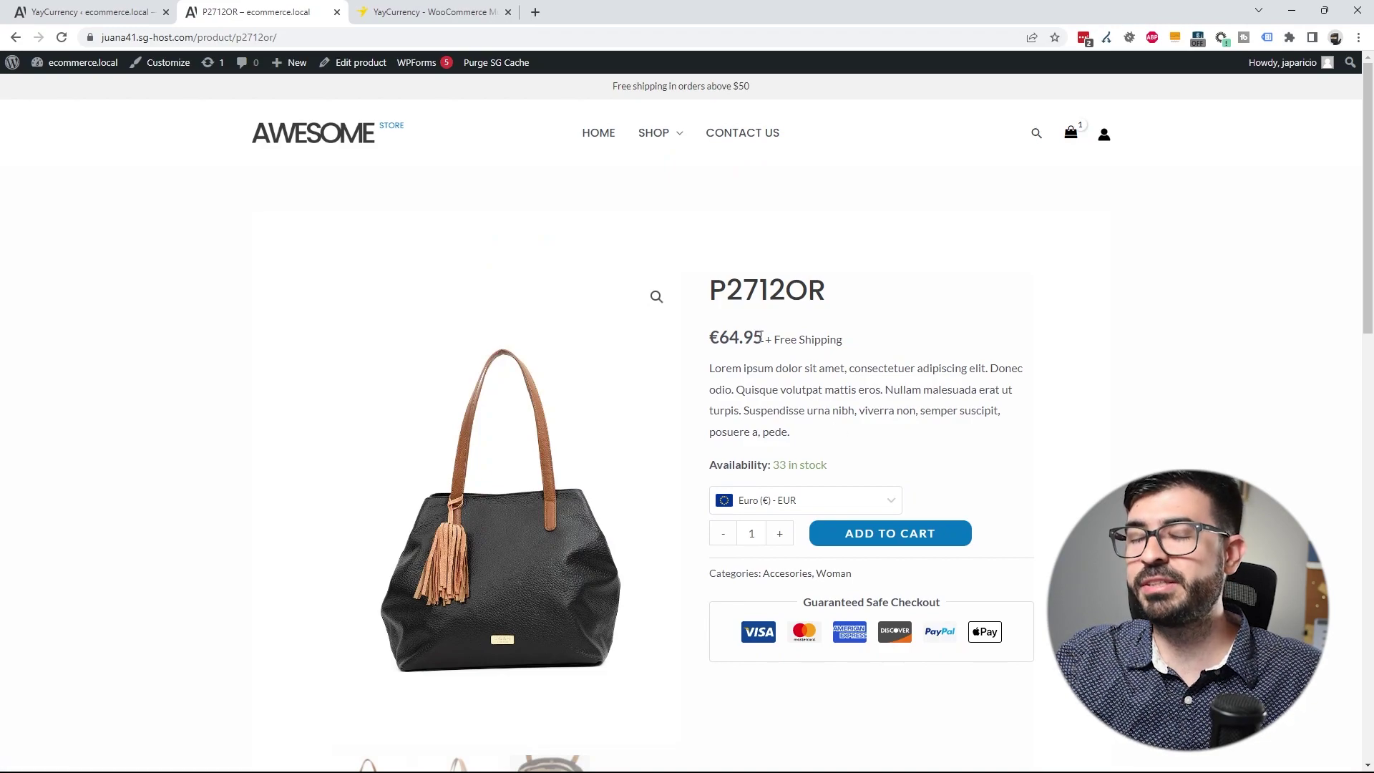
left_click(874, 500)
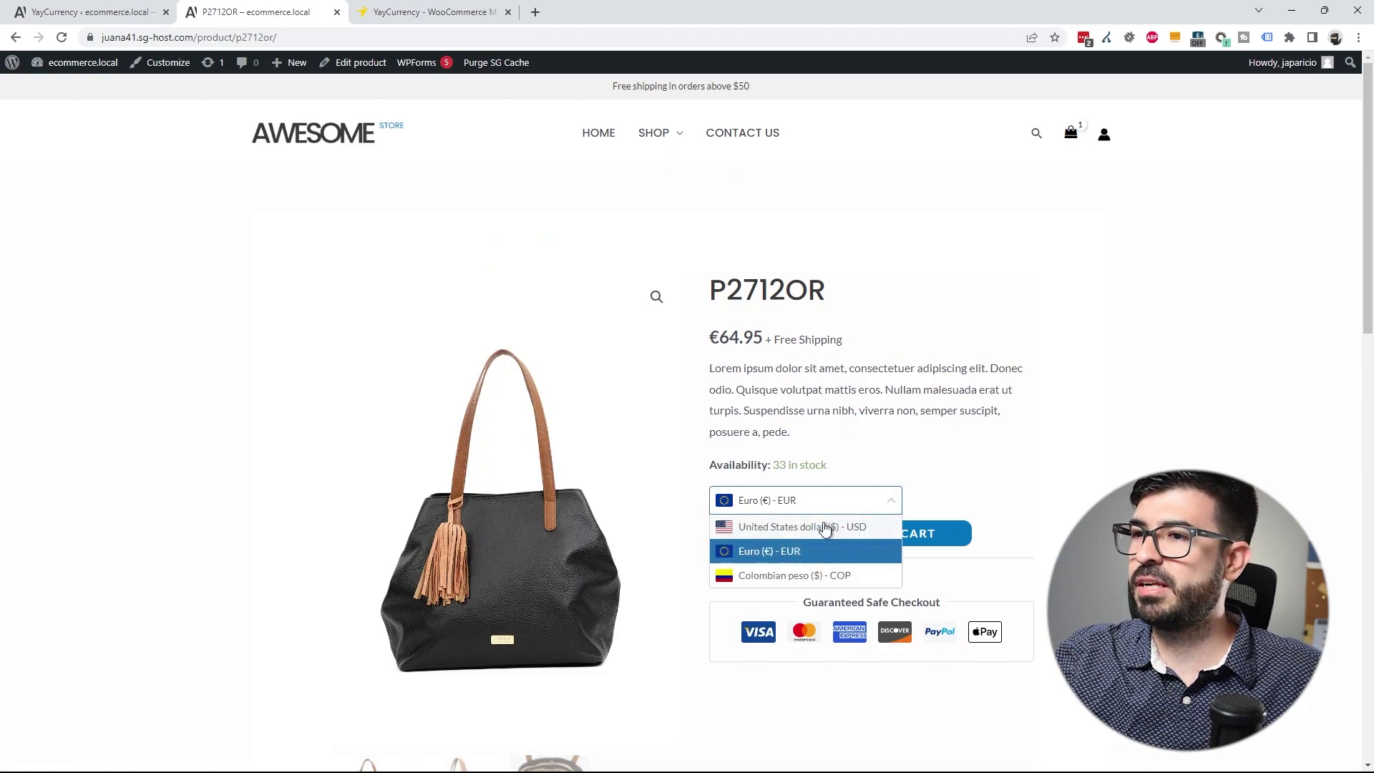
left_click(804, 574)
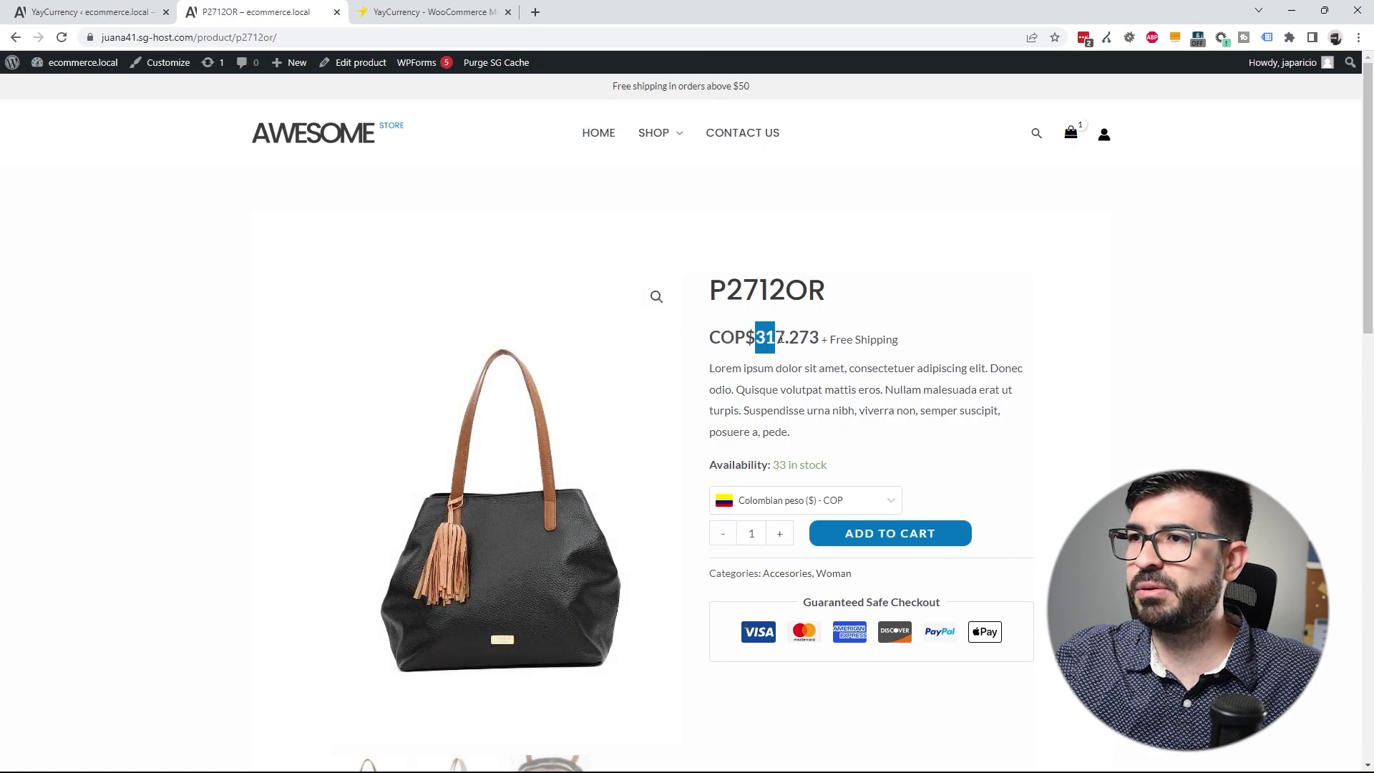
key("ctrl+Page_Up")
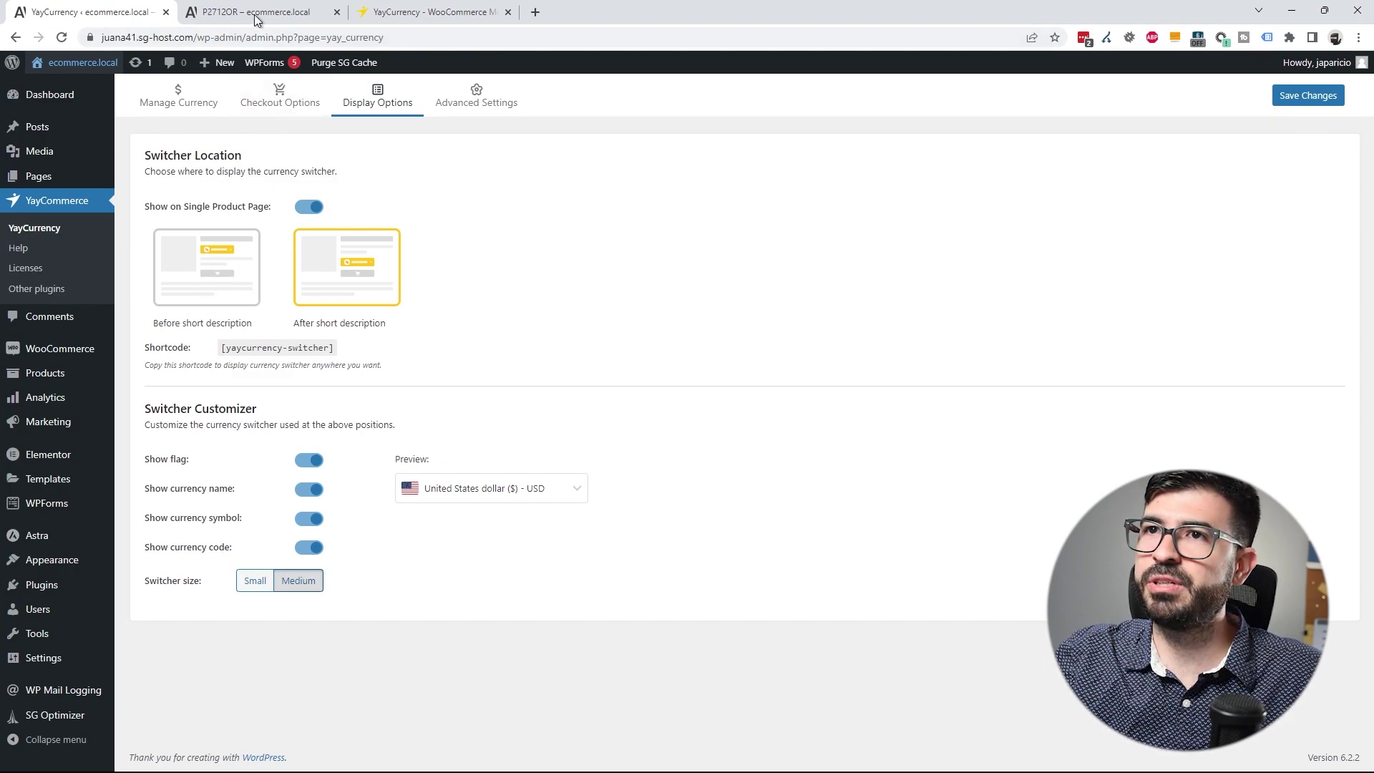
key("ctrl+Page_Down")
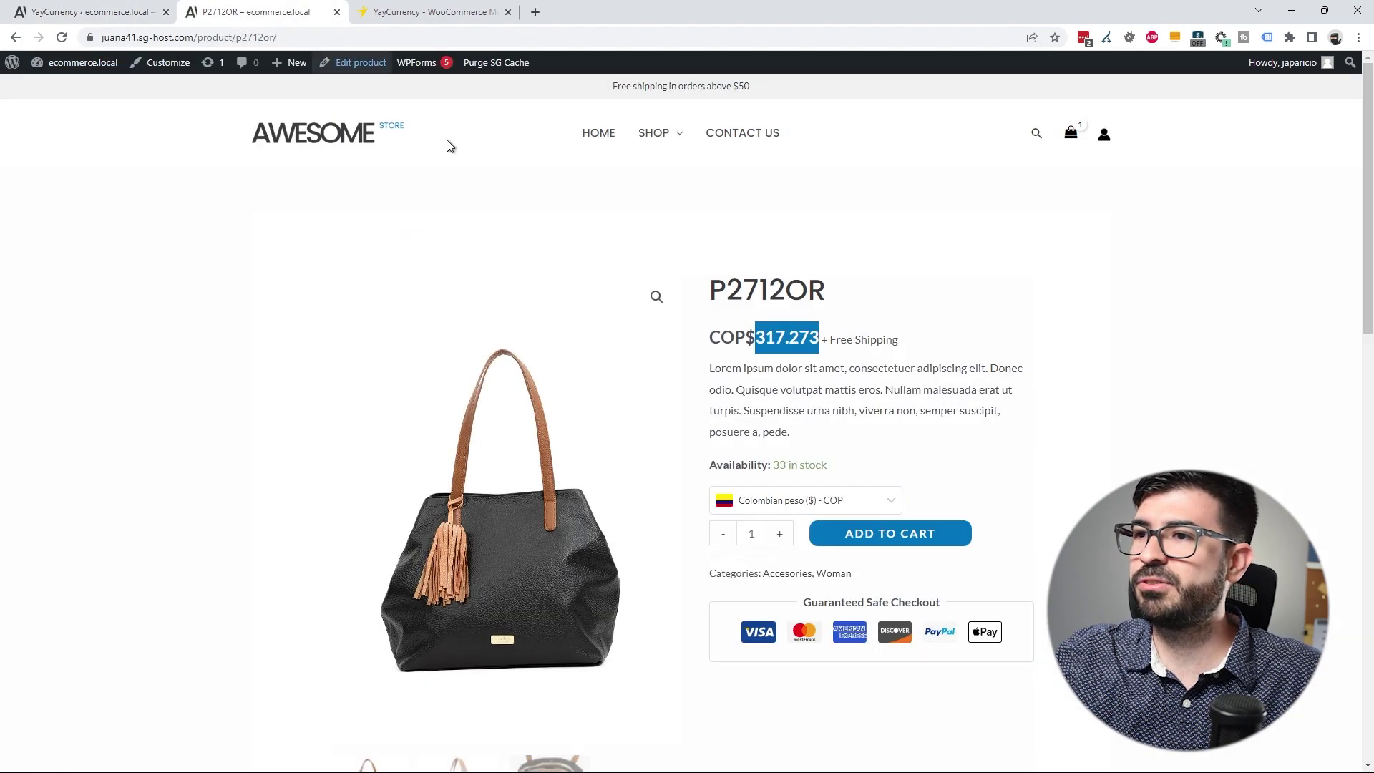
Step: Copy the [yaycurrency-switcher] shortcode from the display options and return to the P2712OR product page
left_click(139, 7)
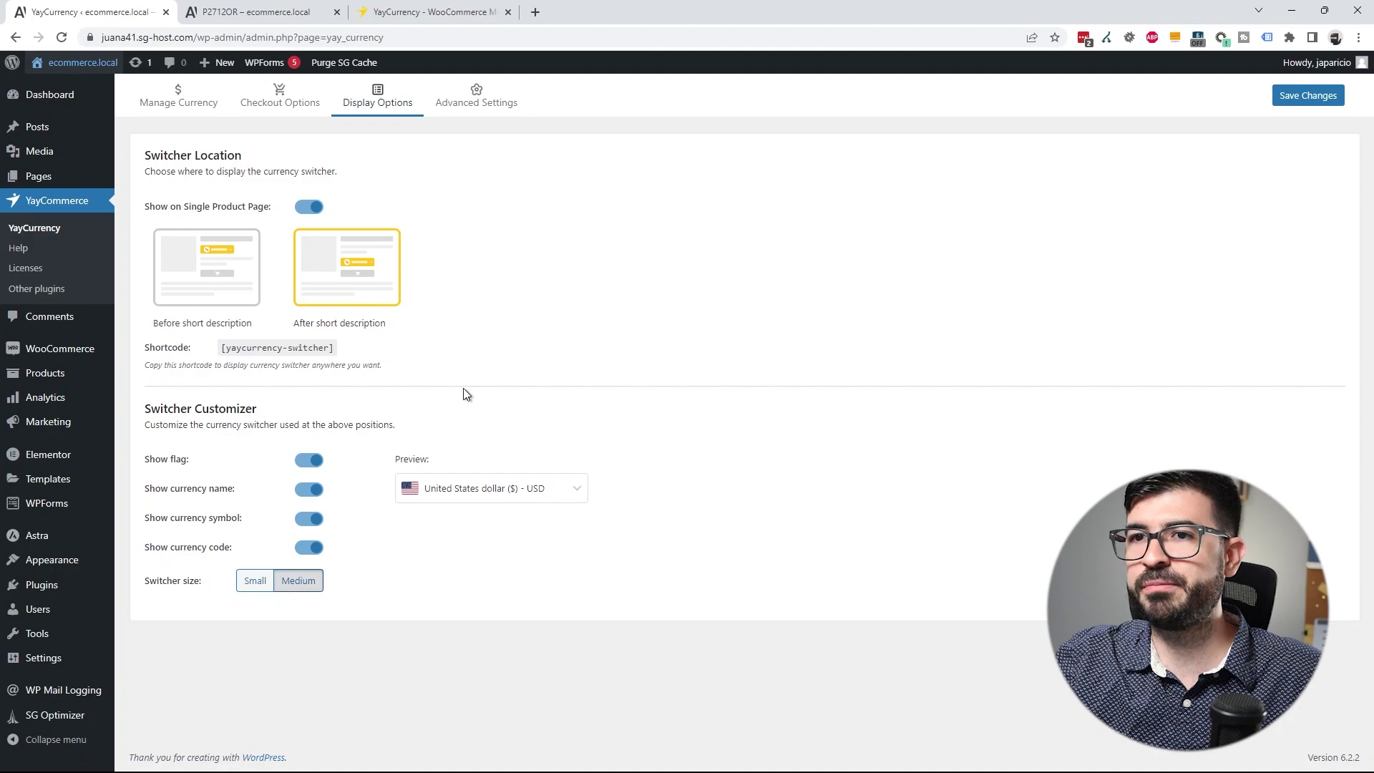
left_click(274, 348)
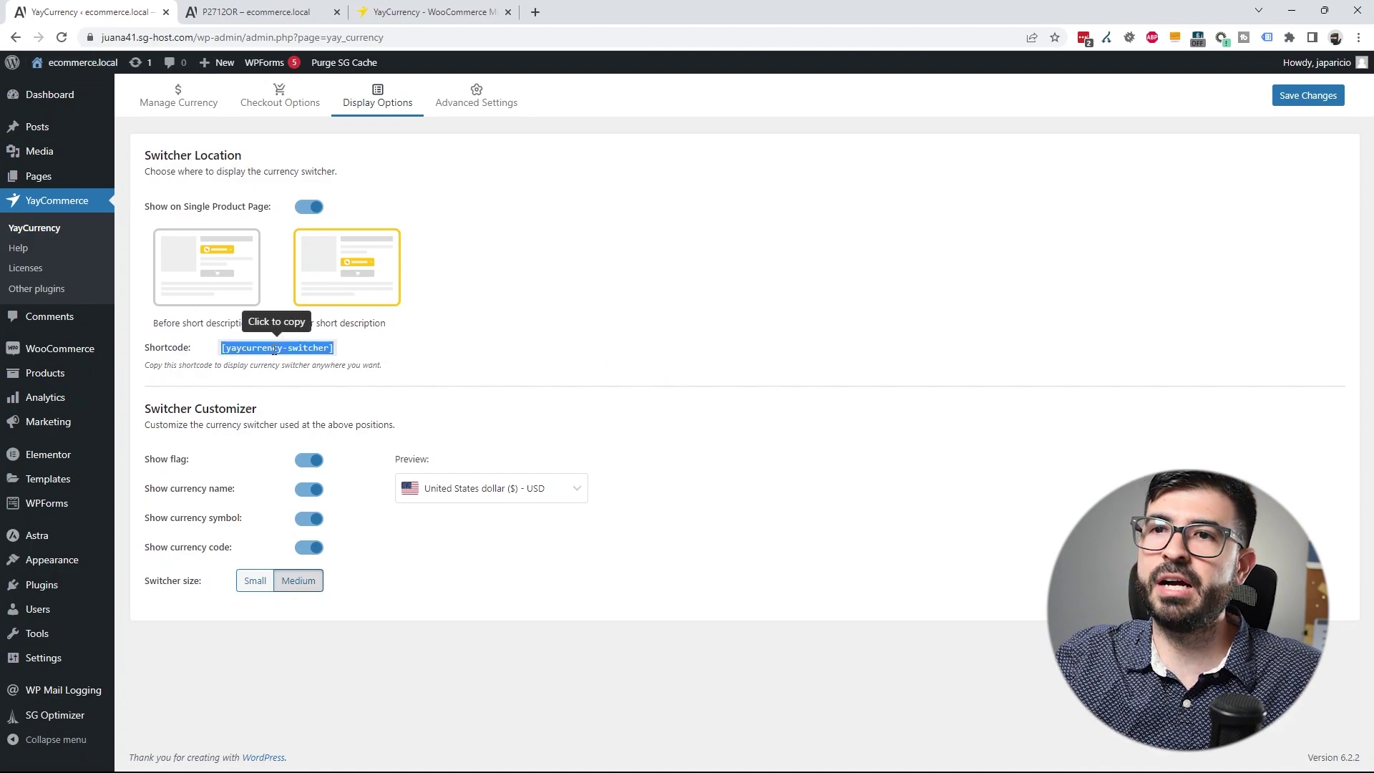
right_click(278, 349)
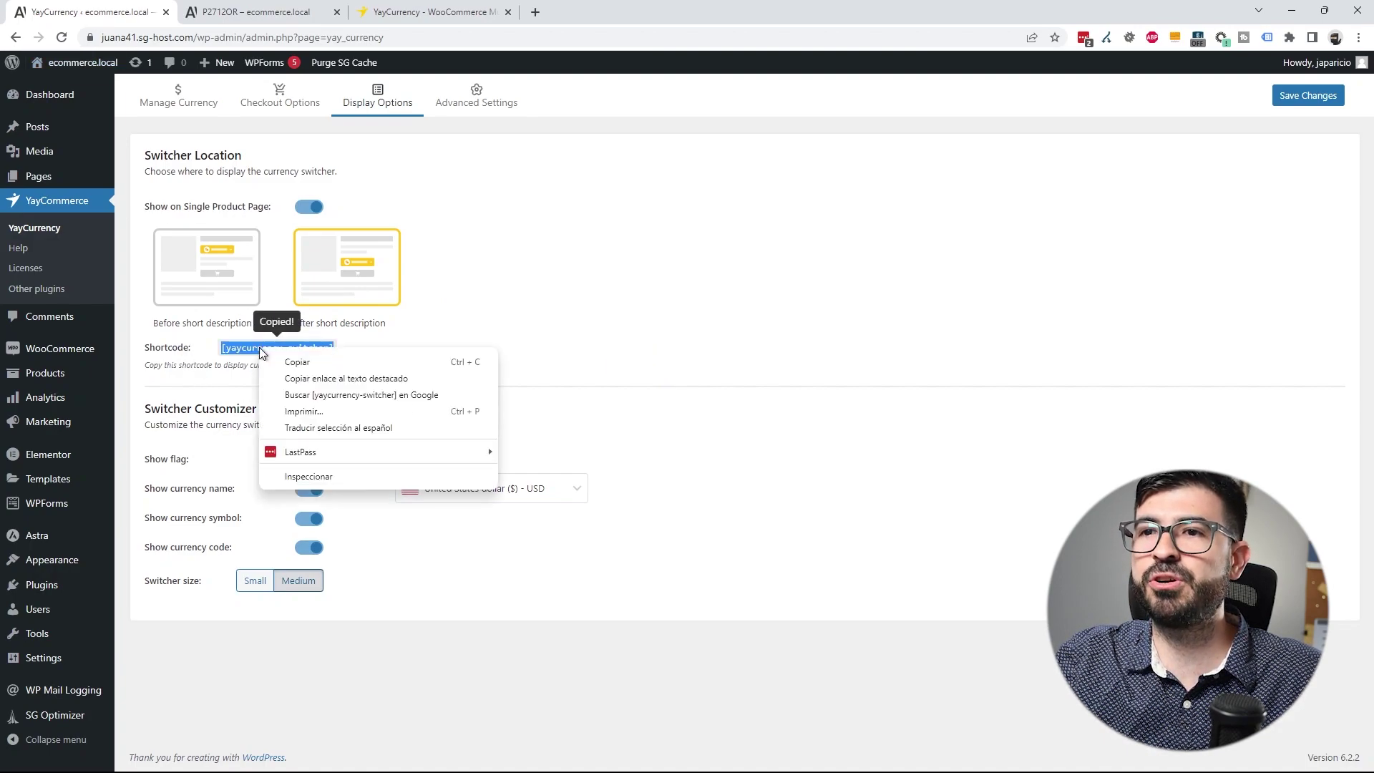
left_click(287, 361)
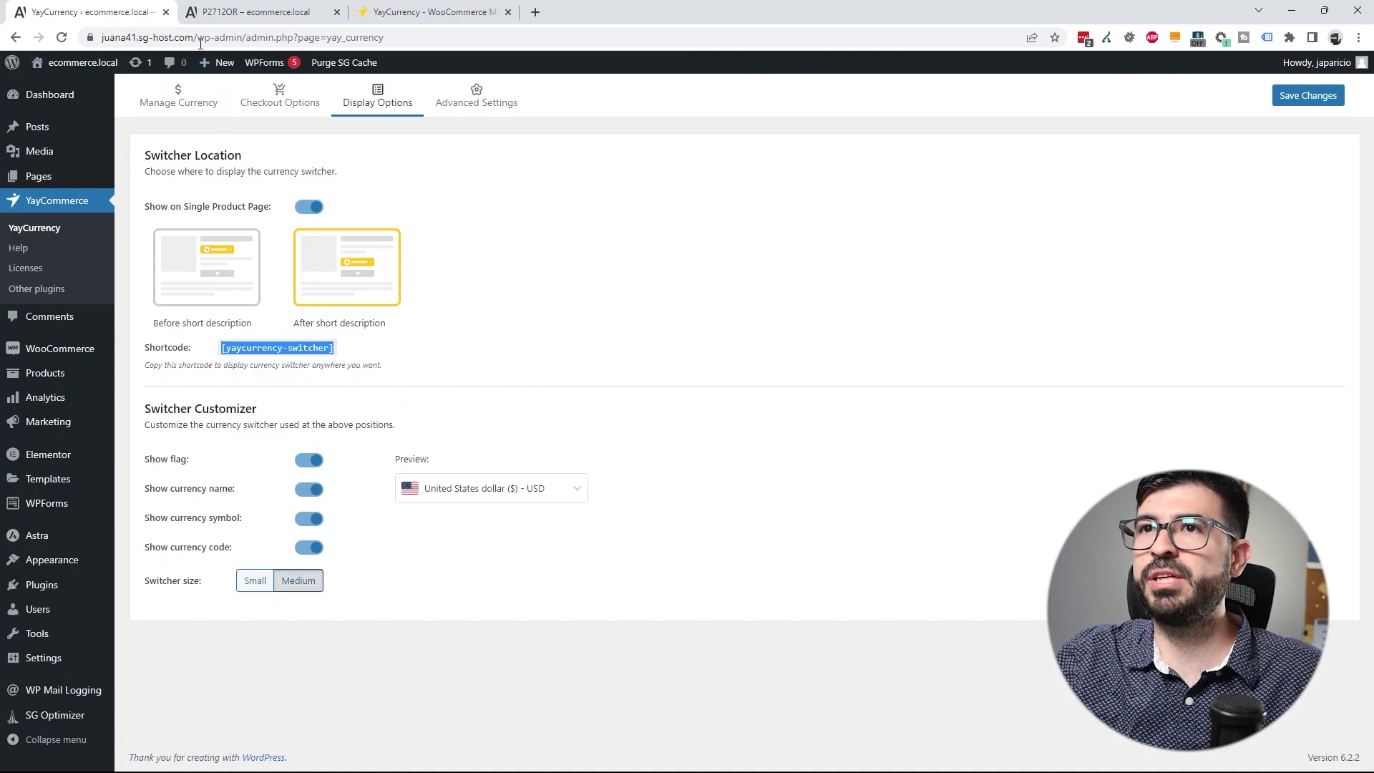
left_click(229, 18)
scroll(964, 439, "down", 5)
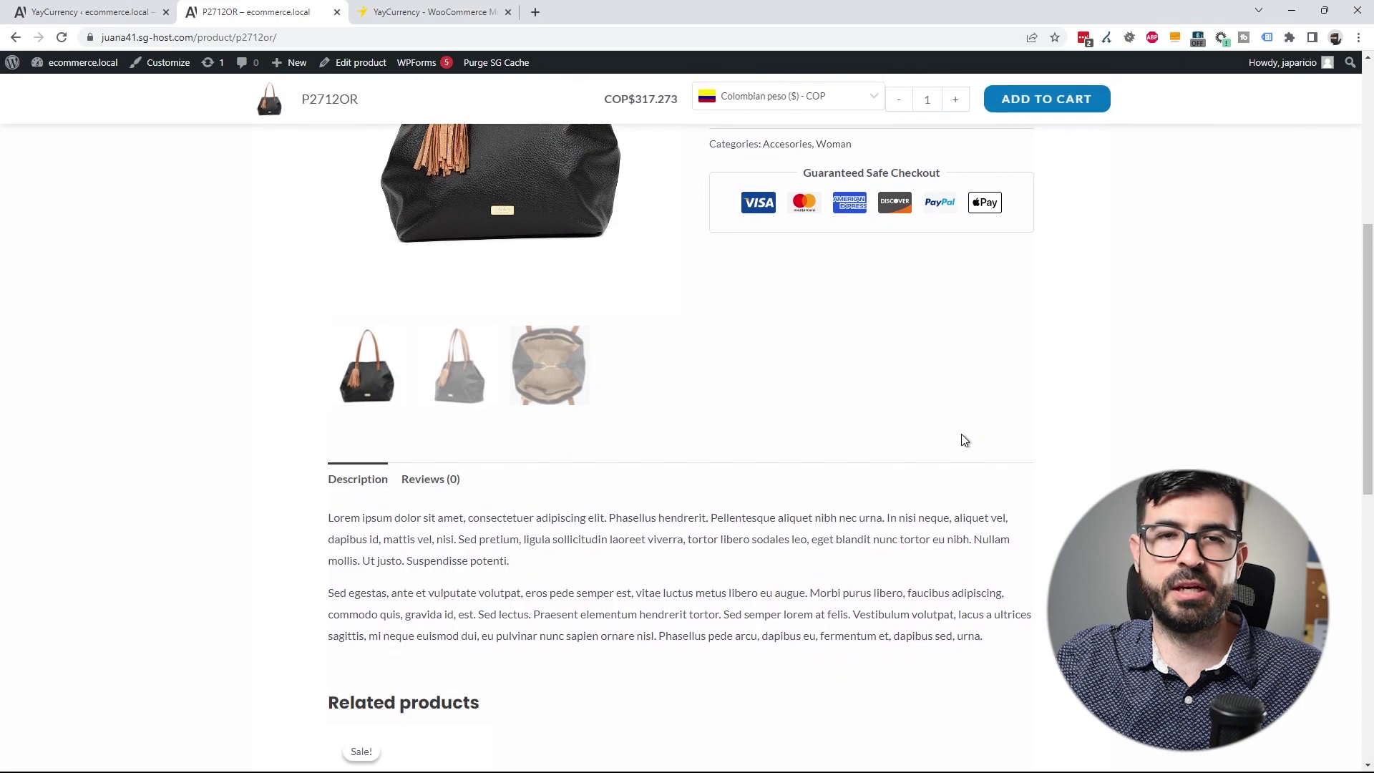
Step: Open the product page in the theme customizer and edit the Copyright element of the below-footer row
scroll(960, 434, "down", 10)
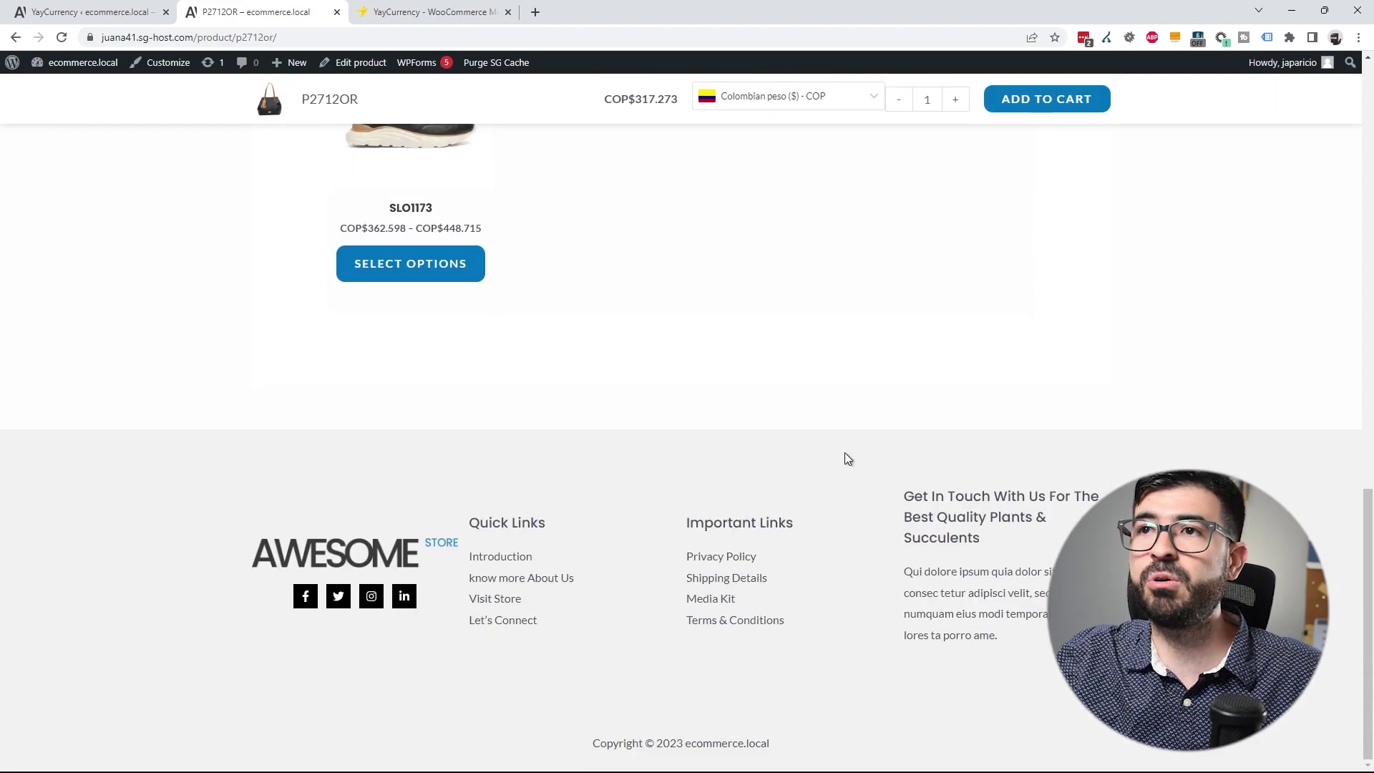
scroll(290, 301, "up", 1)
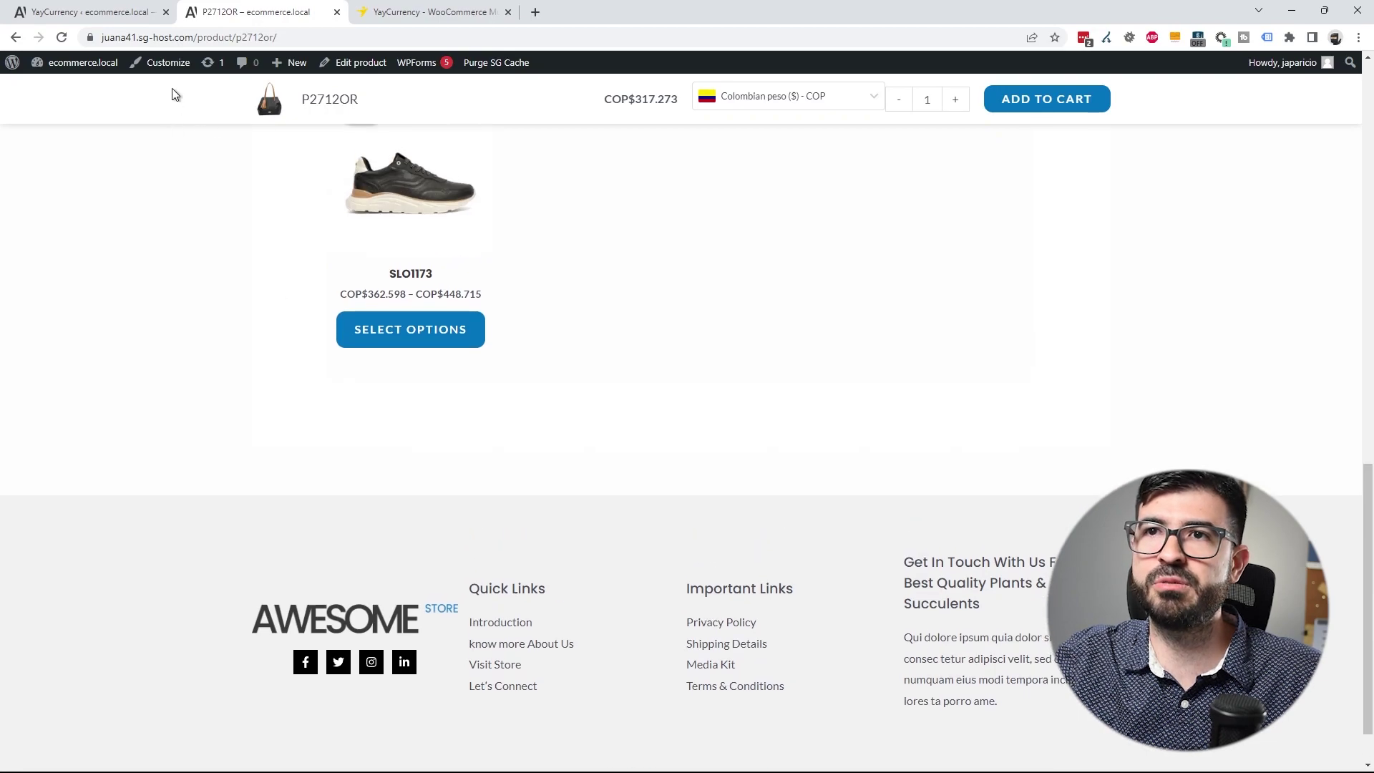
left_click(166, 62)
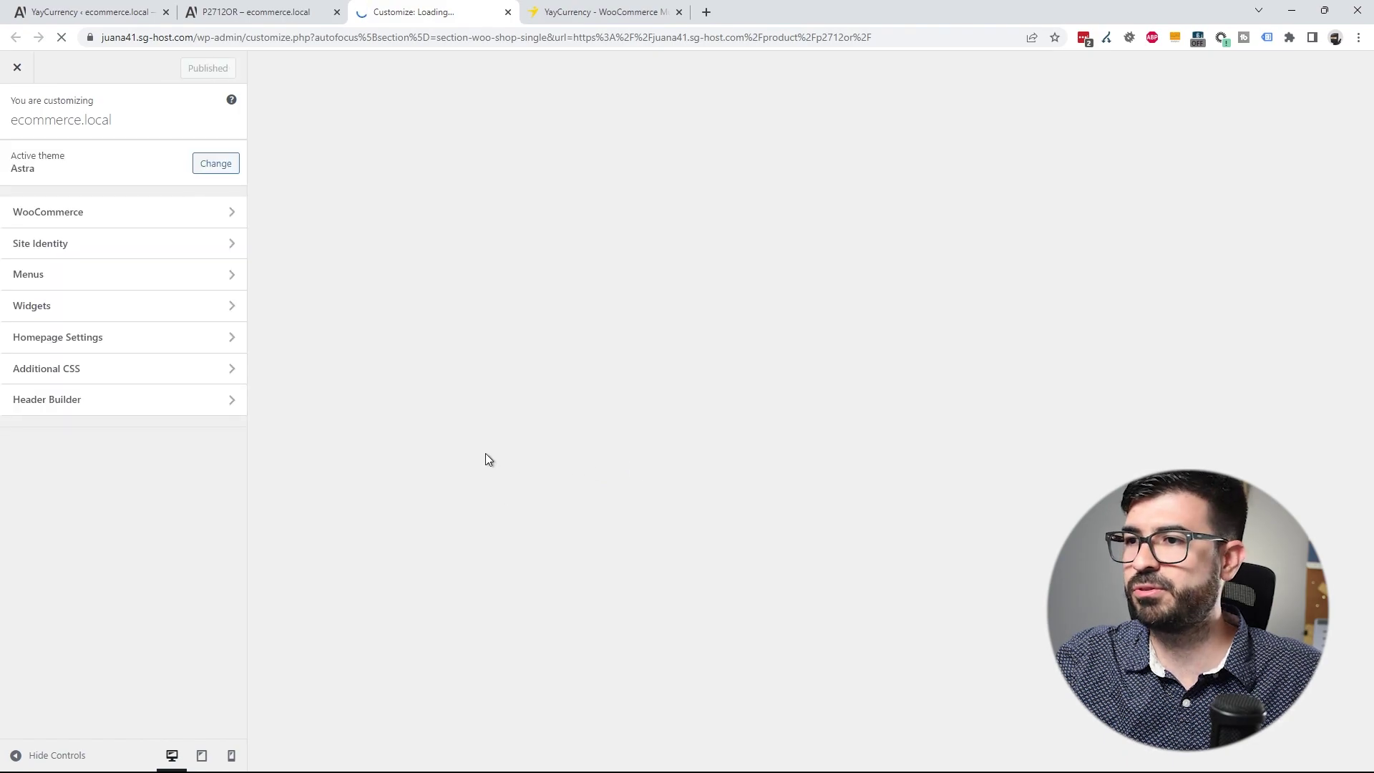
scroll(503, 471, "down", 10)
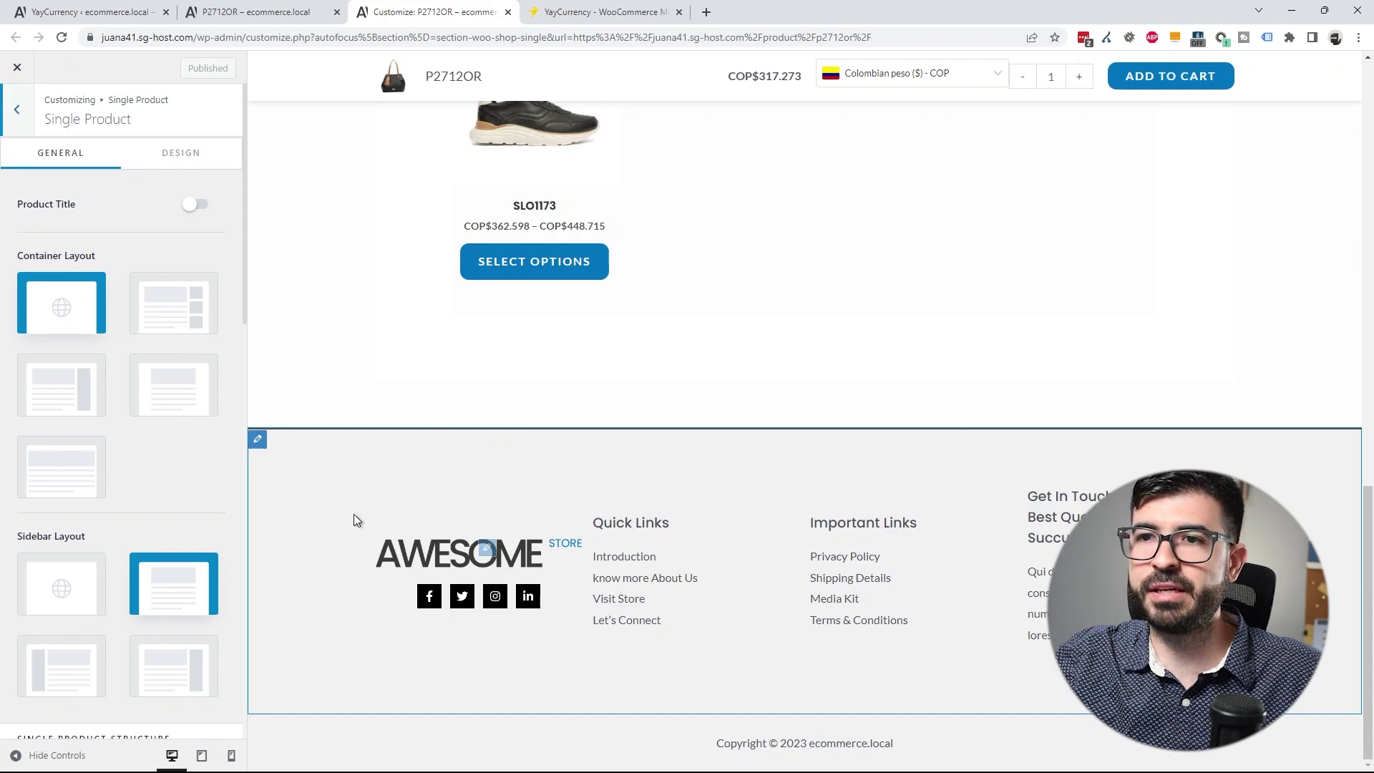
left_click(258, 440)
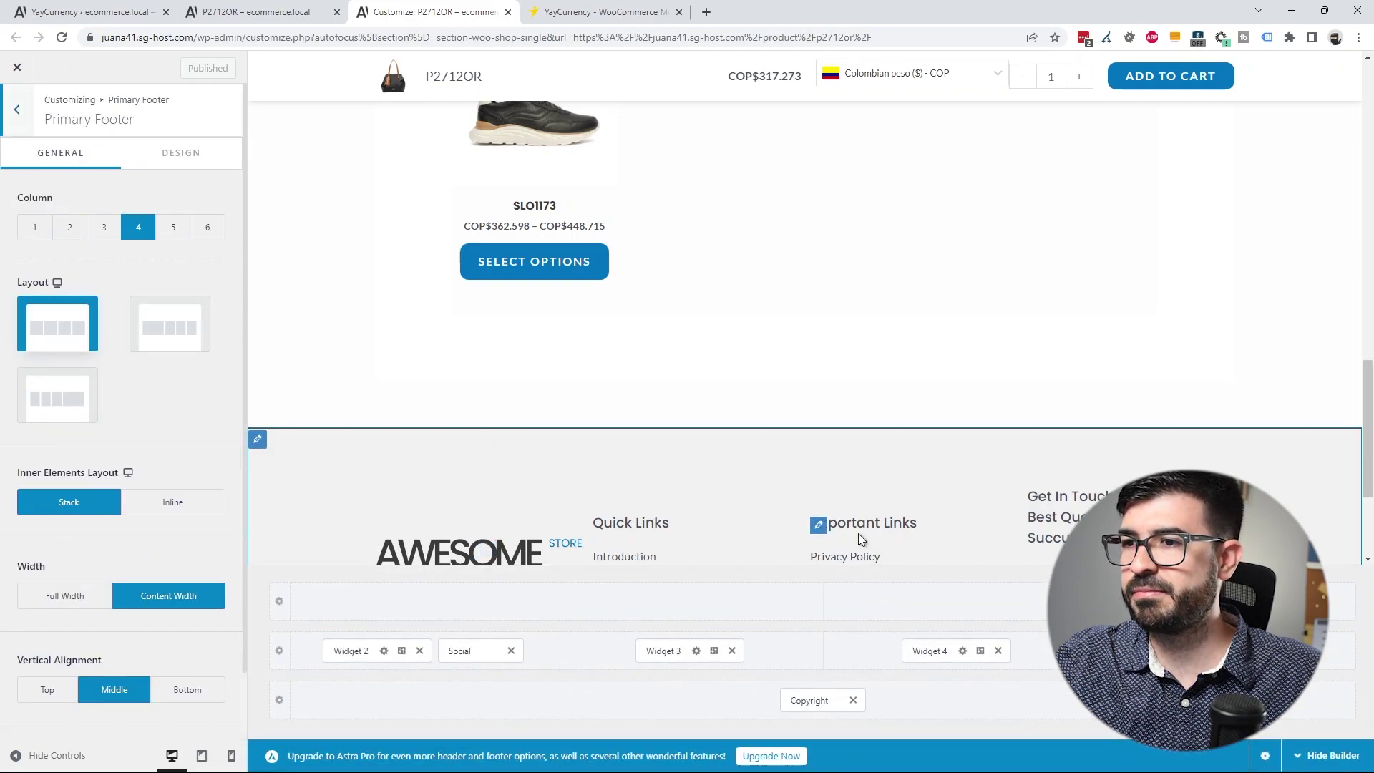
scroll(816, 466, "down", 3)
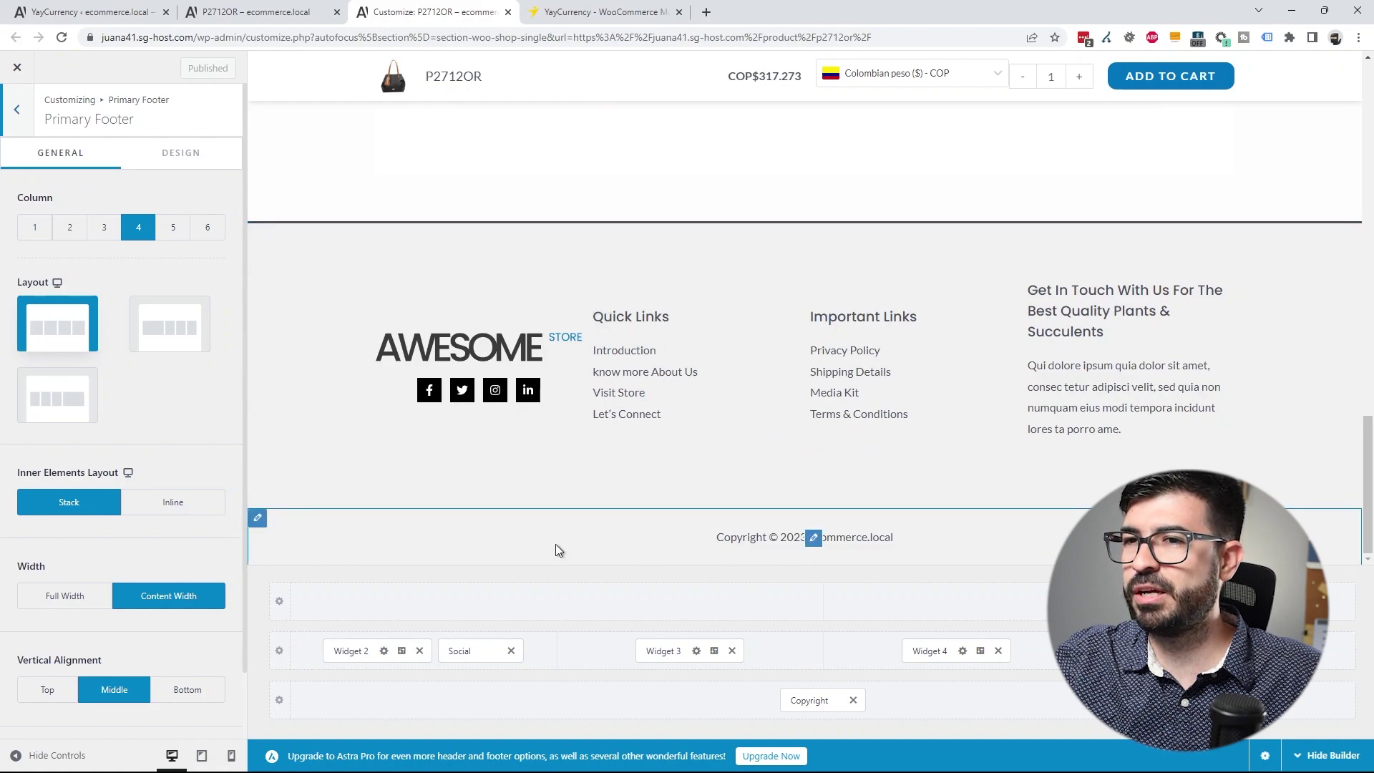
left_click(258, 518)
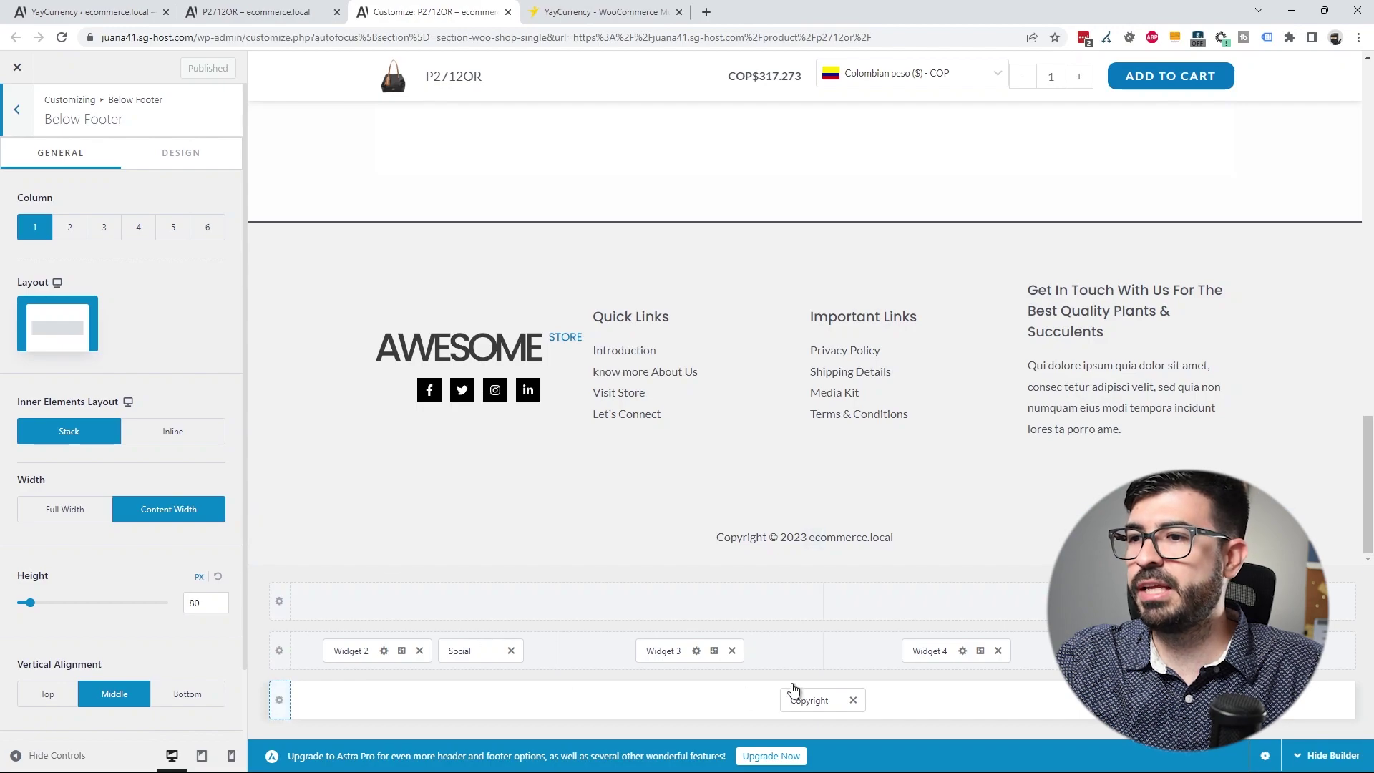
left_click(813, 705)
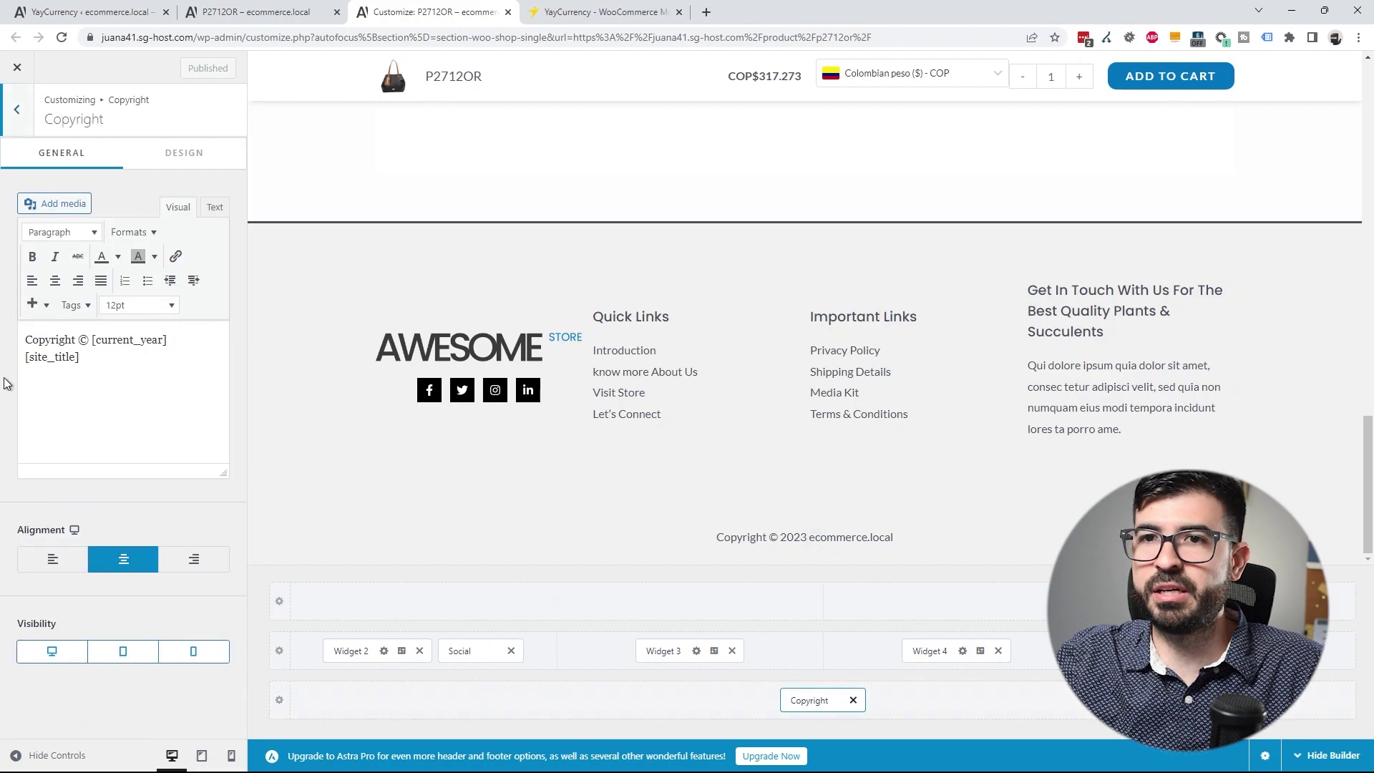
Step: Insert the [yaycurrency-switcher] shortcode on its own line above the copyright text and publish the customization
left_click(27, 342)
key("Return")
key("Up")
type("[yaycurrency-switcher]")
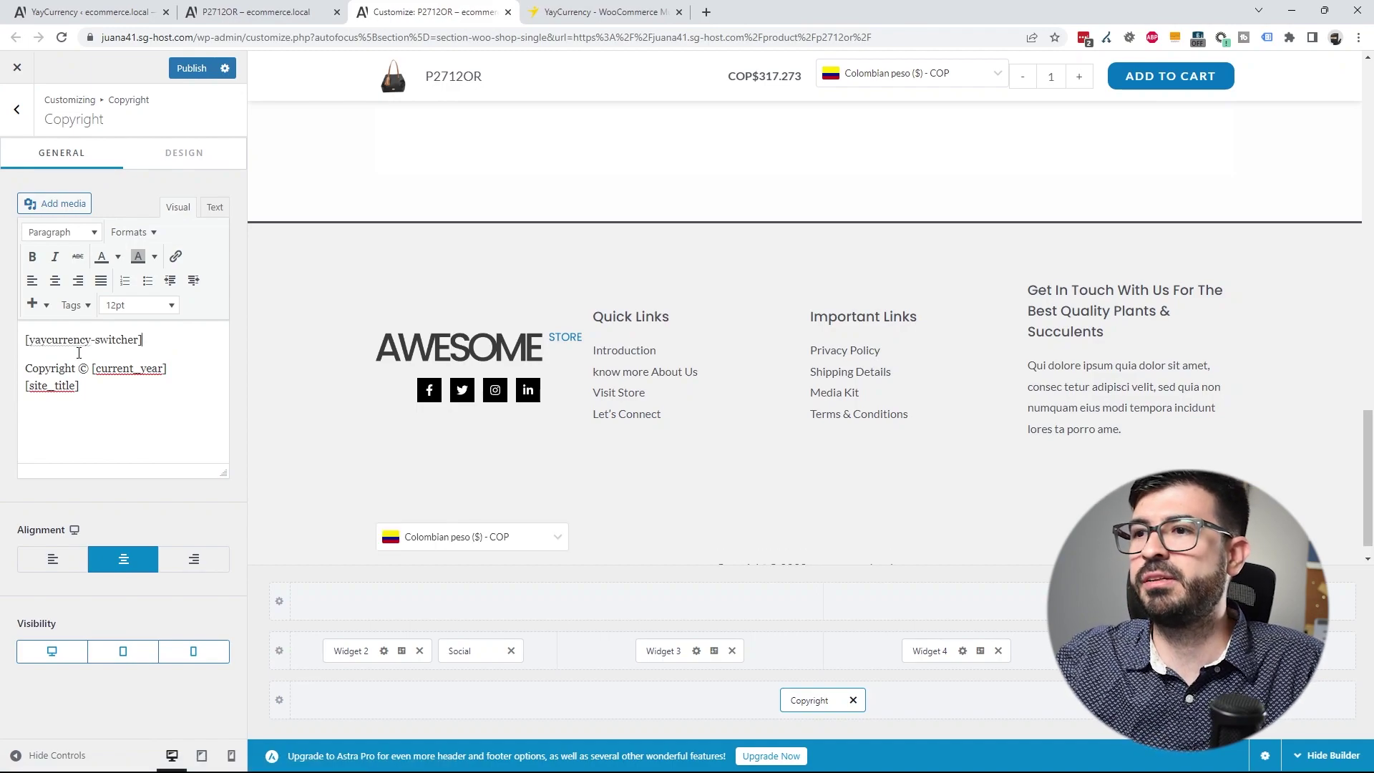
scroll(551, 501, "down", 1)
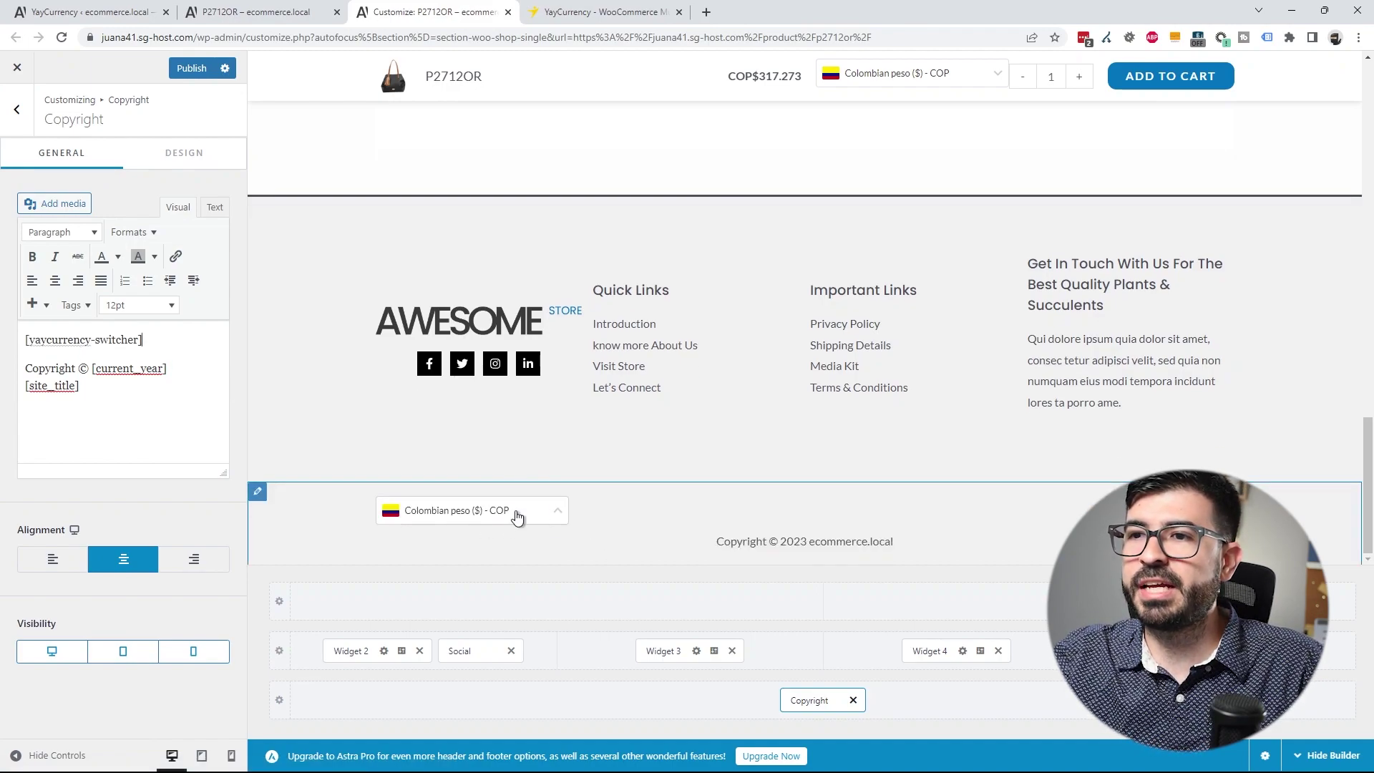
left_click(191, 68)
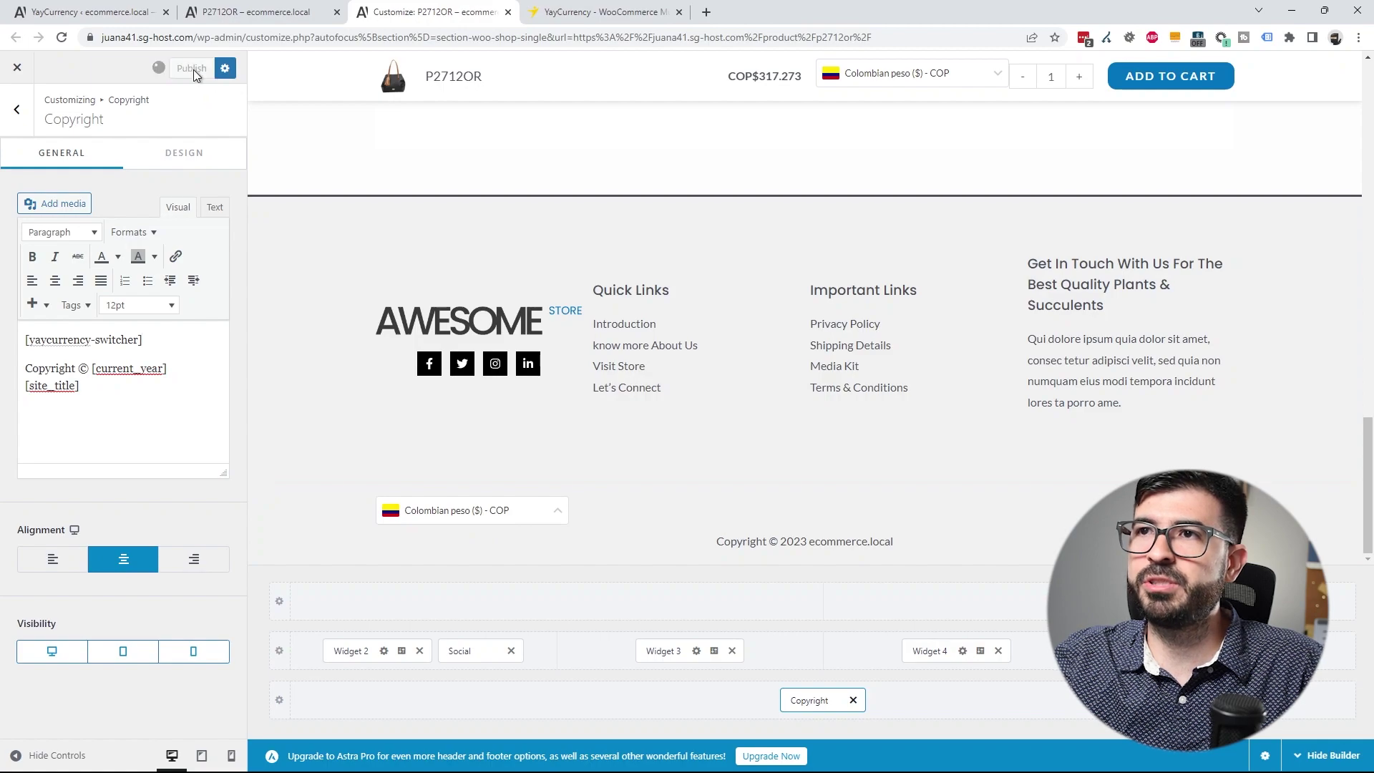
Step: Reload the P2712OR product page and test the footer currency switcher by choosing Euro
left_click(270, 13)
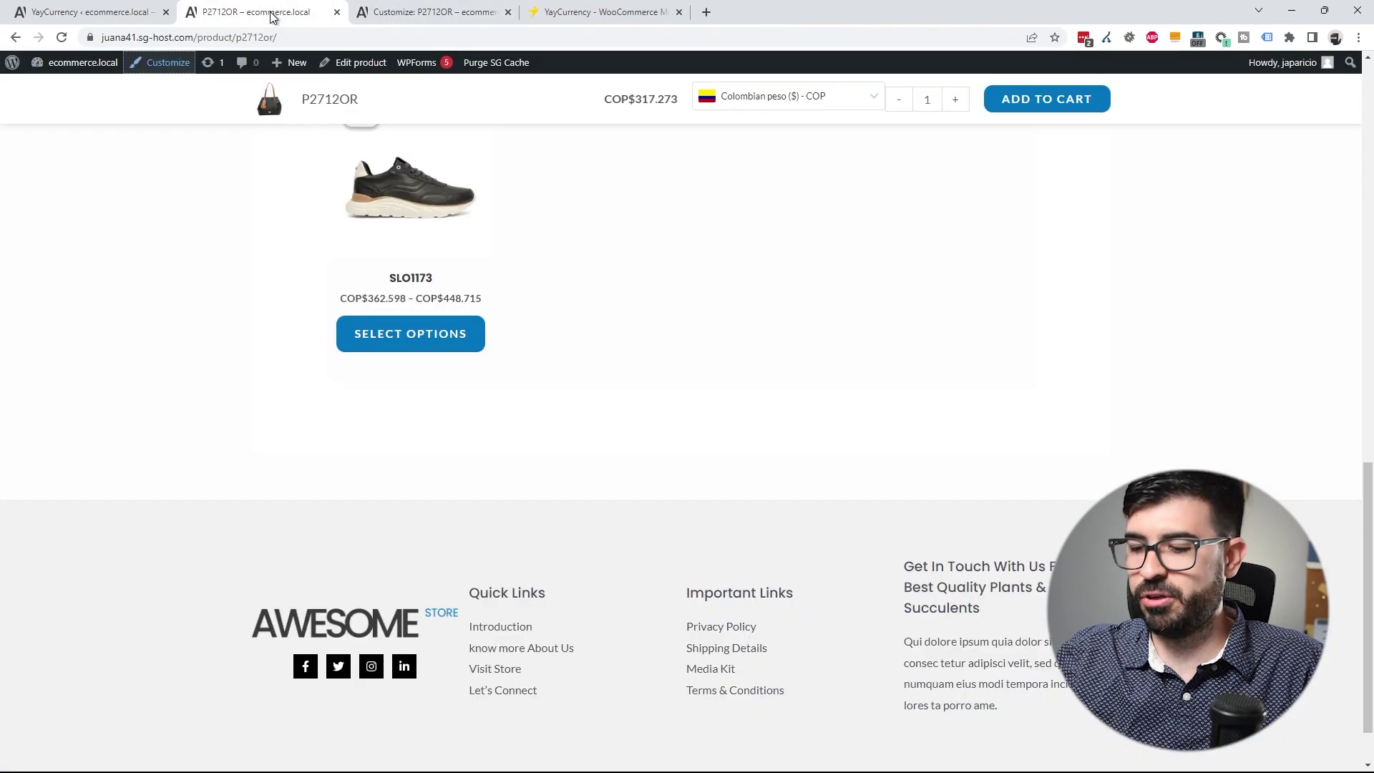
key("F5")
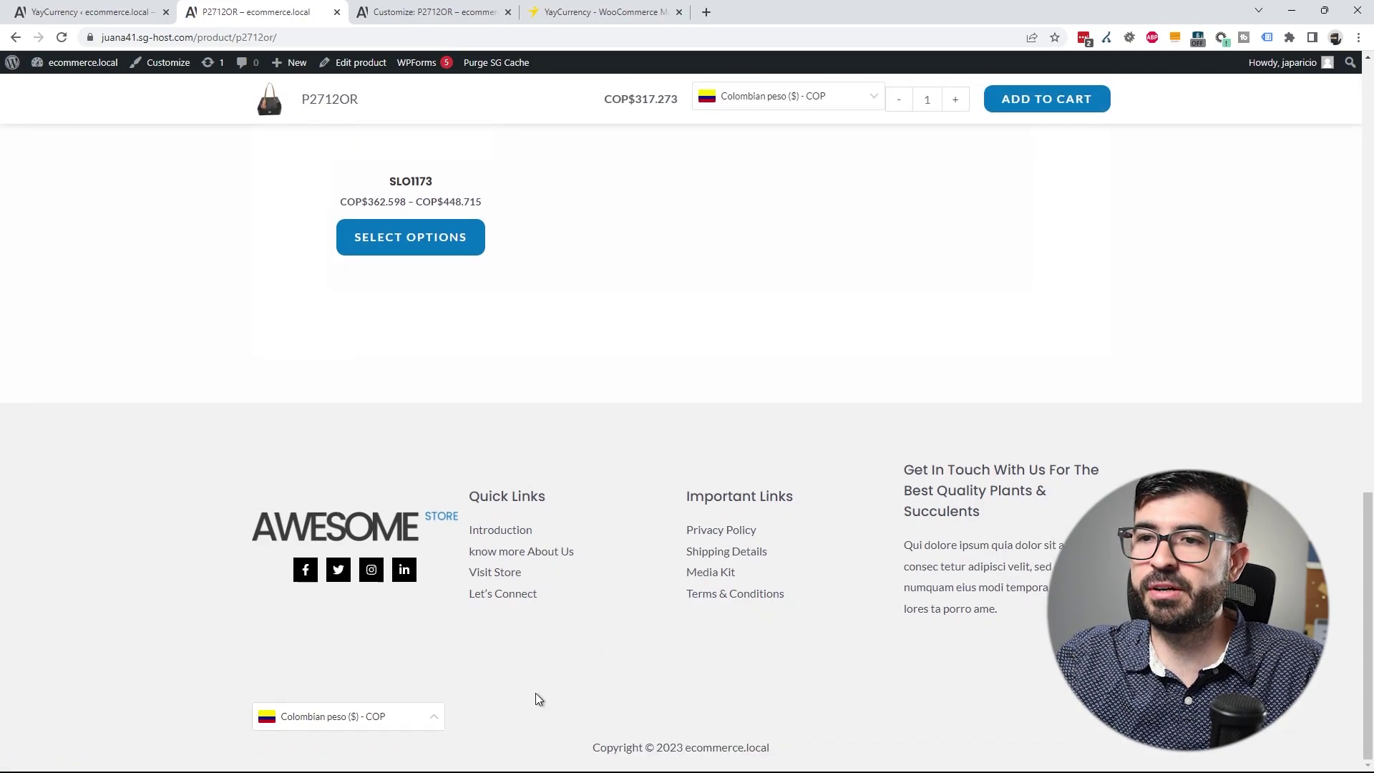
left_click(428, 718)
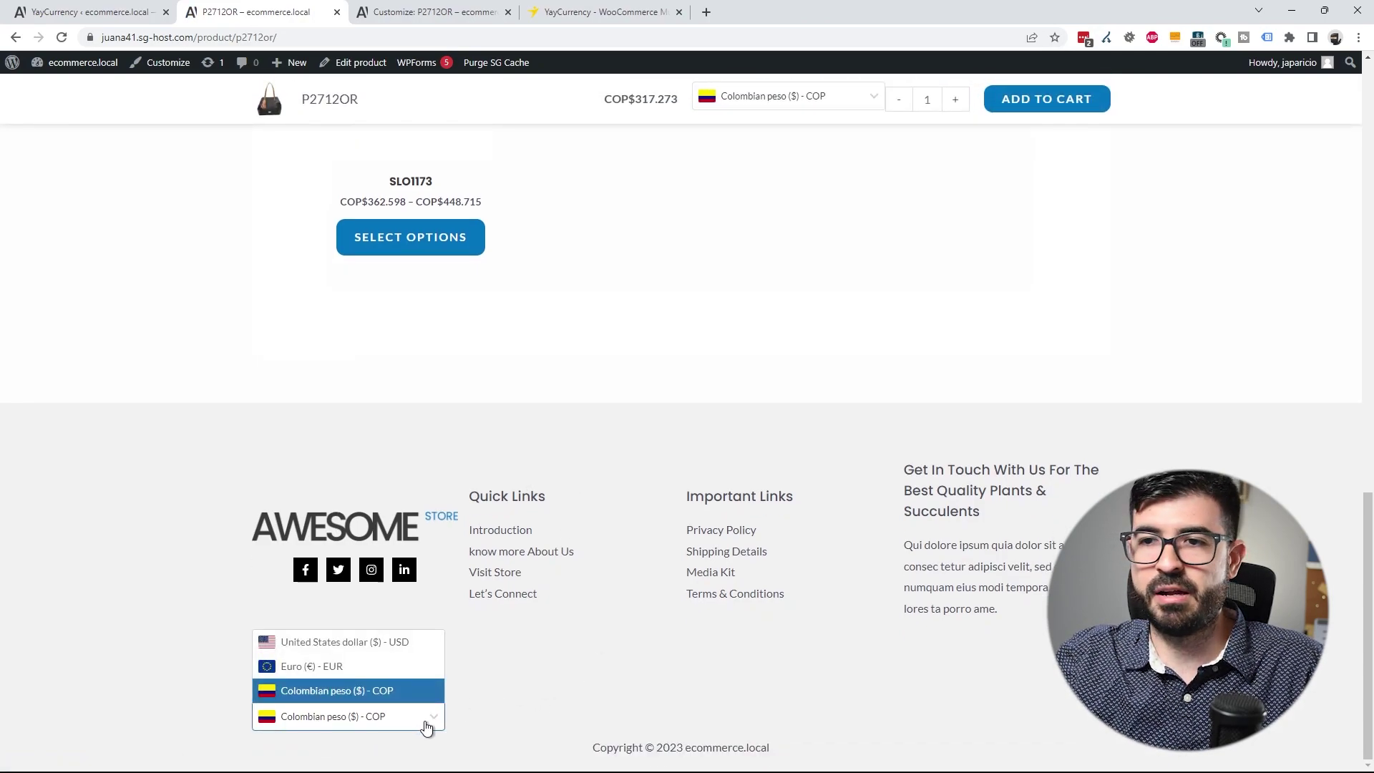
left_click(379, 672)
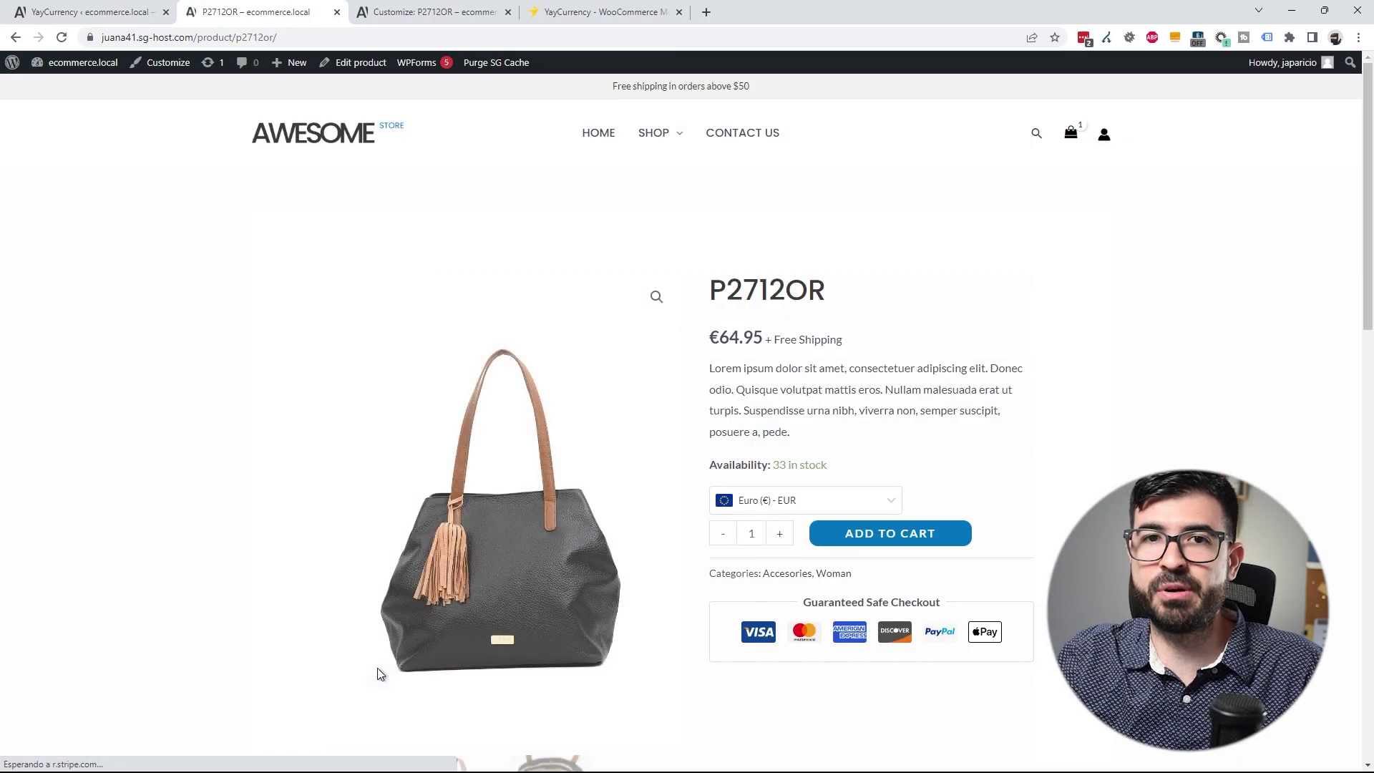
scroll(1281, 461, "down", 3)
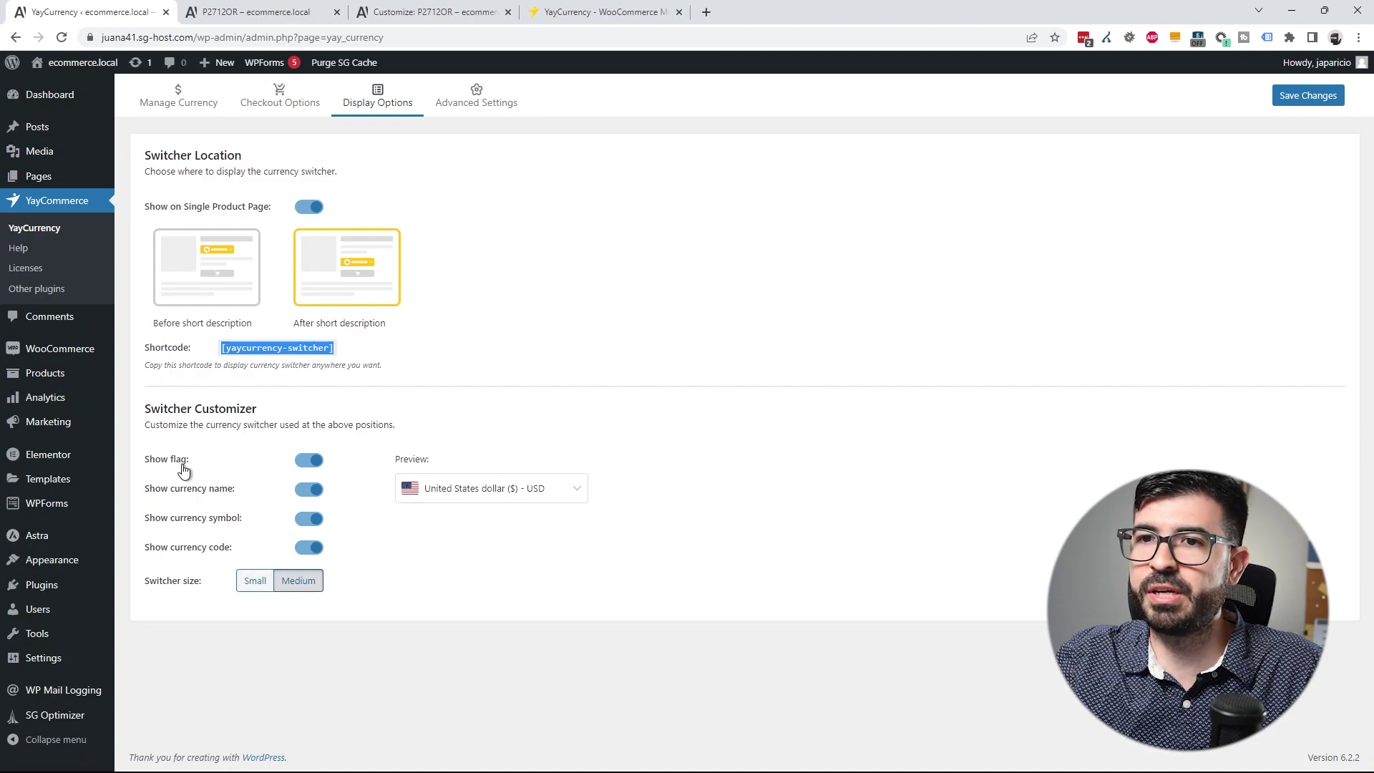
Step: Try hiding and restoring the switcher's flag, currency name, symbol and code, and expand the preview's currency list
left_click(309, 459)
left_click(309, 460)
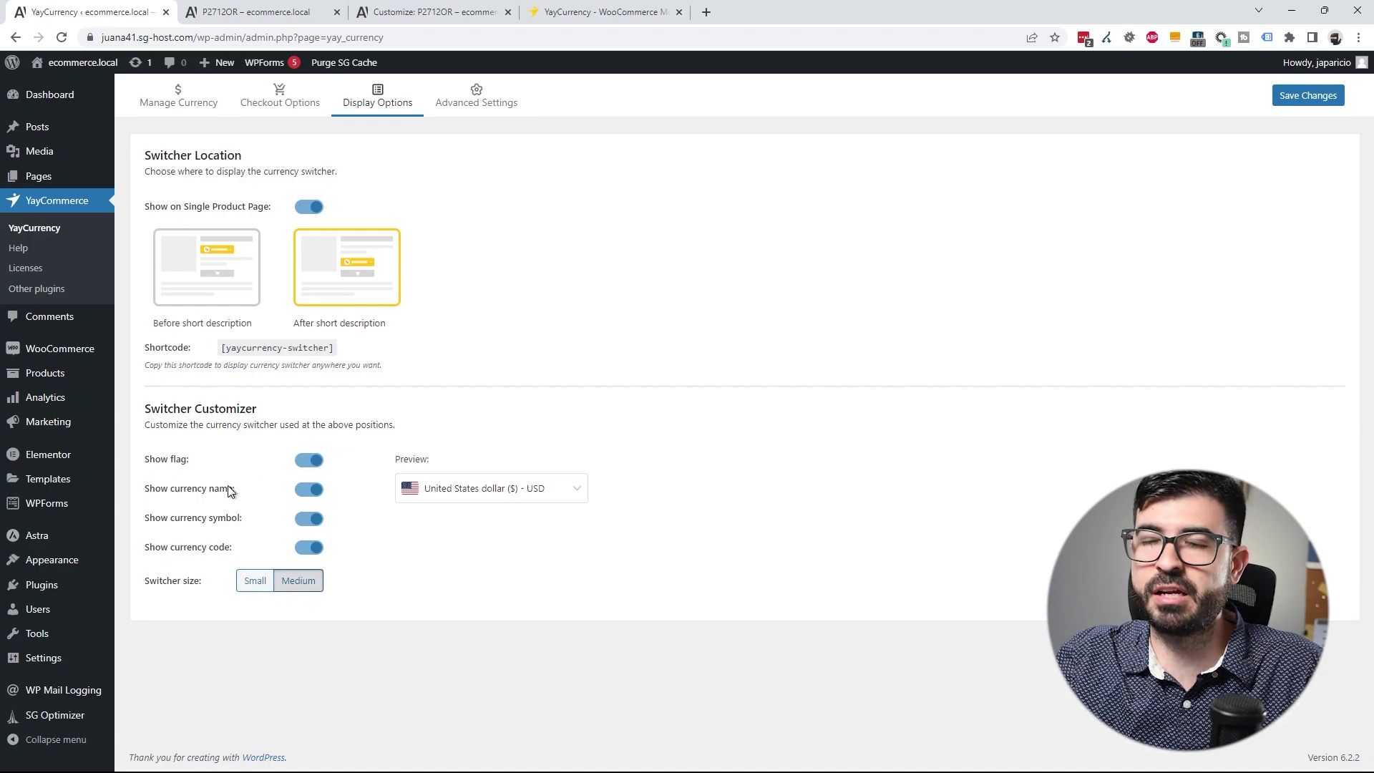
left_click(312, 490)
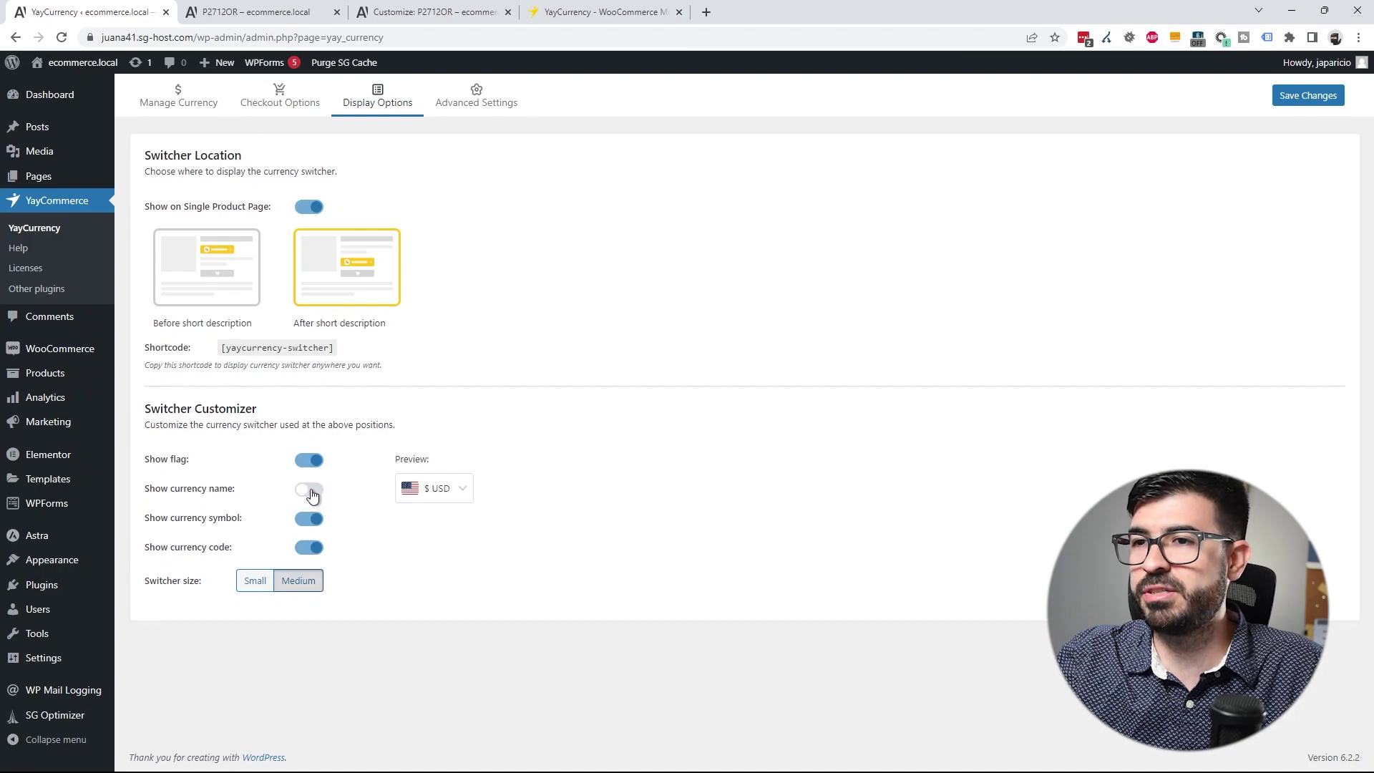
left_click(312, 490)
left_click(309, 521)
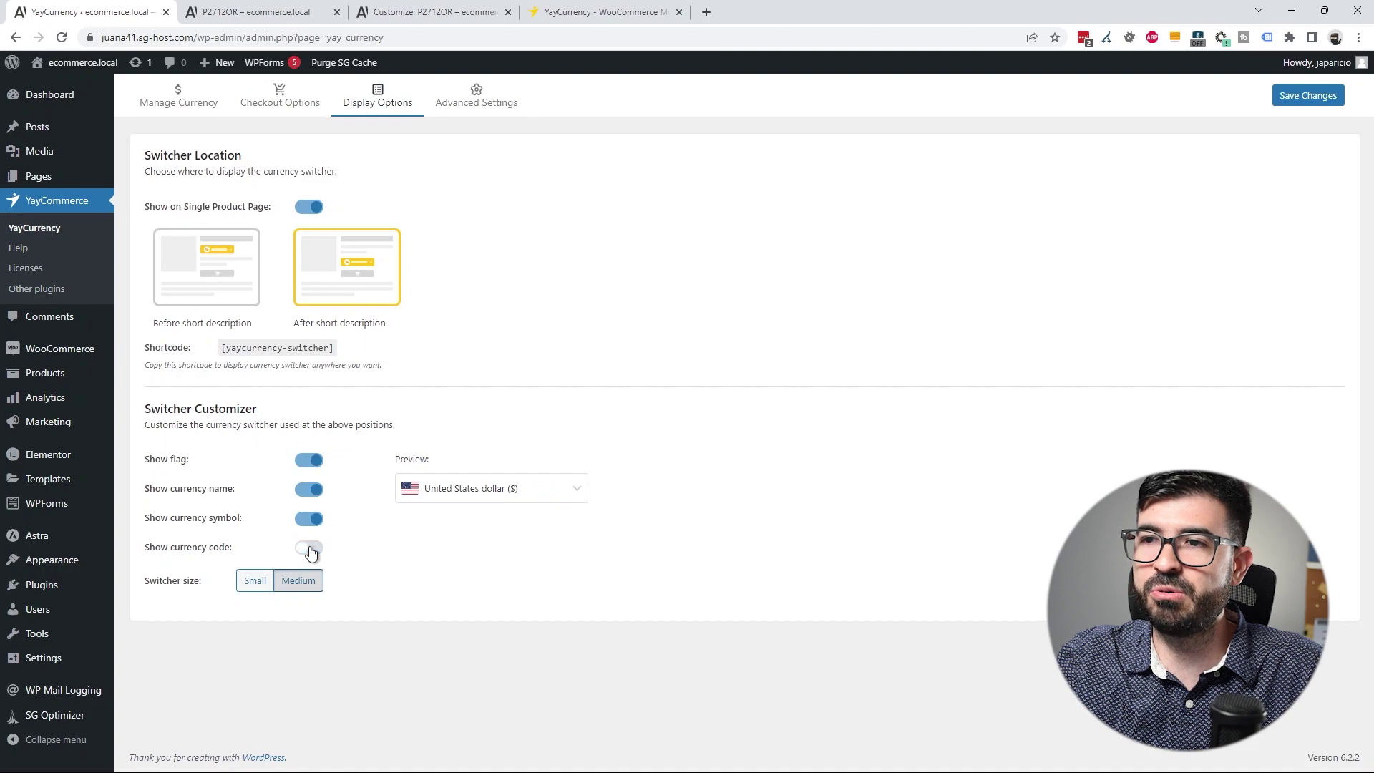
left_click(479, 503)
left_click(501, 490)
left_click(515, 490)
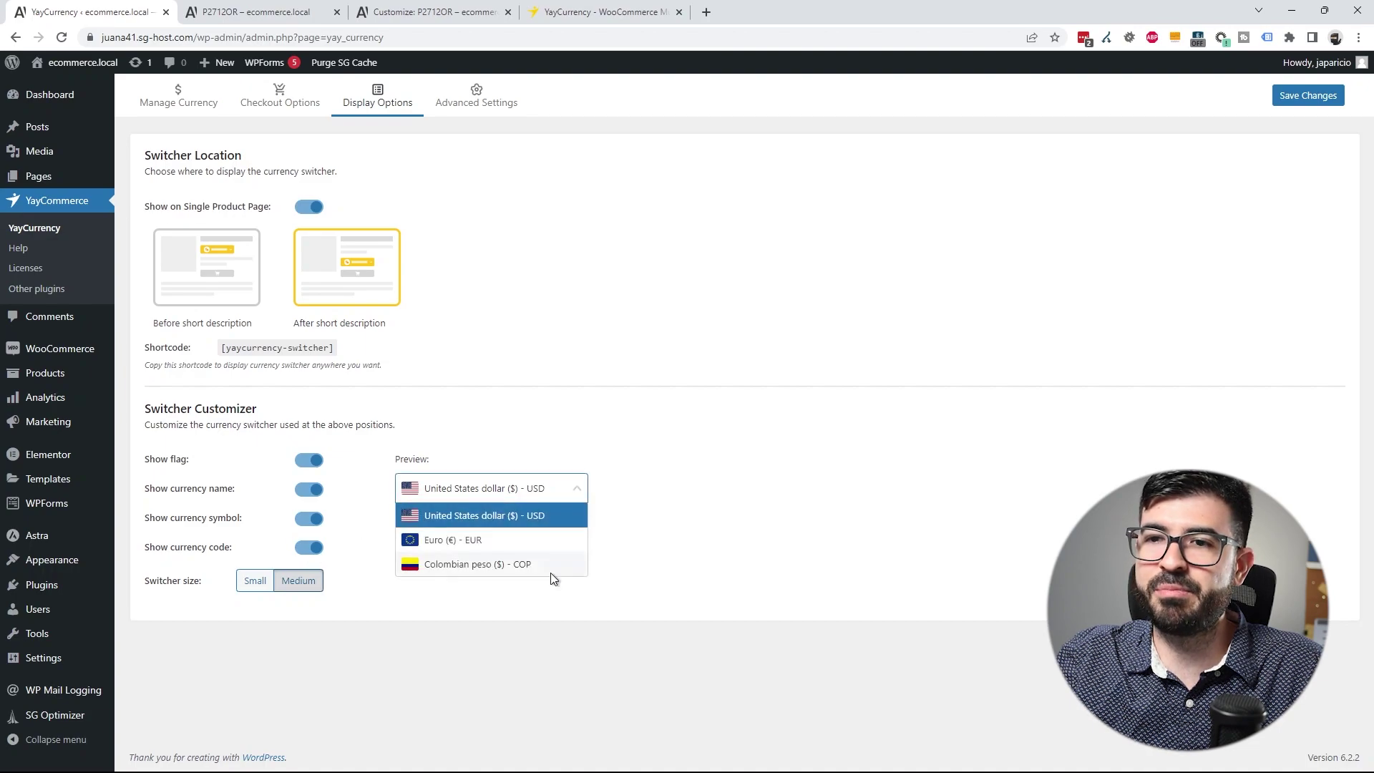
Step: Compare the Small and Medium switcher sizes in the preview, choose Medium and save the display options
left_click(252, 585)
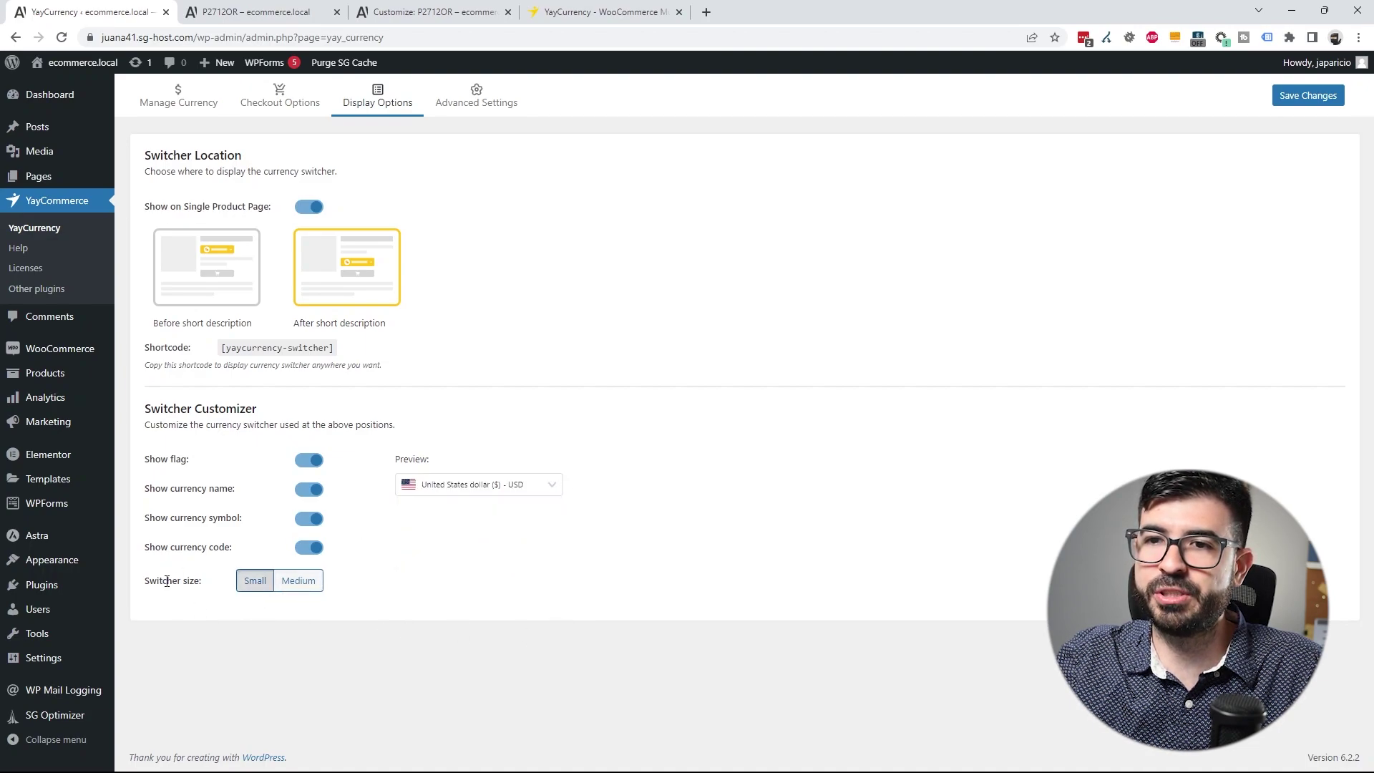
left_click(302, 591)
left_click(253, 584)
left_click(297, 586)
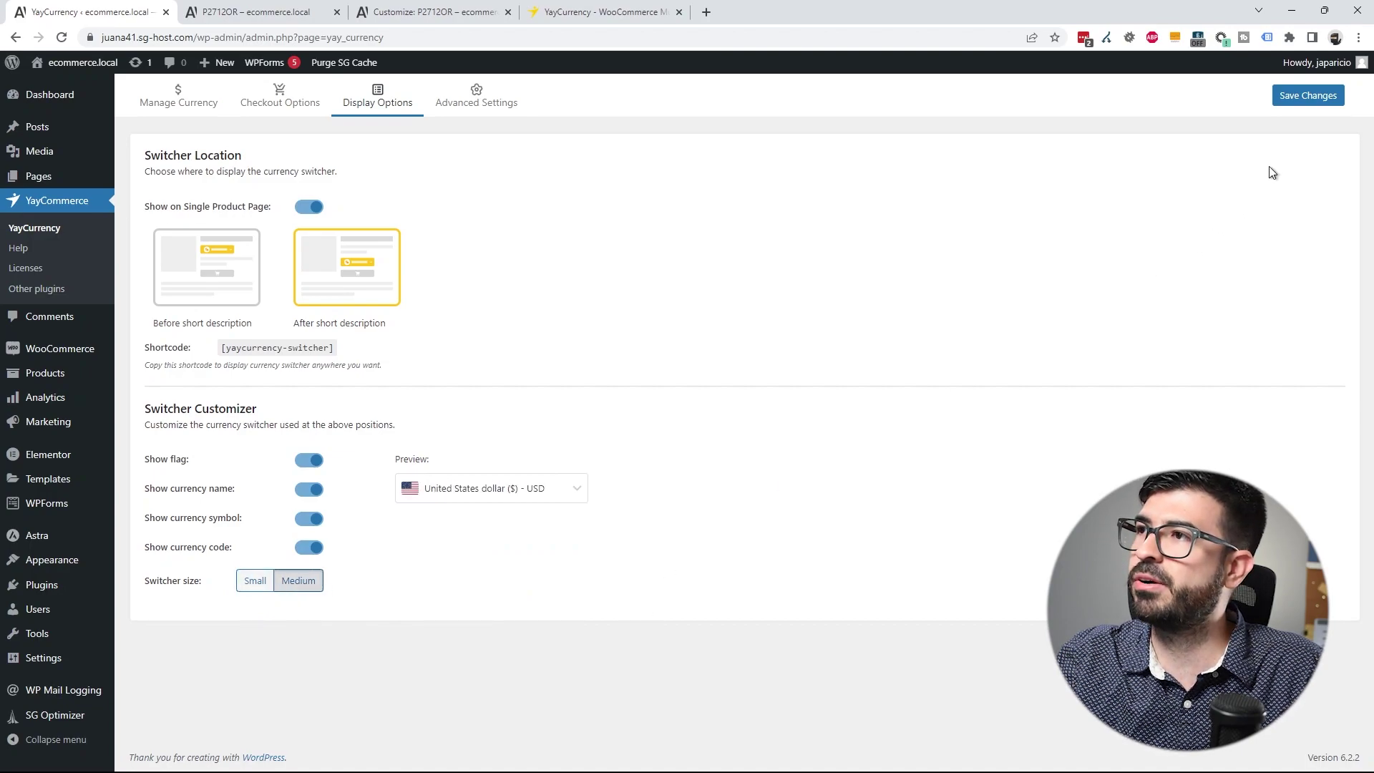
left_click(1310, 98)
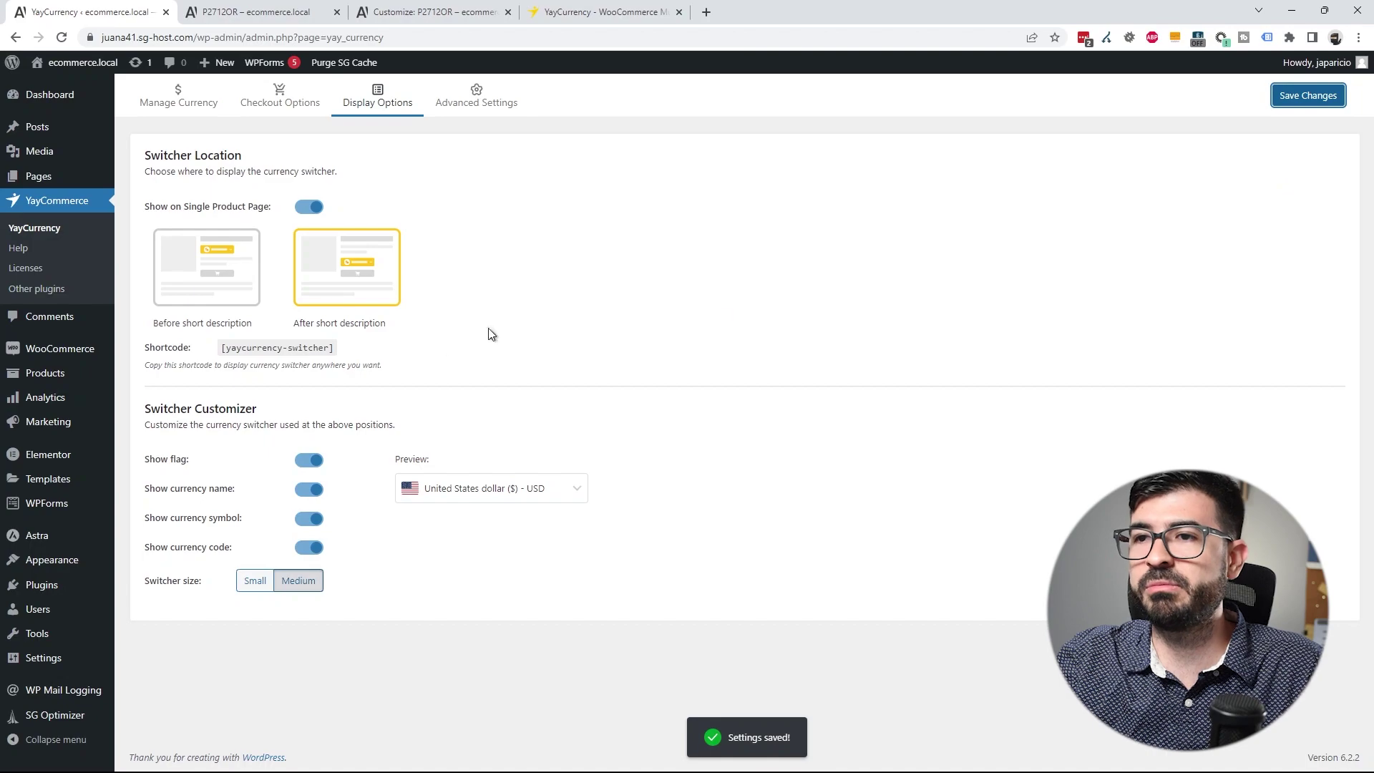
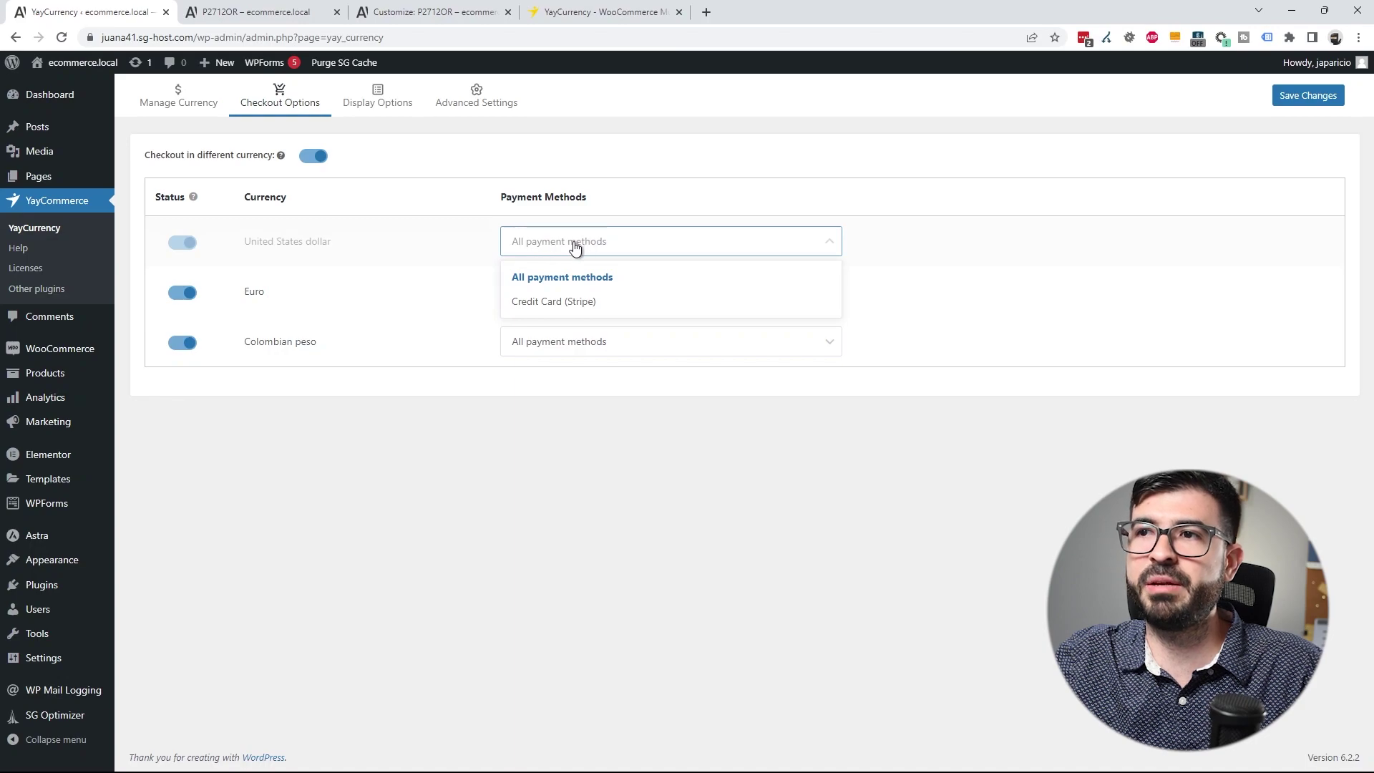
Step: Close the US dollar payment method choices and go to the Payment Methods list in the WooCommerce settings
left_click(583, 243)
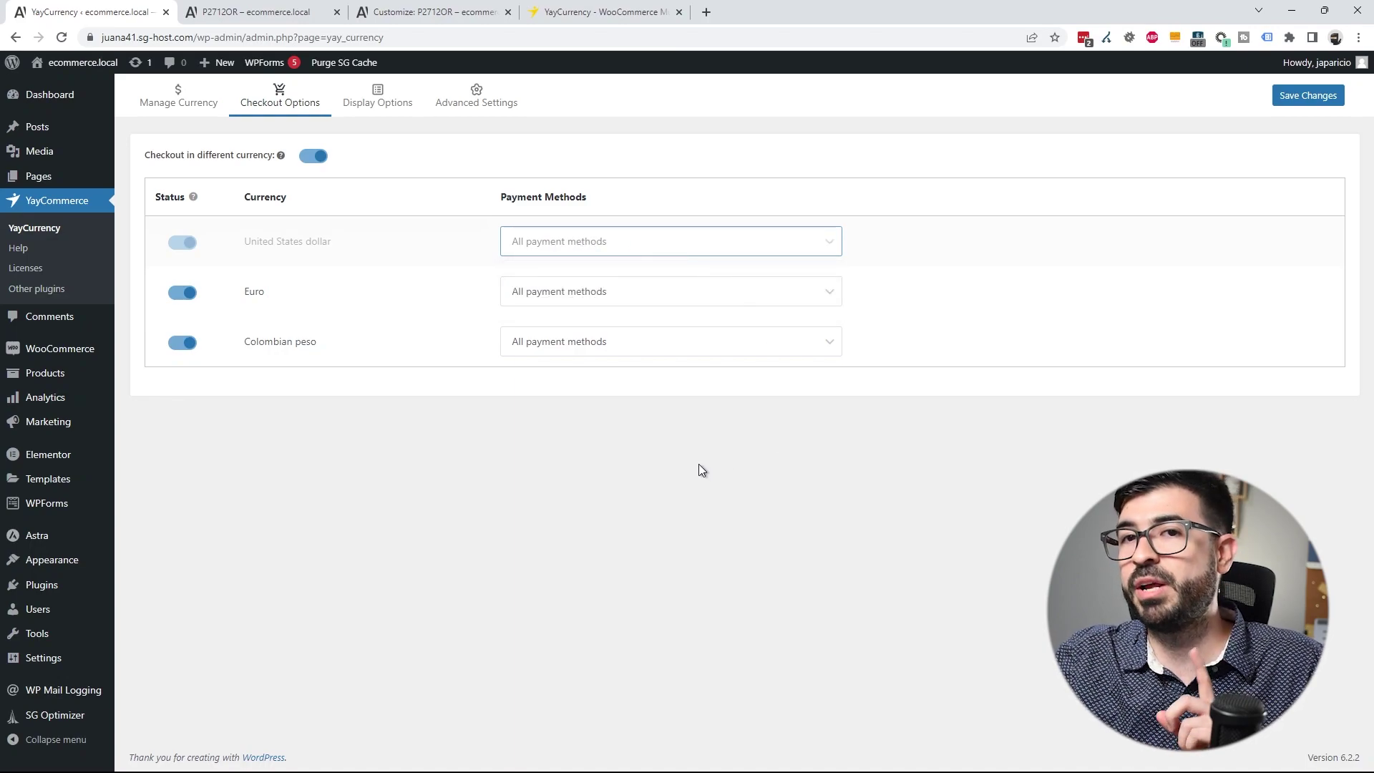
left_click(699, 466)
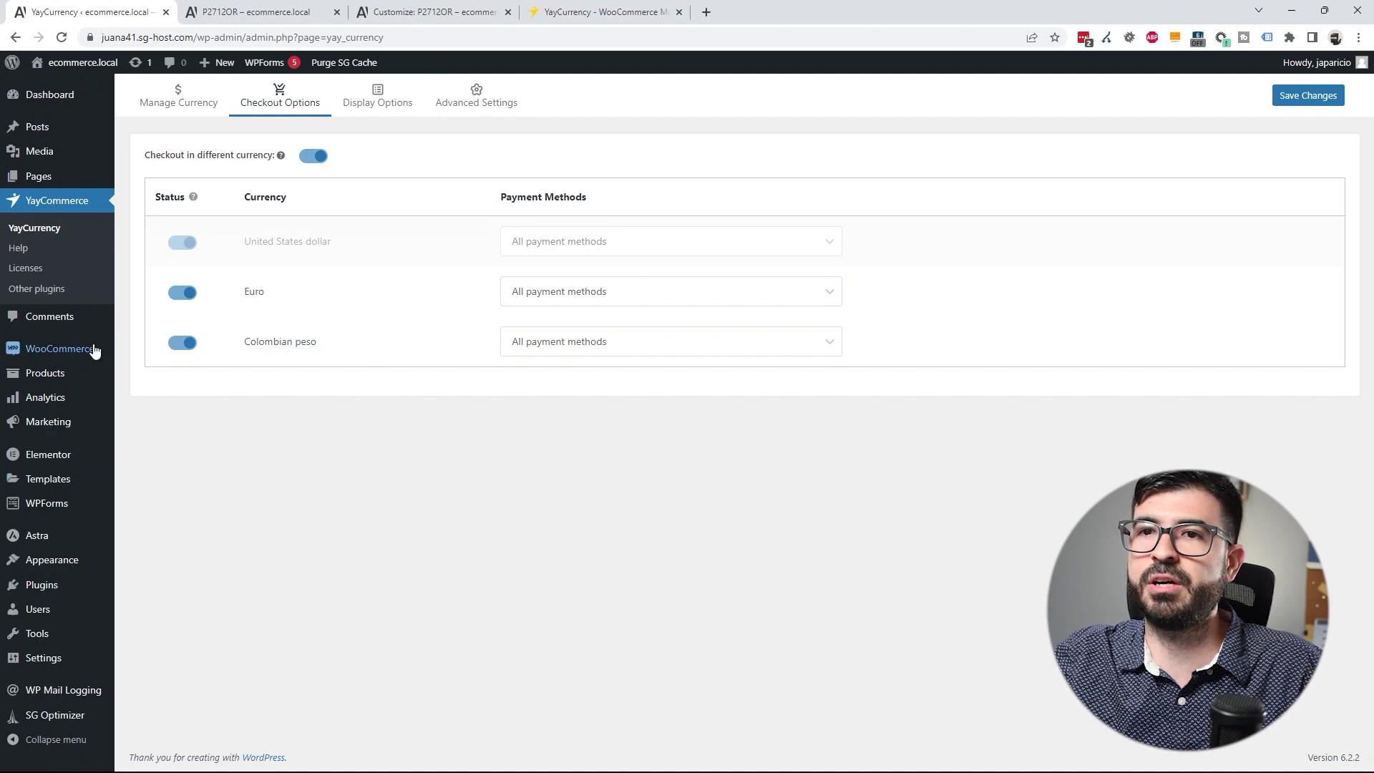
mouse_move(92, 348)
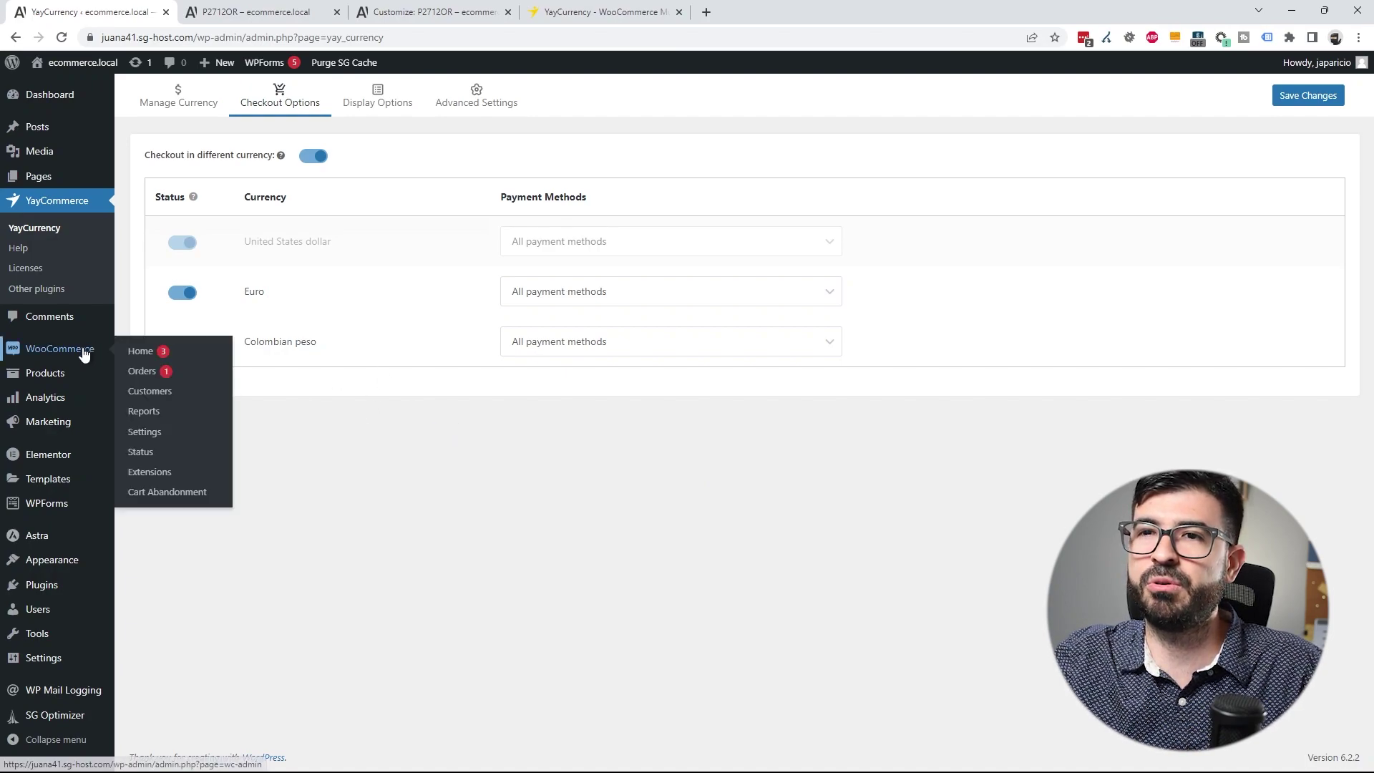
left_click(153, 442)
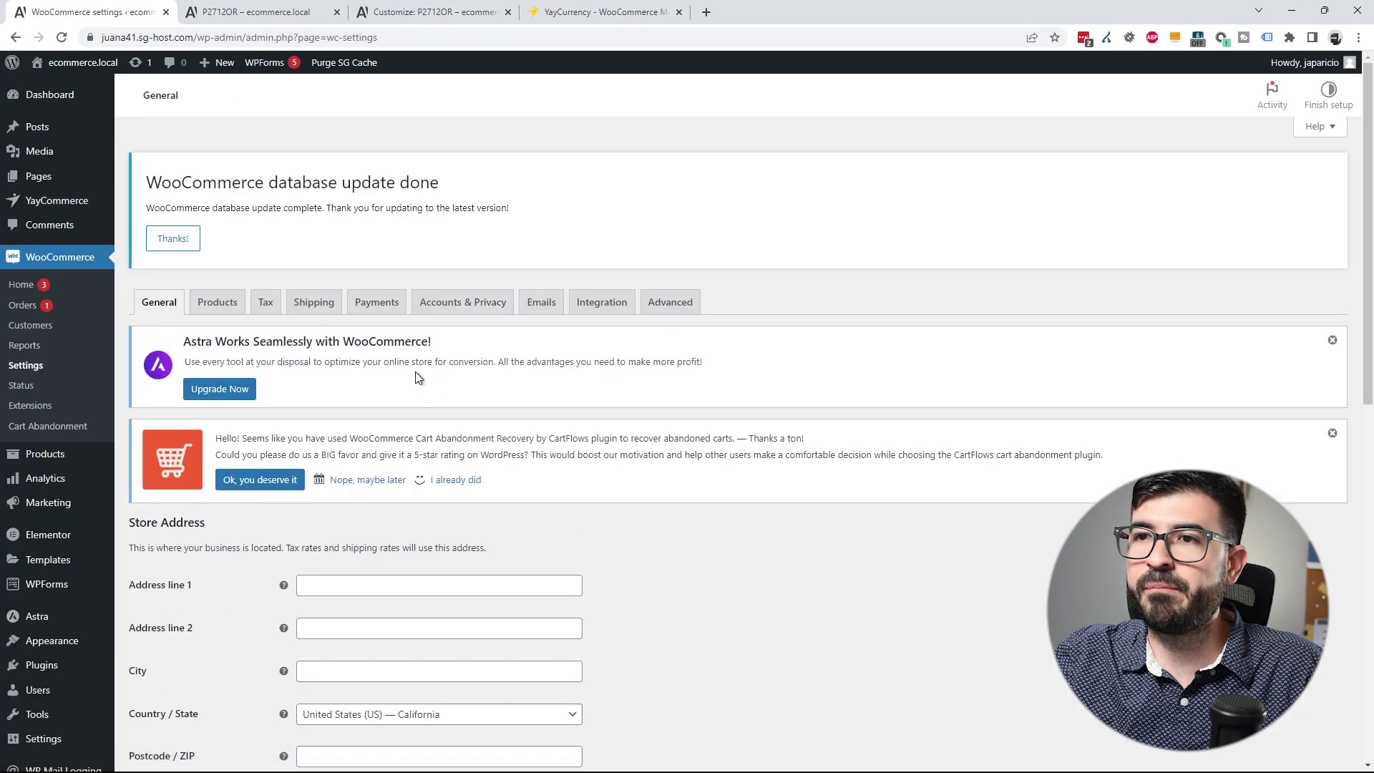
left_click(377, 302)
scroll(1165, 440, "down", 6)
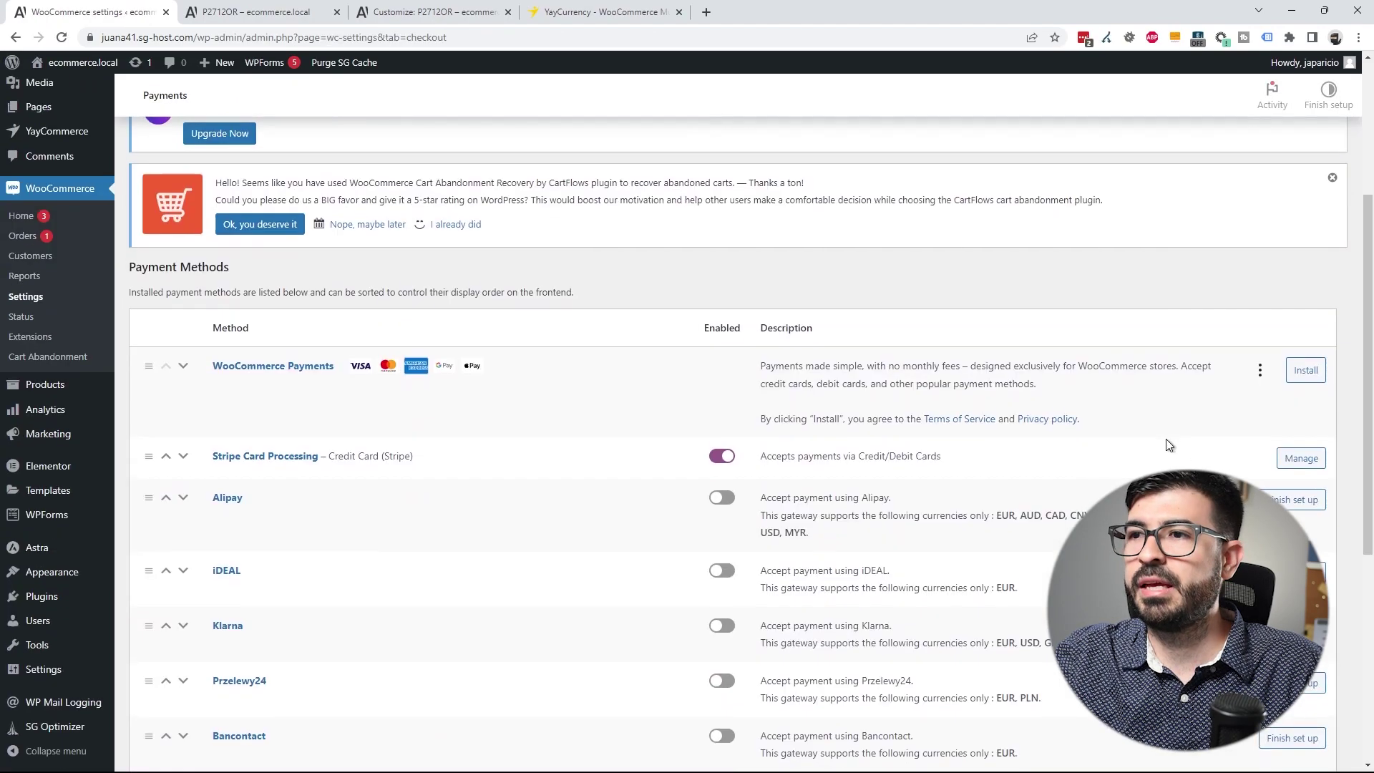
scroll(836, 489, "down", 3)
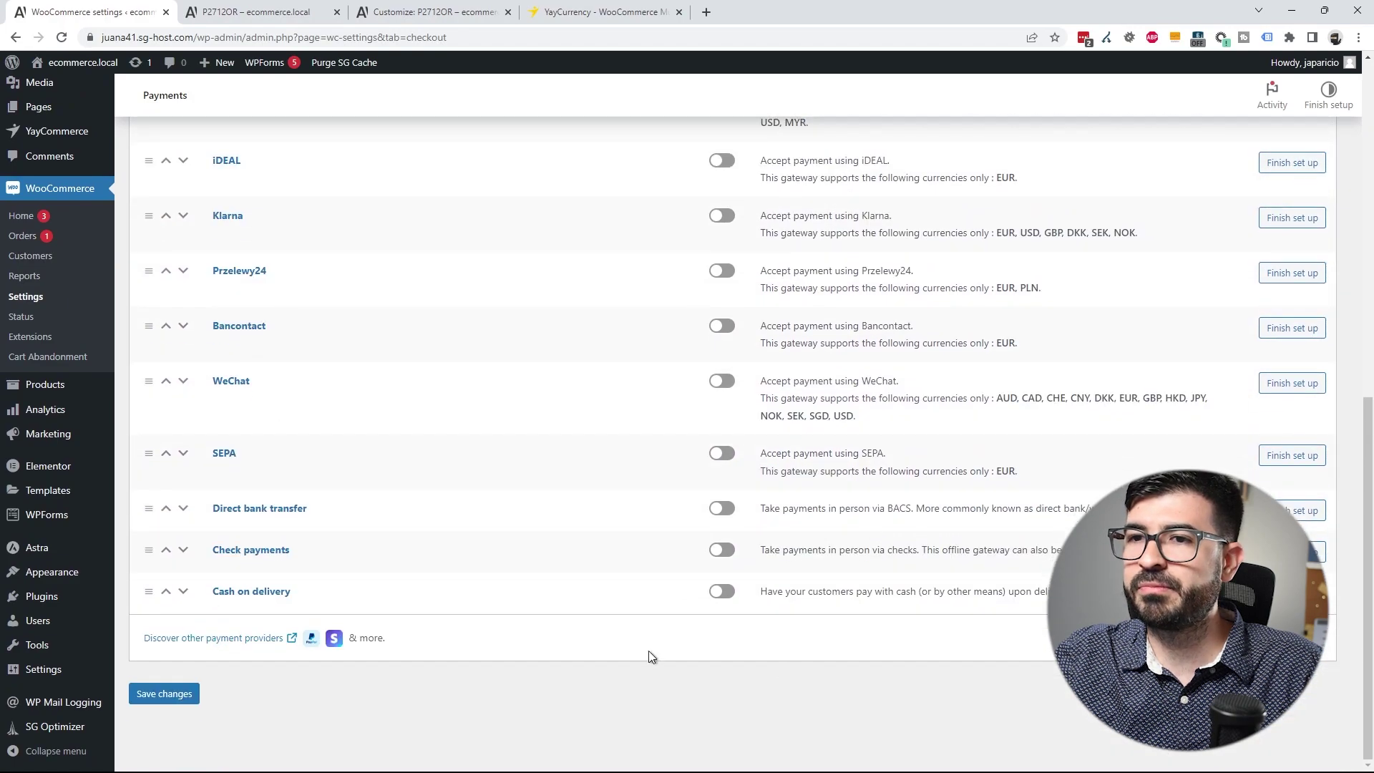
Step: Enable the Direct bank transfer, Check payments and Cash on delivery payment methods
left_click(720, 512)
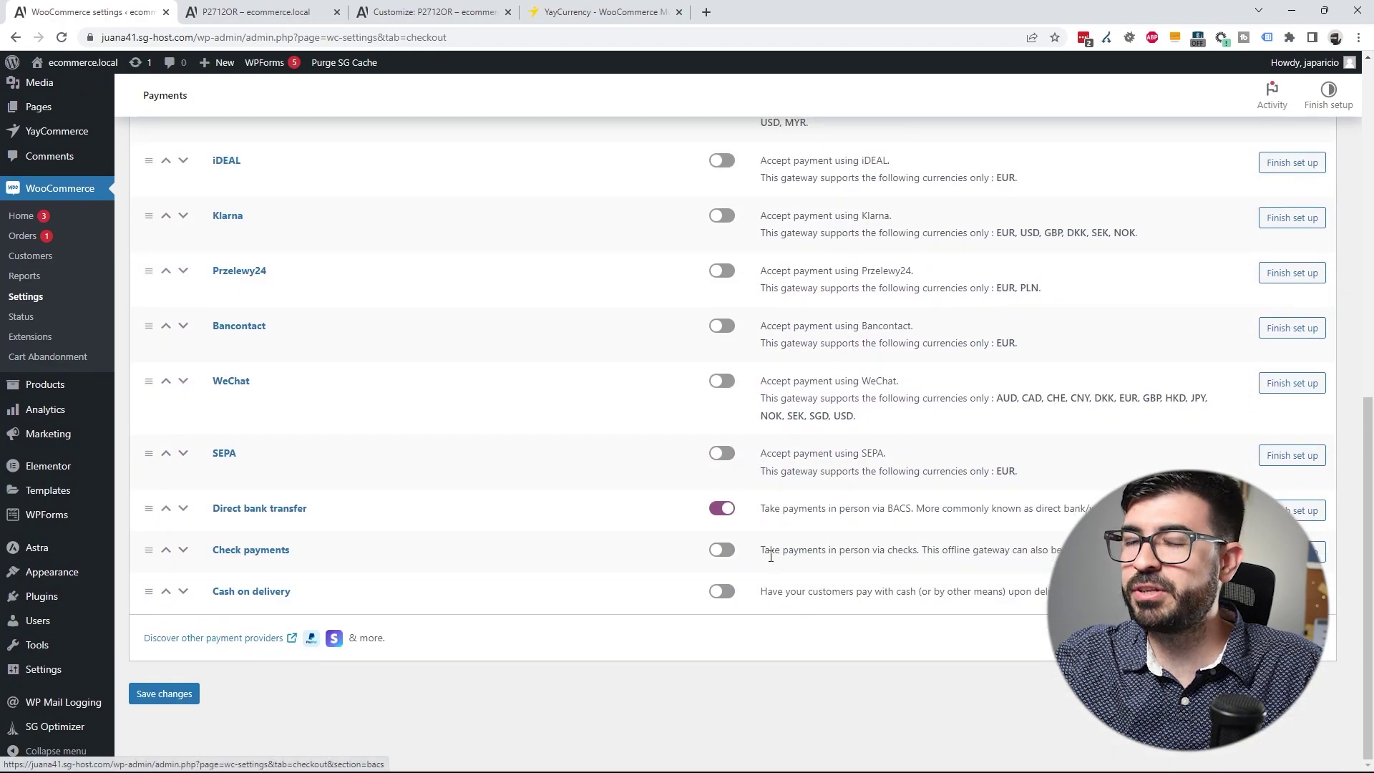
left_click(719, 551)
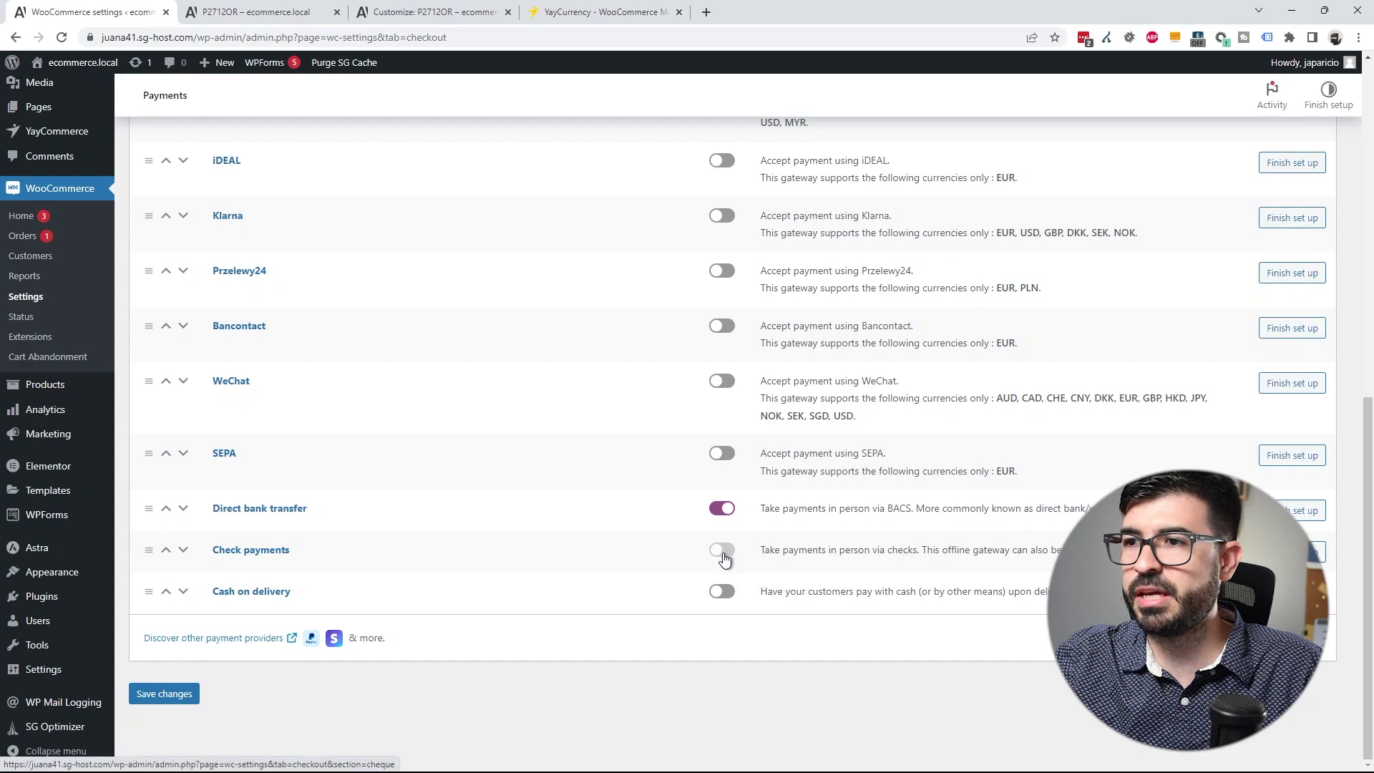
left_click(724, 592)
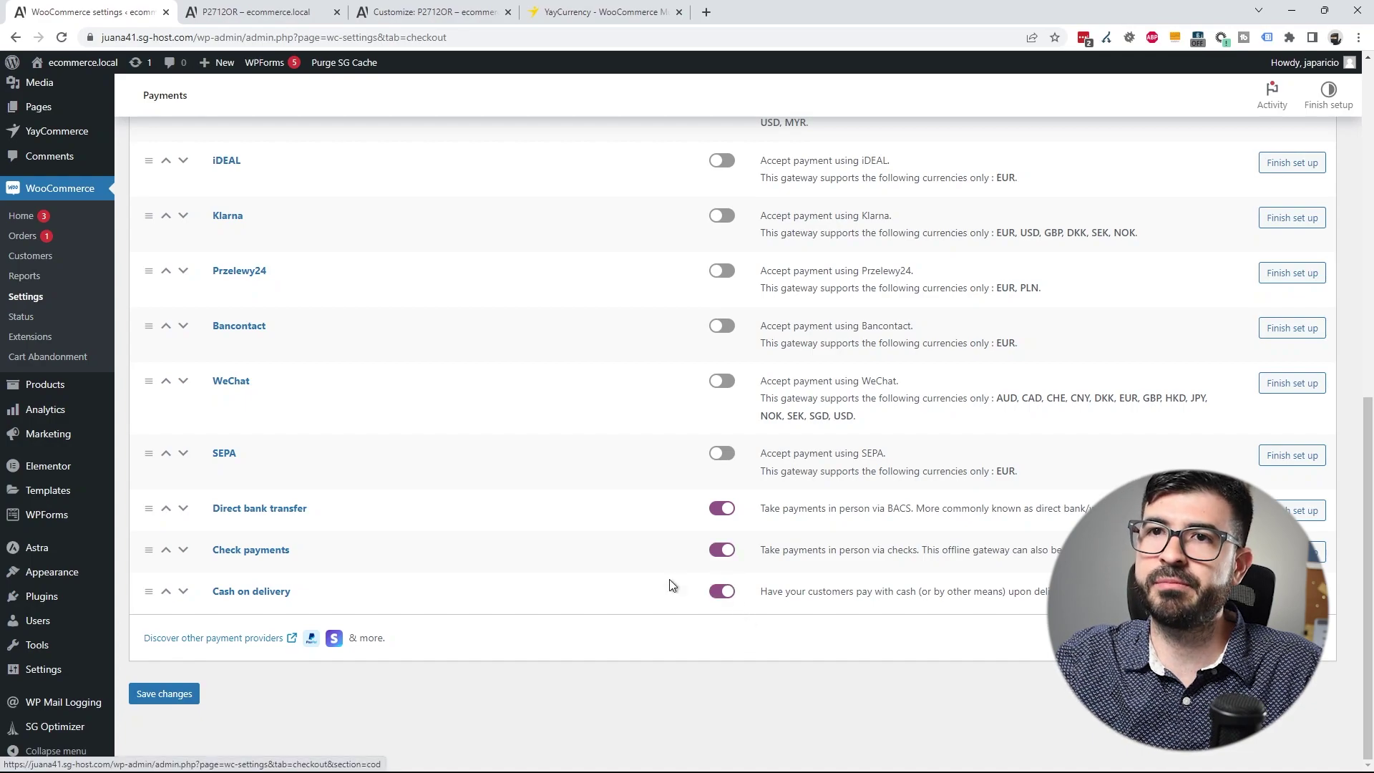
Step: Return from the WooCommerce payment settings to the YayCurrency settings
scroll(160, 384, "up", 4)
mouse_move(52, 204)
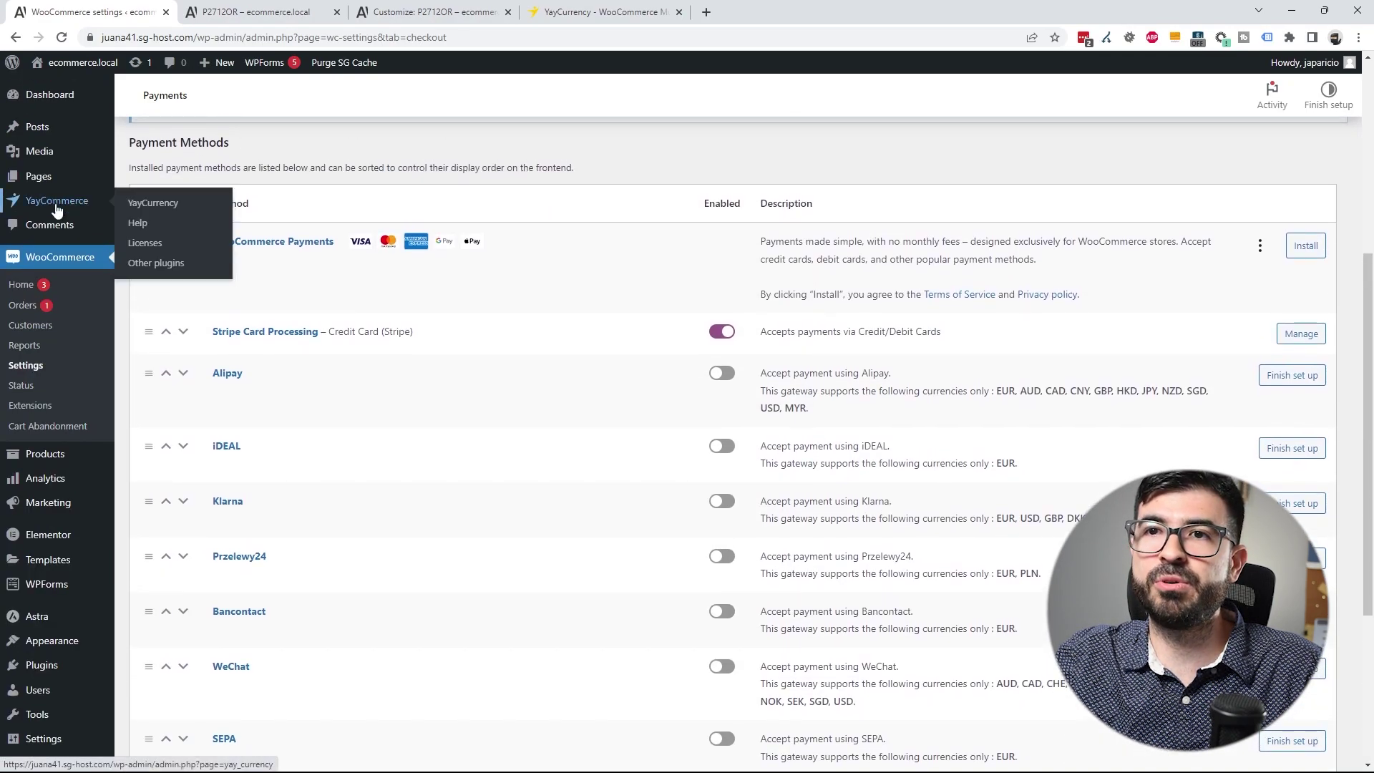
left_click(166, 206)
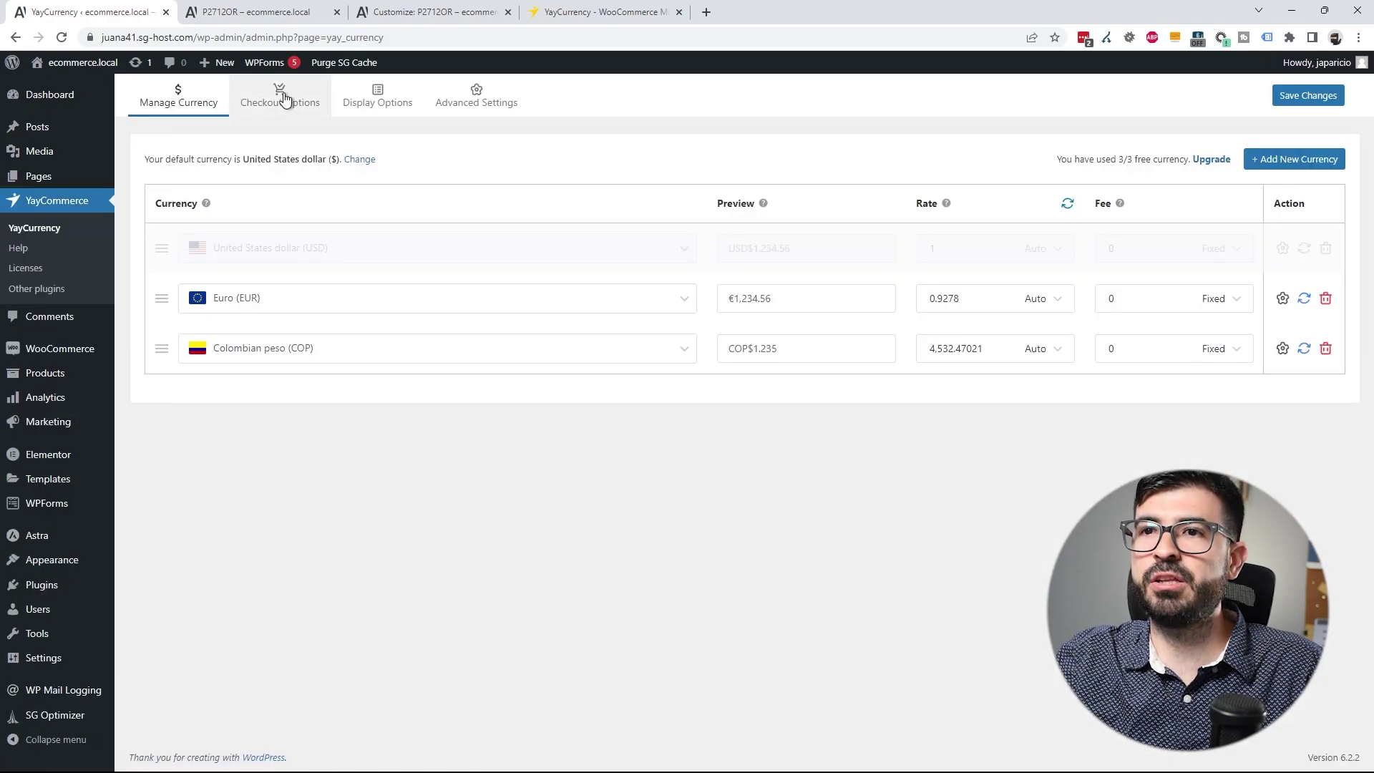
Step: Enable checkout in different currencies in YayCurrency and restrict the Euro payment methods to Credit Card (Stripe)
left_click(281, 99)
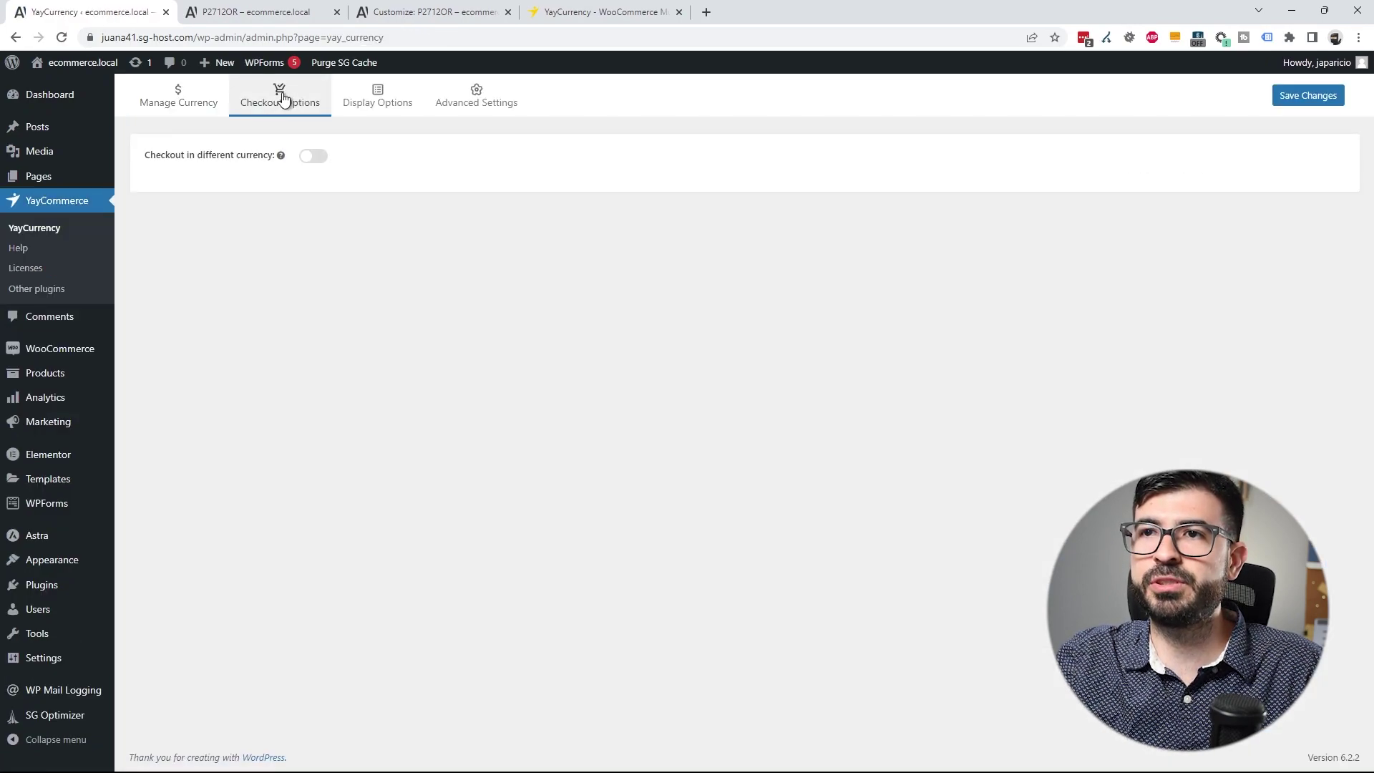
left_click(313, 155)
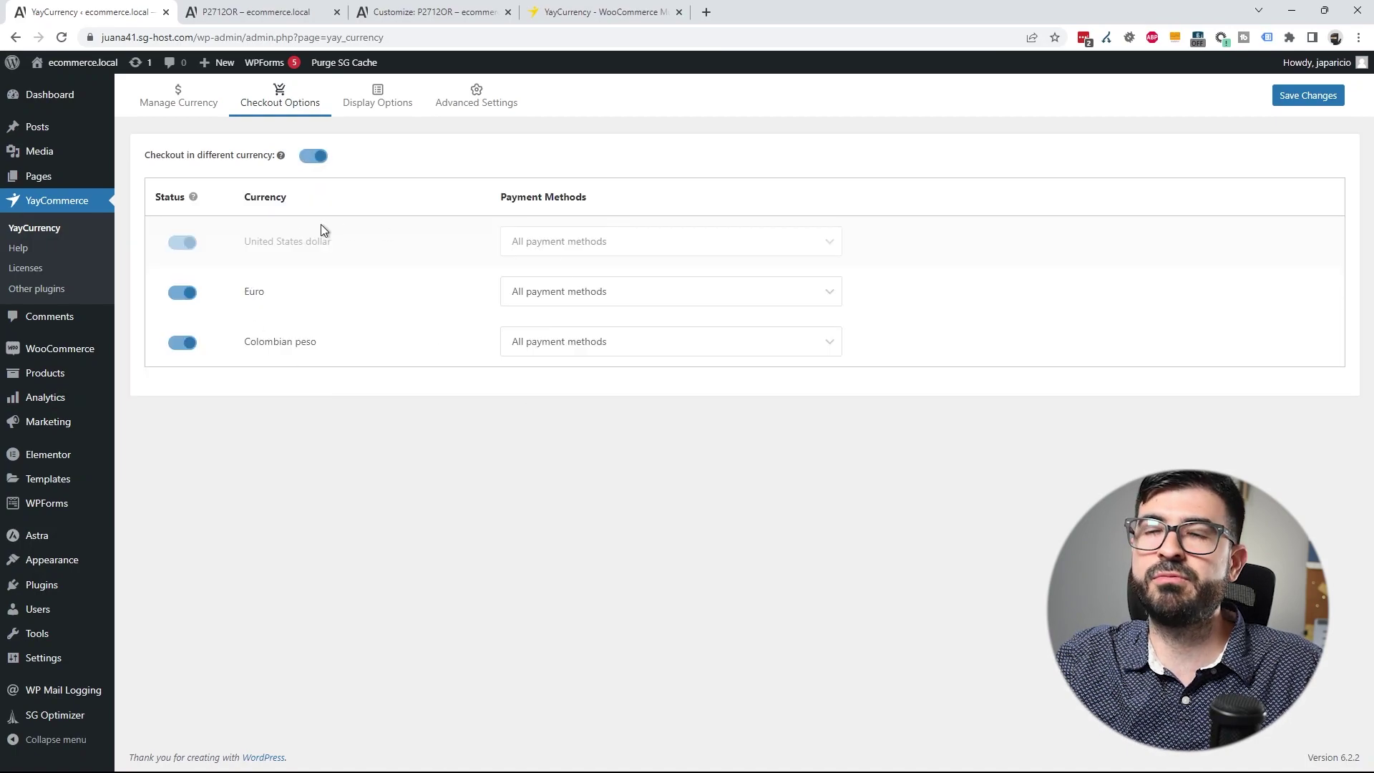
left_click(585, 247)
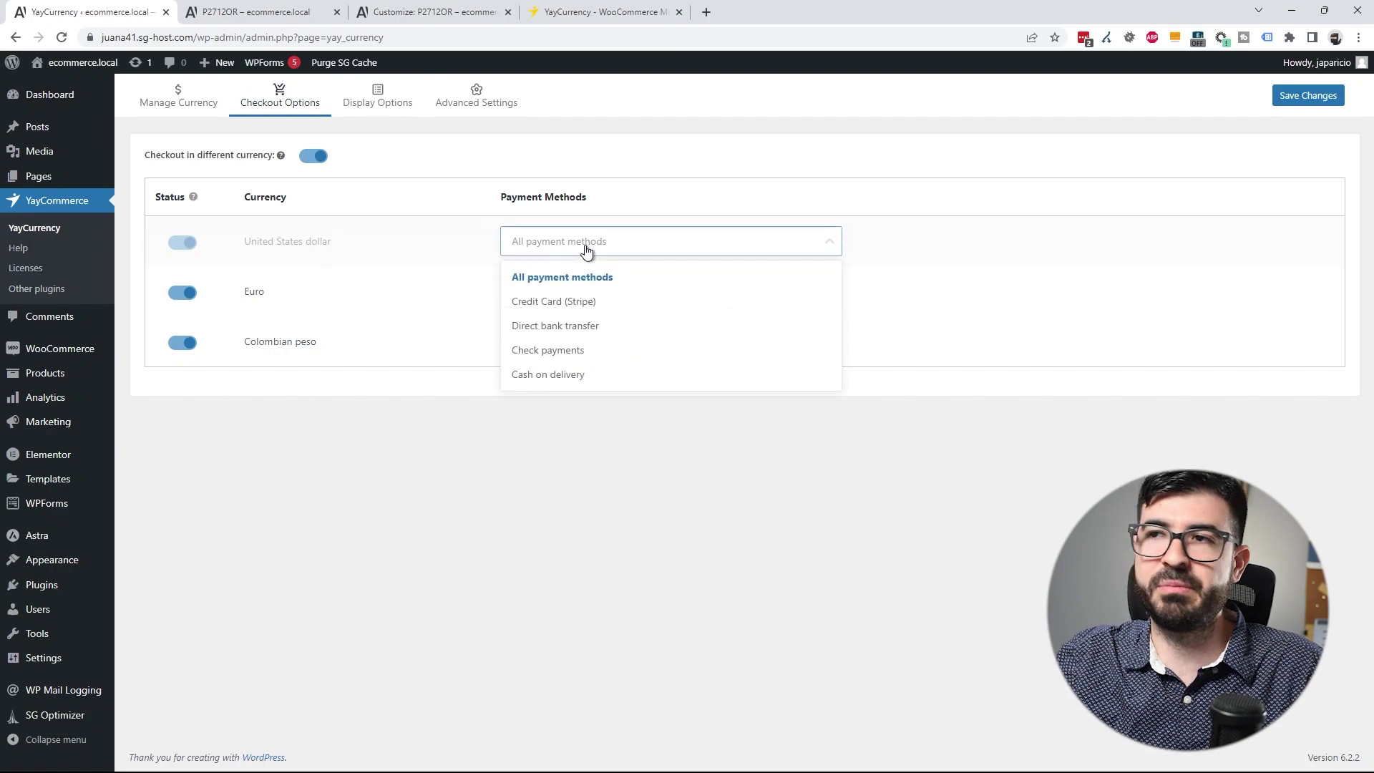
left_click(586, 247)
left_click(552, 306)
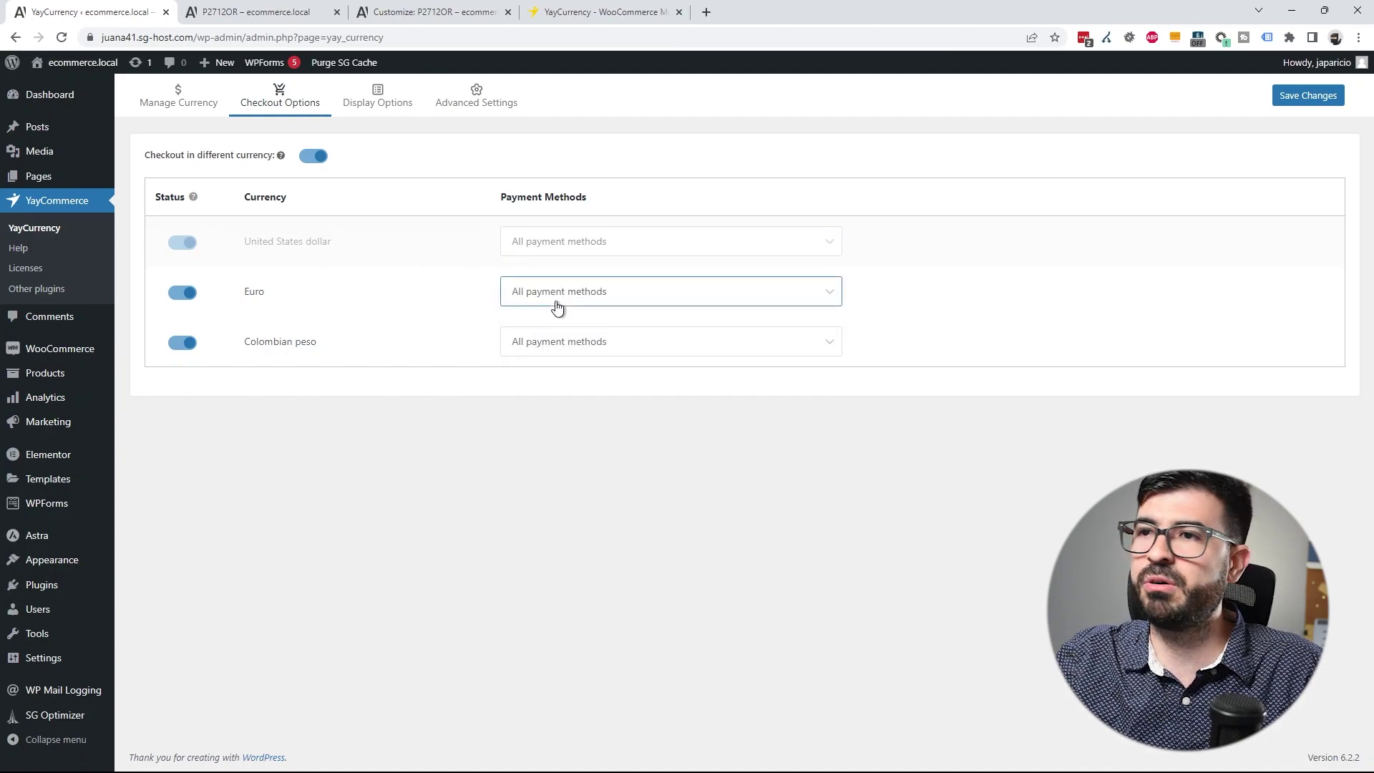
left_click(565, 351)
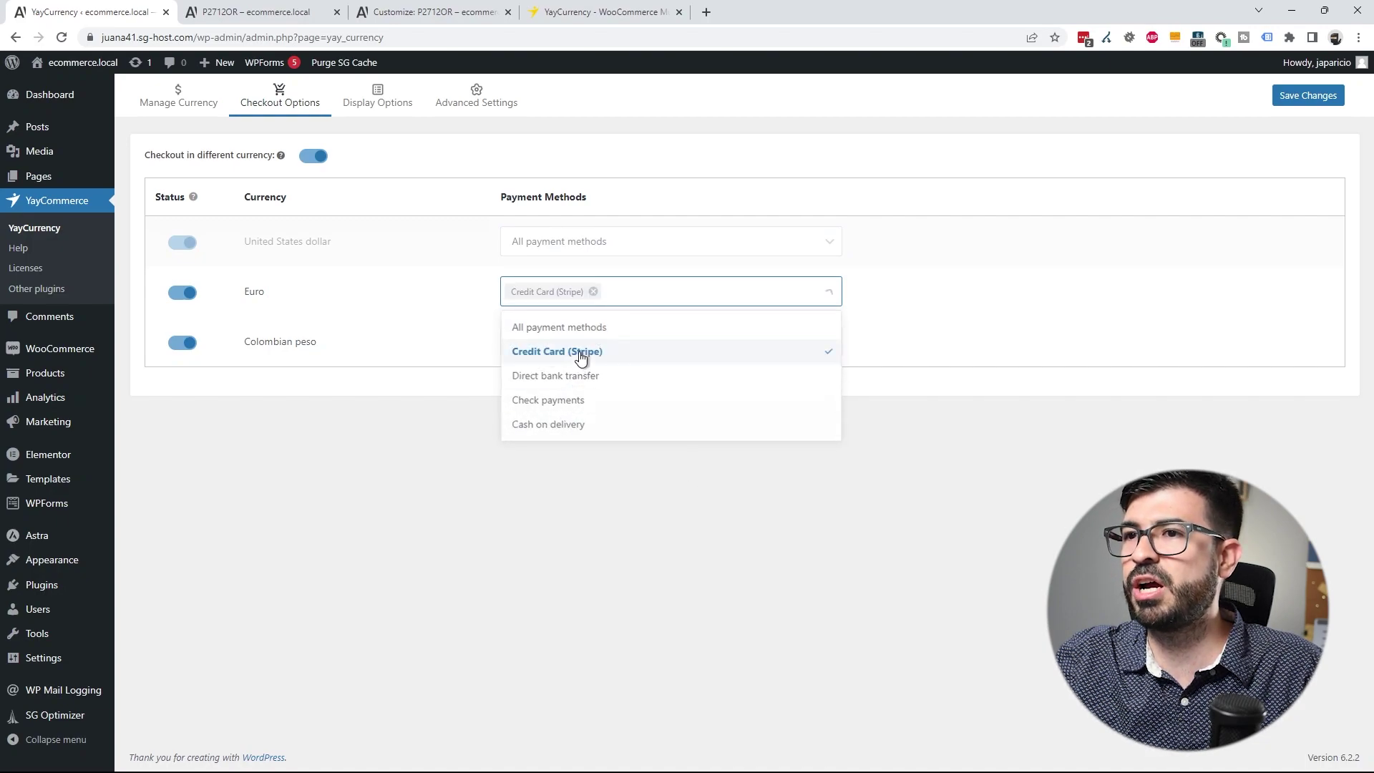
left_click(530, 471)
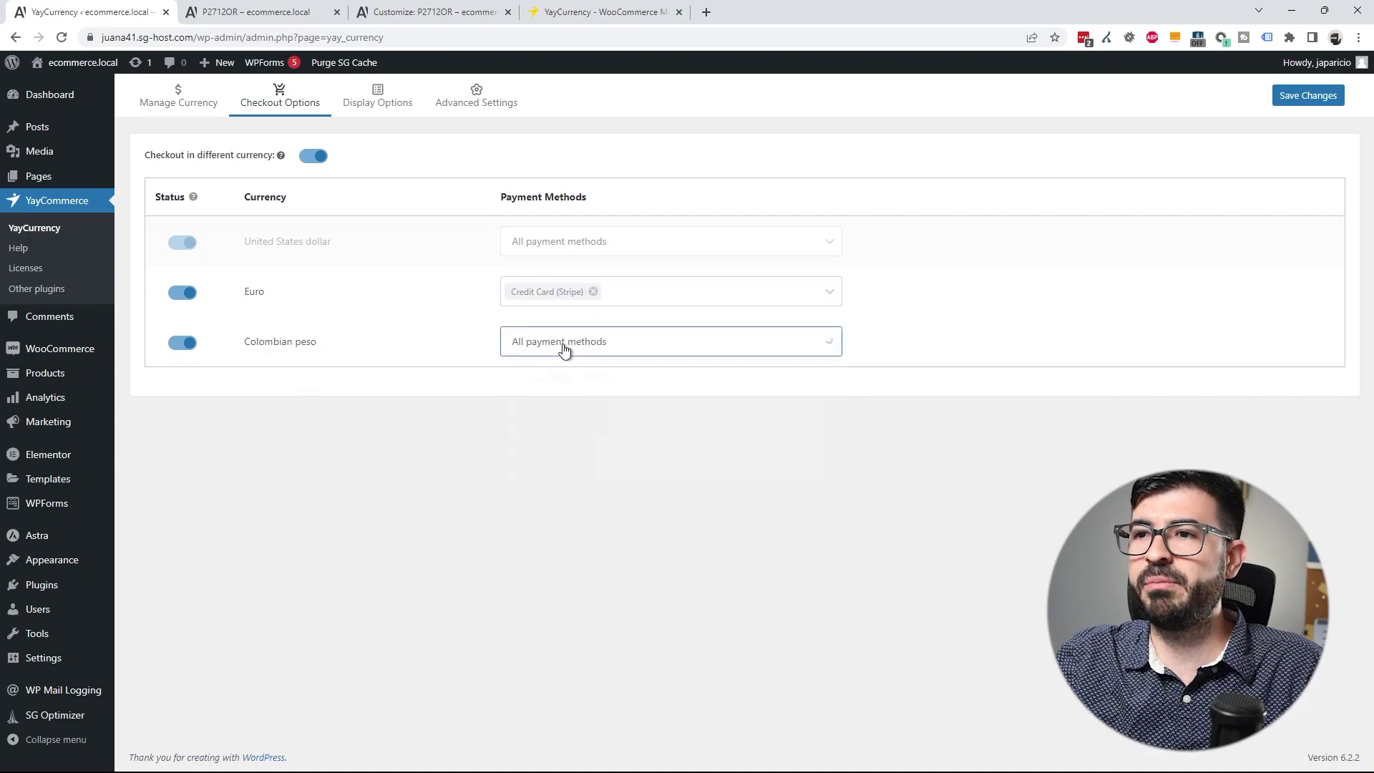
Step: Set the Colombian peso payment methods to Cash on delivery and Direct bank transfer, and save the checkout options
left_click(565, 346)
left_click(556, 481)
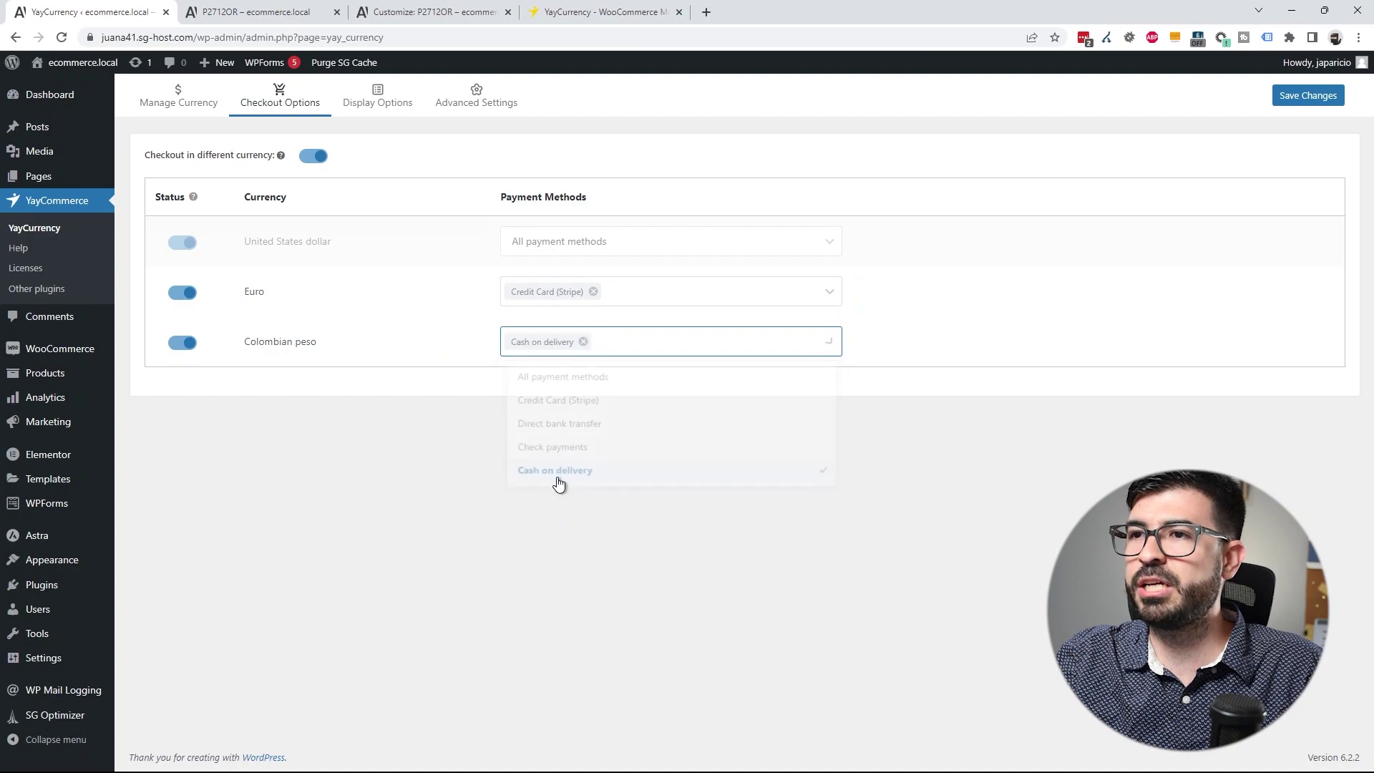
left_click(644, 344)
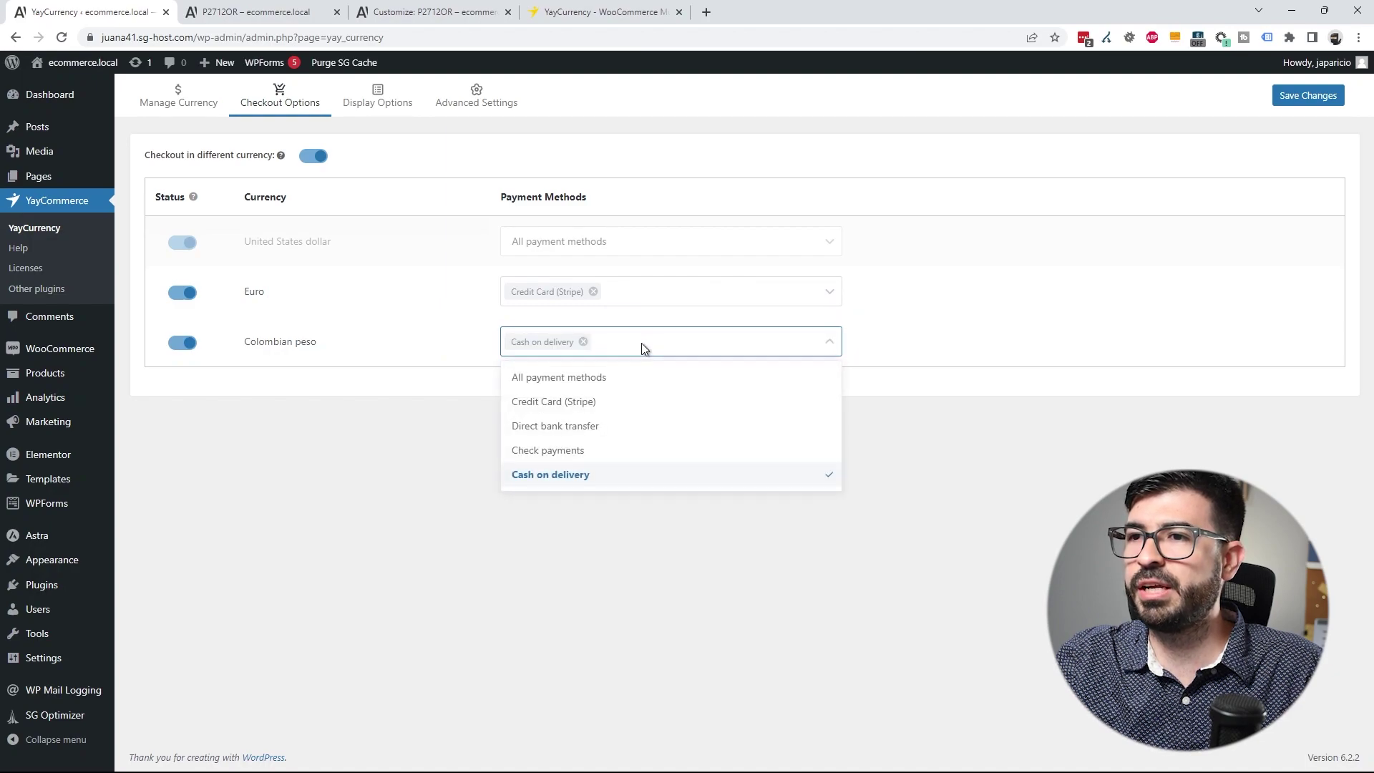
left_click(565, 426)
left_click(952, 445)
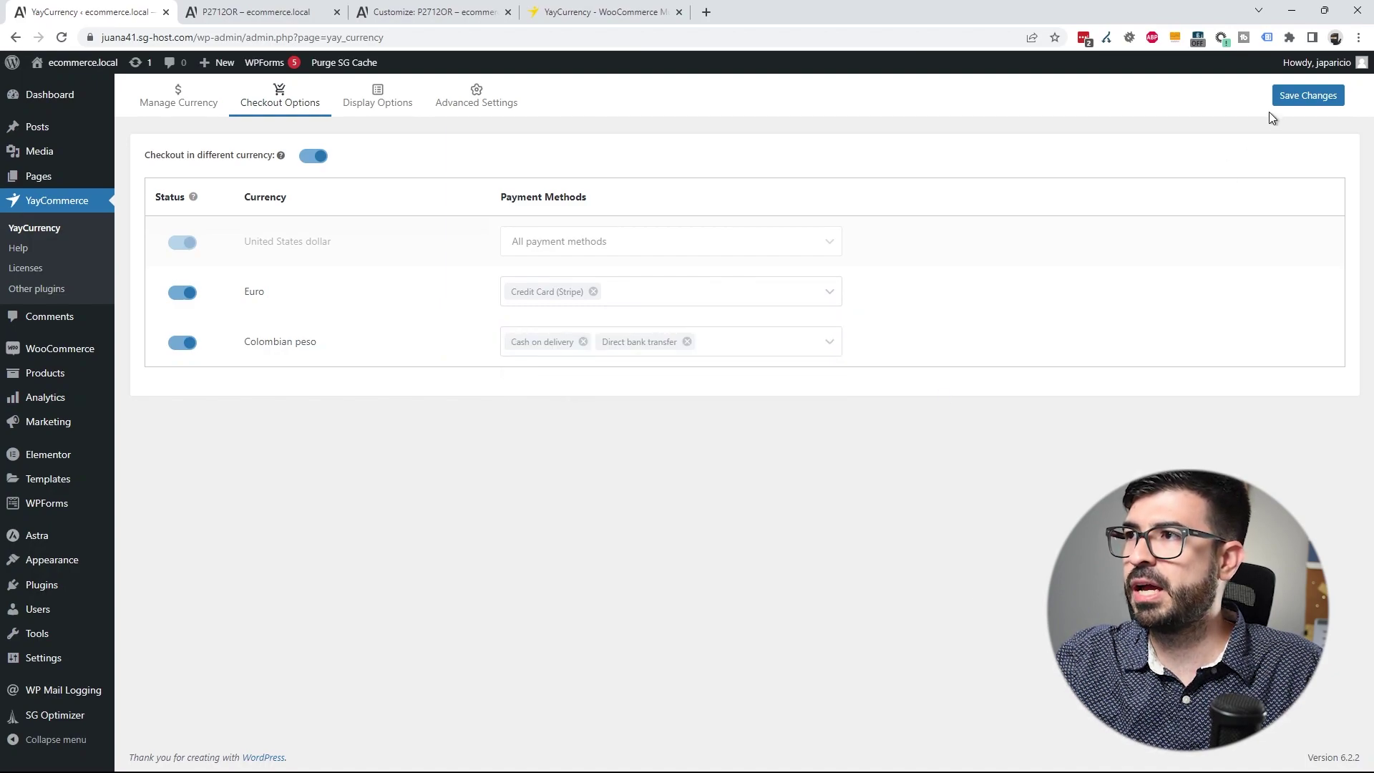
left_click(1288, 98)
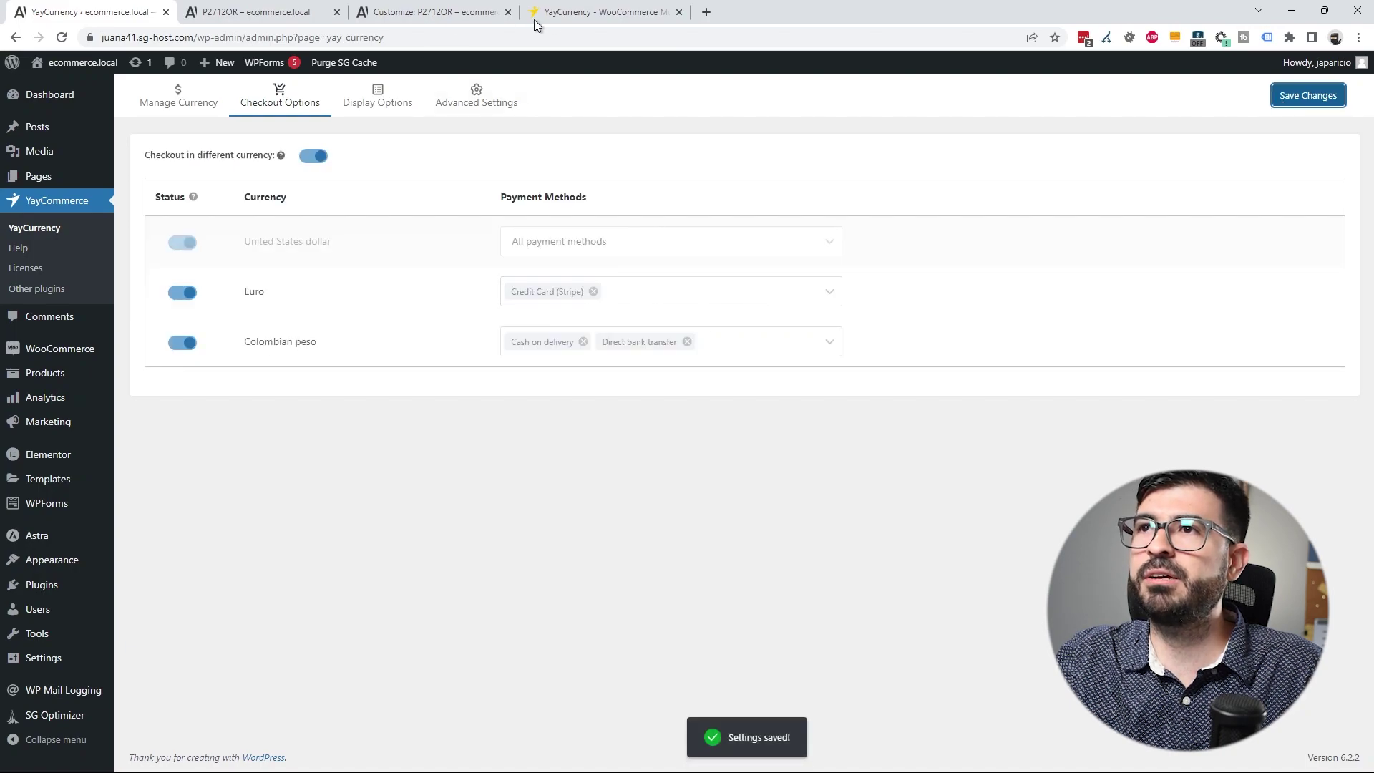
Step: Add the P2712OR bag to the cart from its product page and proceed to checkout
left_click(501, 12)
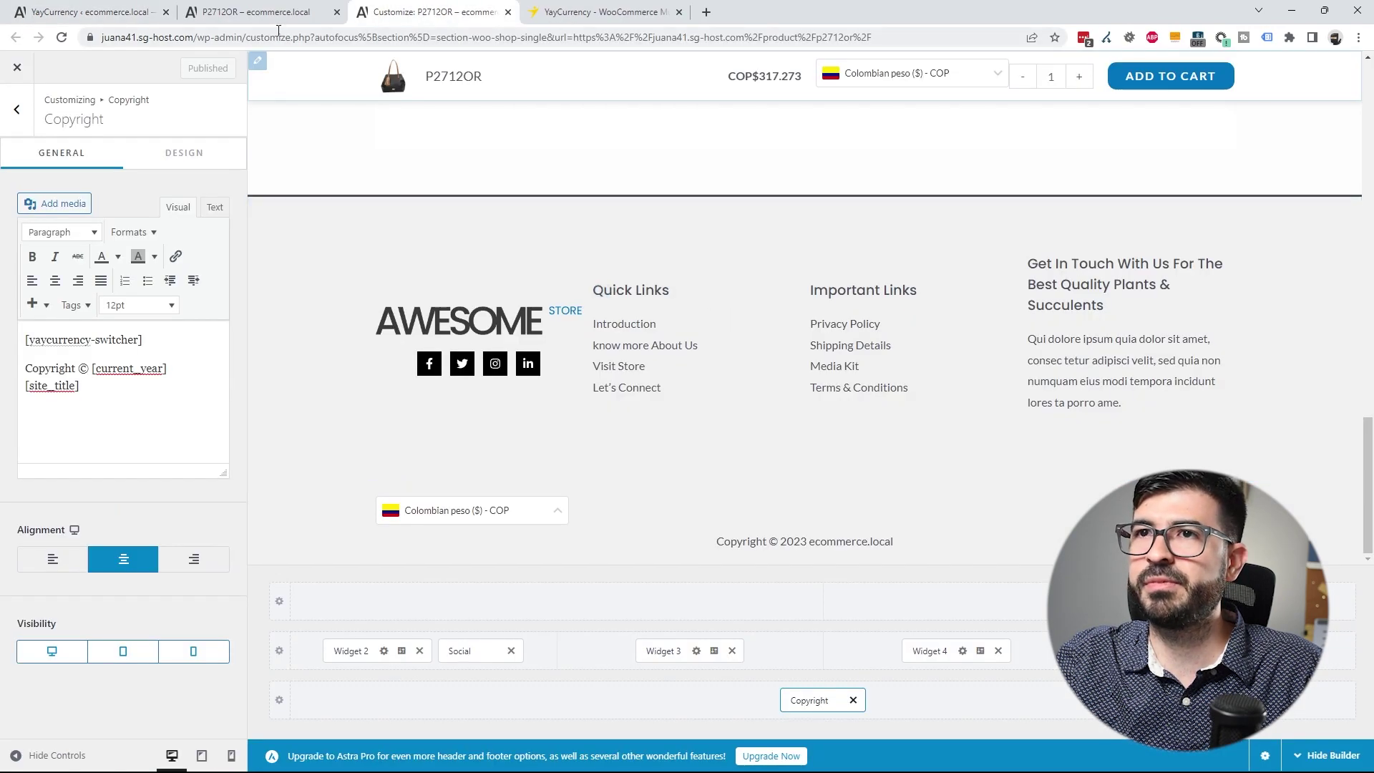
left_click(275, 12)
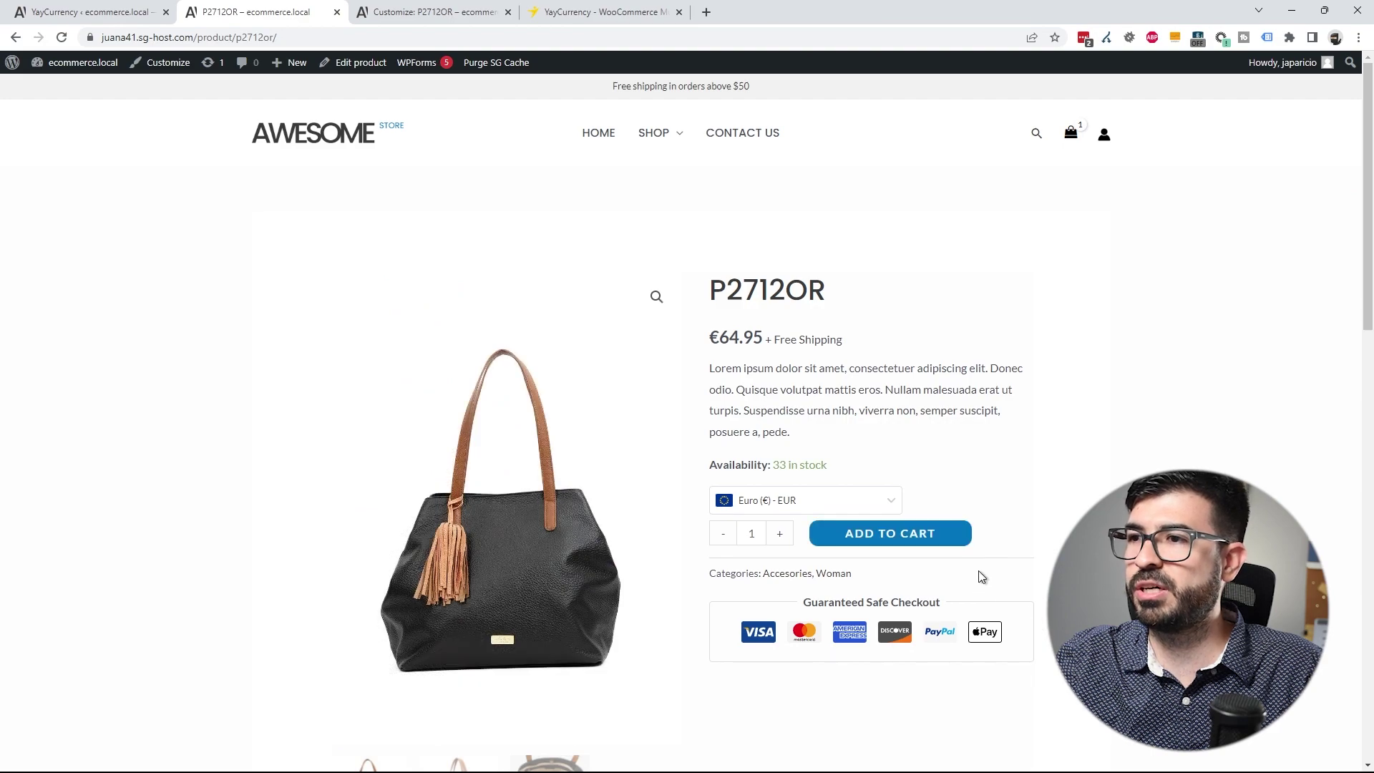
left_click(908, 533)
left_click(1071, 136)
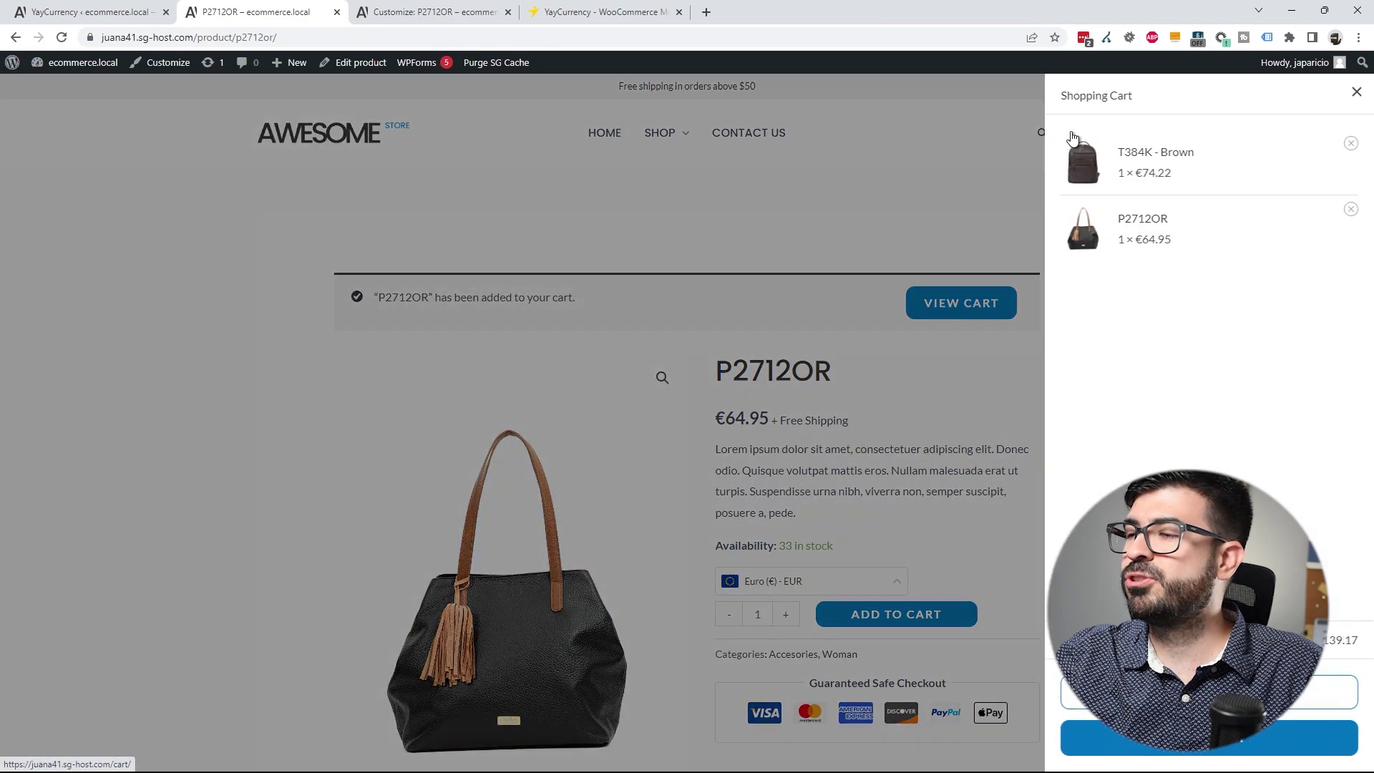
left_click(1210, 736)
Step: Review the Euro payment methods at checkout and switch the footer currency to Colombian peso to compare its methods
scroll(1266, 463, "down", 2)
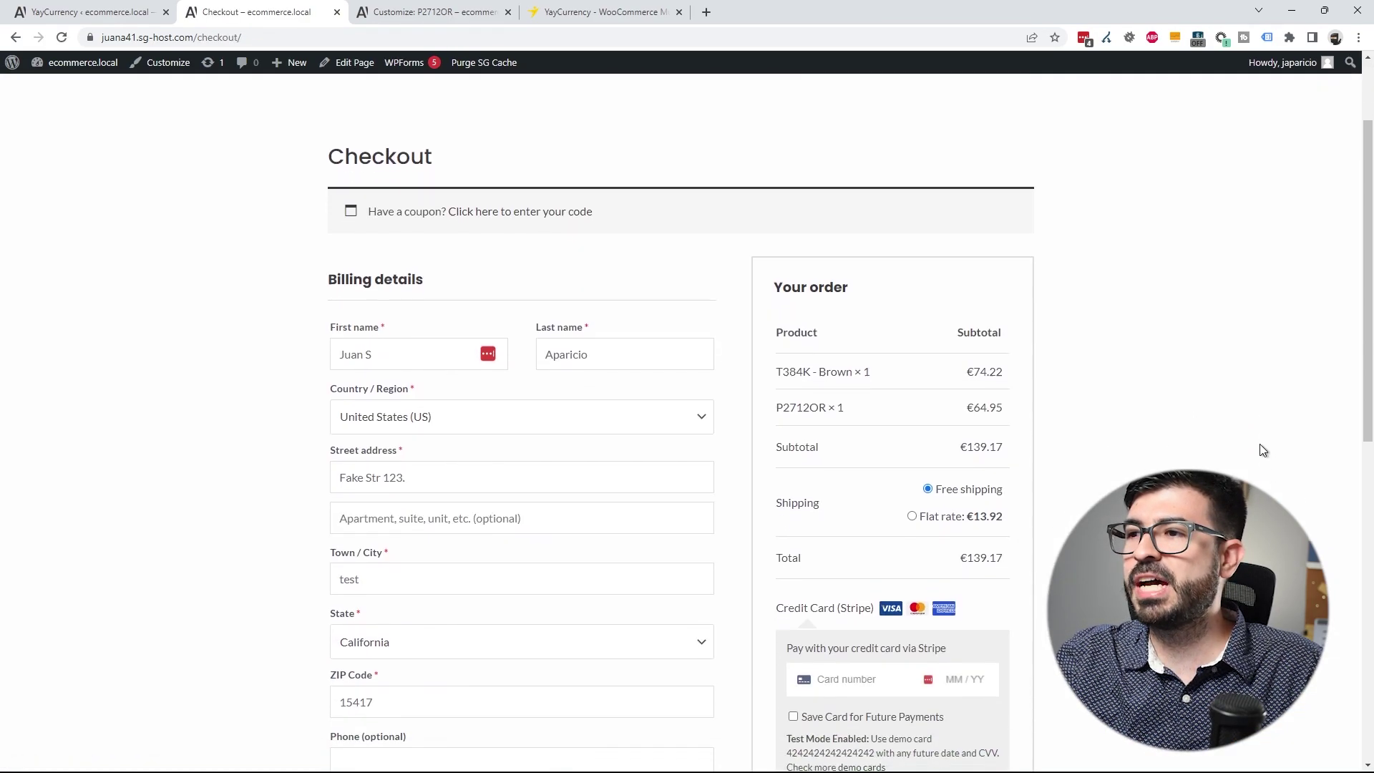
scroll(1050, 481, "down", 3)
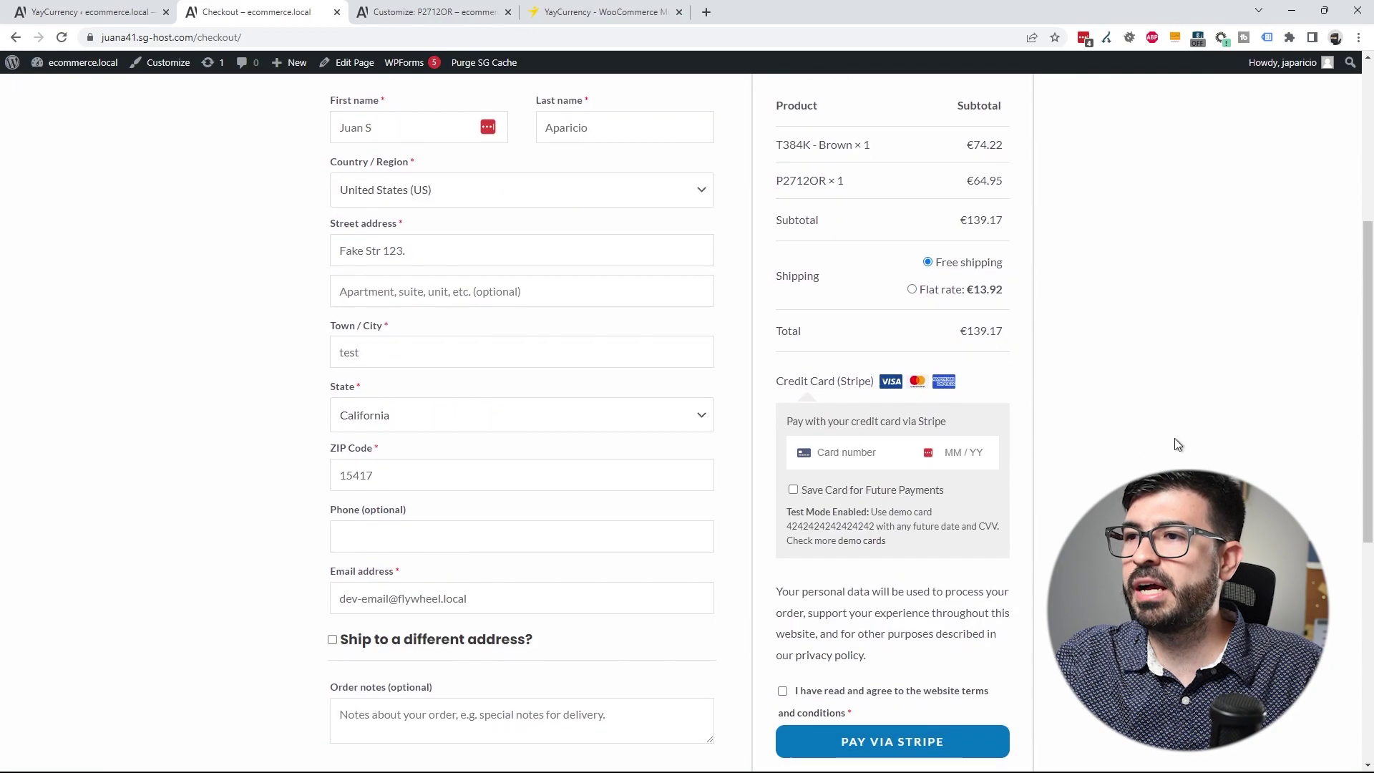
scroll(886, 472, "down", 7)
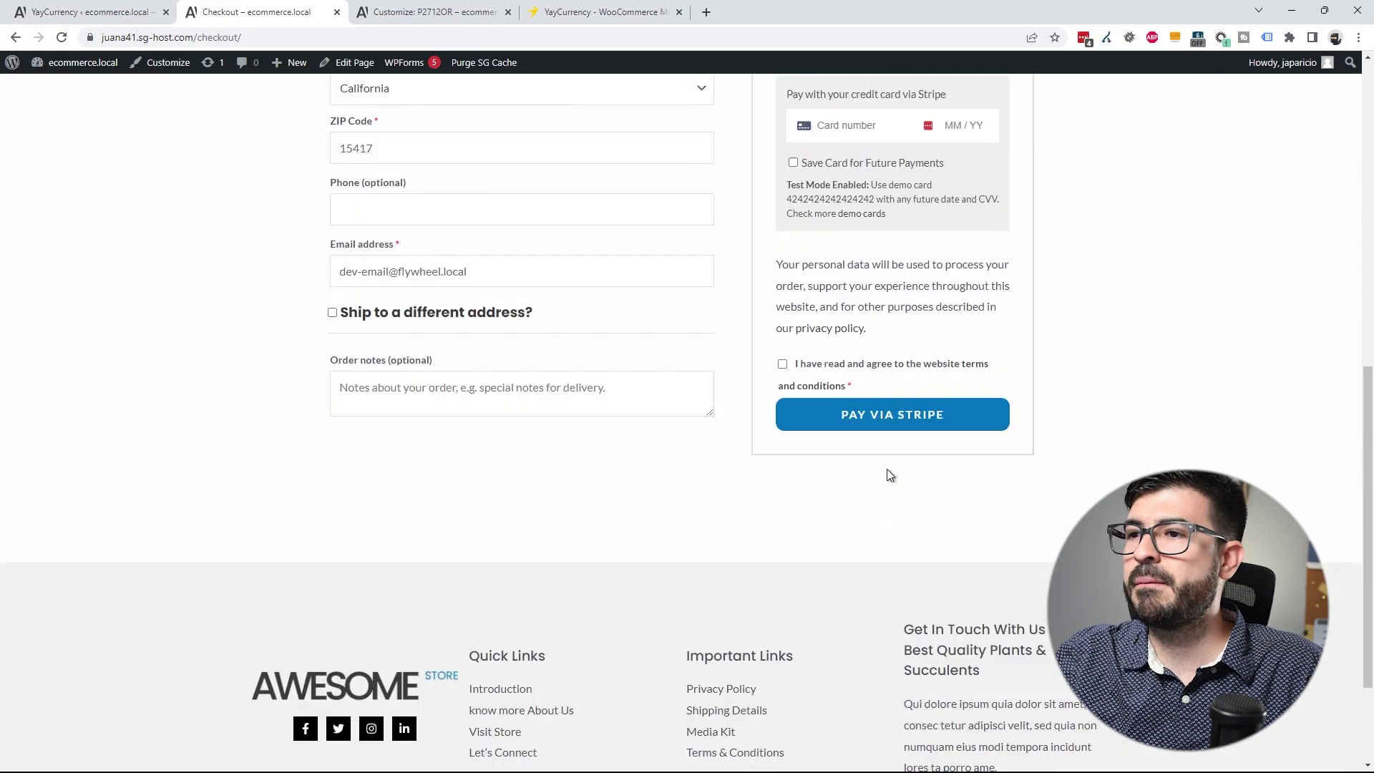
left_click(420, 715)
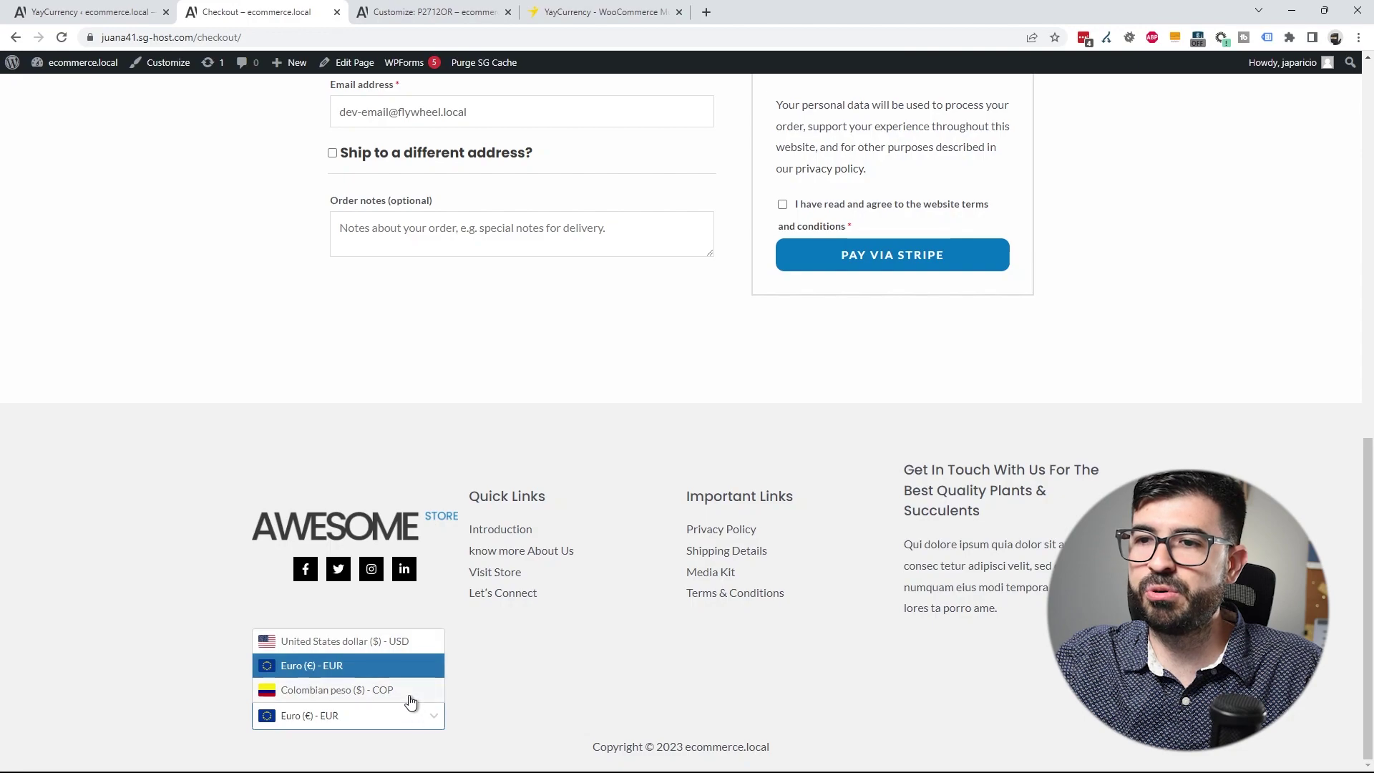
left_click(410, 693)
scroll(1249, 439, "down", 2)
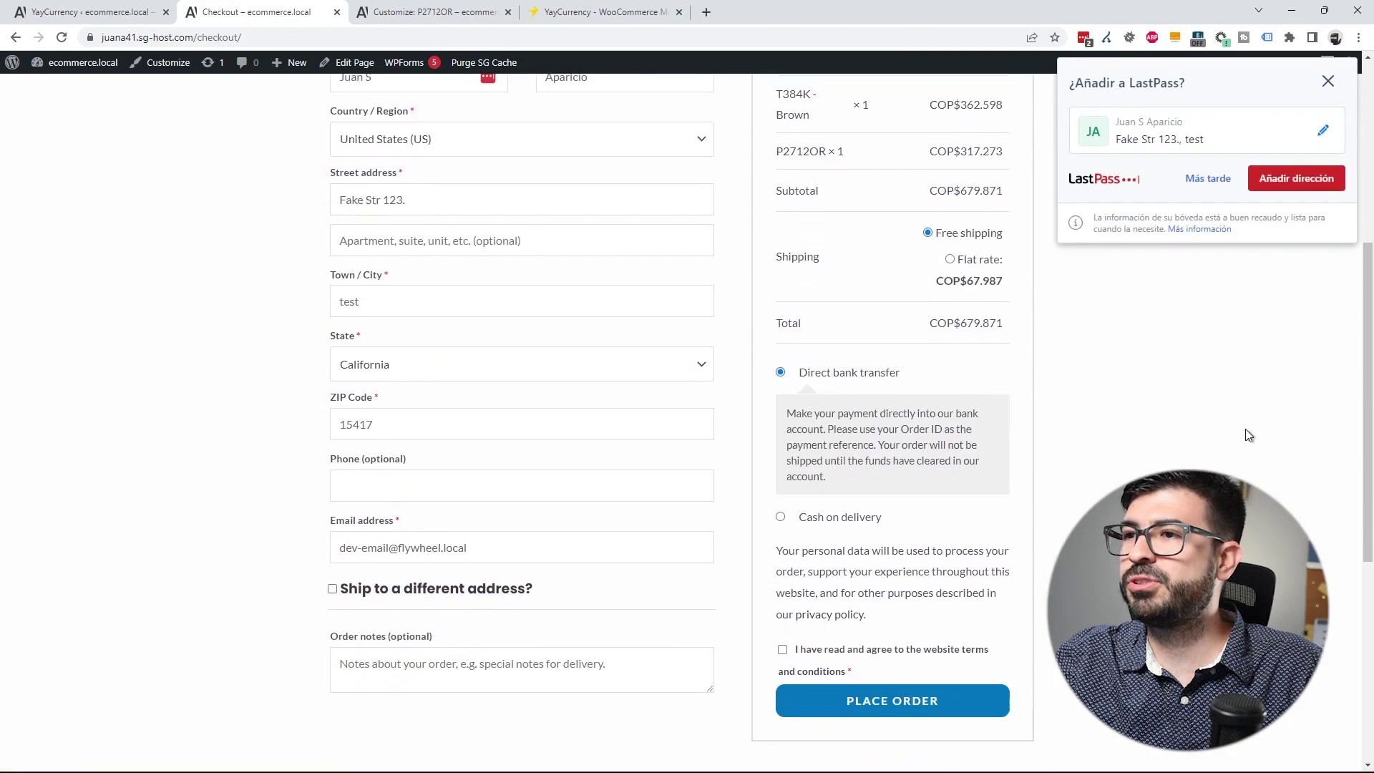
left_click(1328, 81)
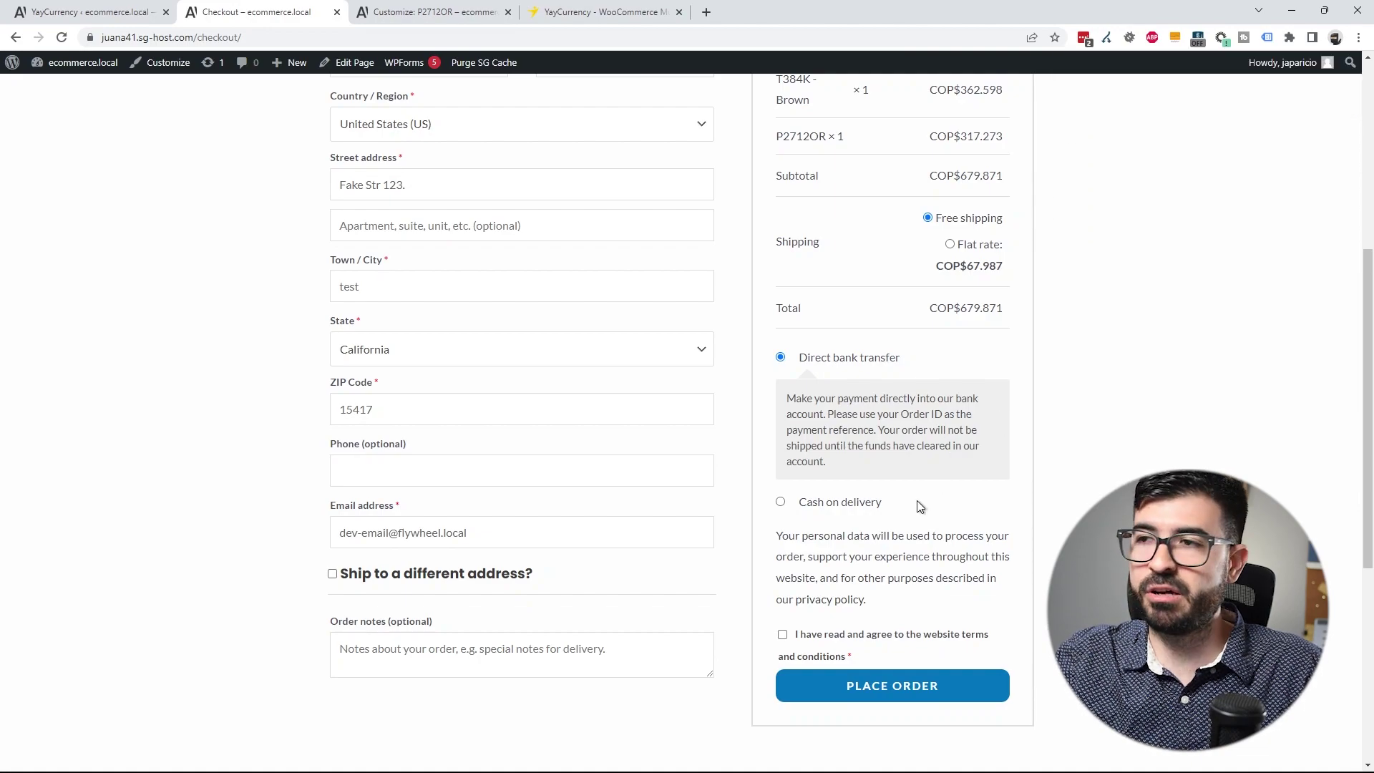
Step: Switch the checkout currency to United States dollar in the footer switcher and examine the payment methods offered
scroll(774, 502, "down", 6)
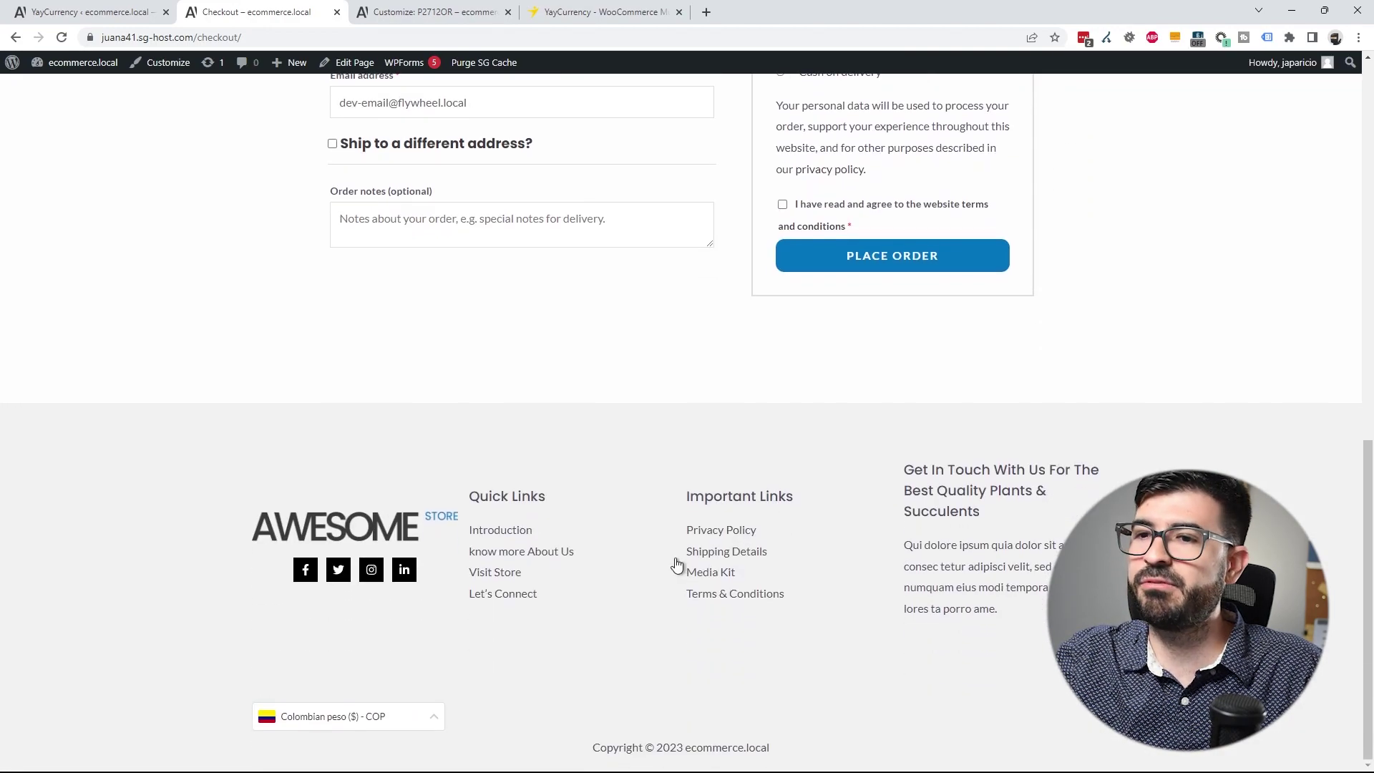
left_click(415, 726)
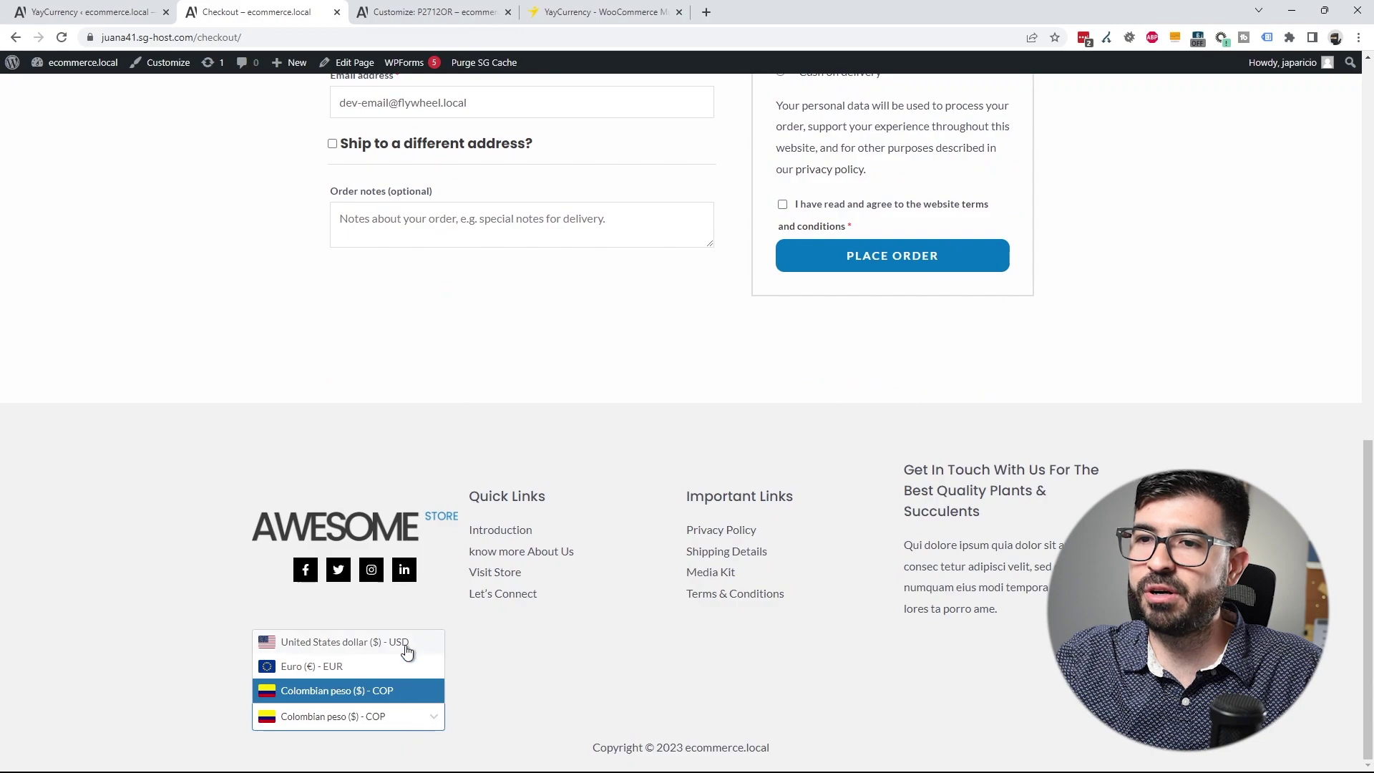
left_click(424, 642)
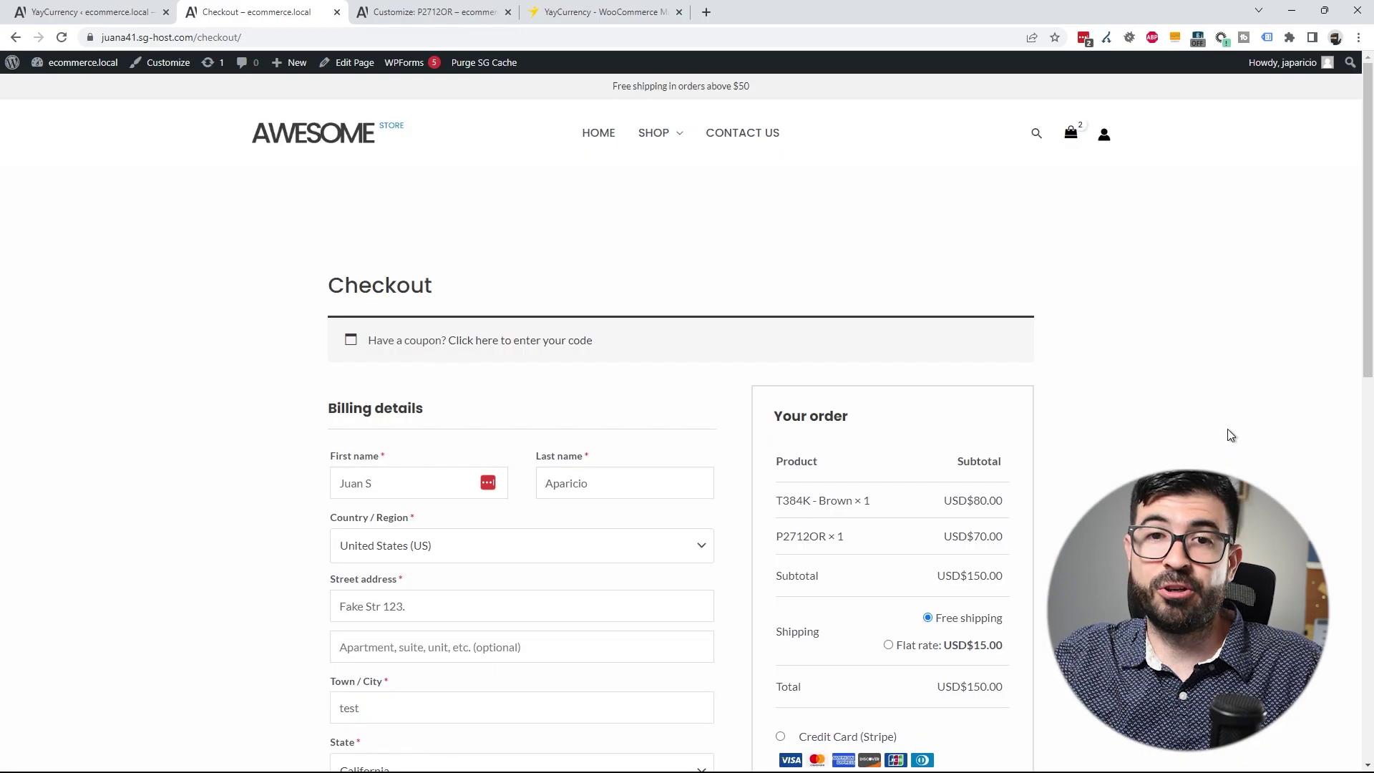
scroll(1230, 435, "down", 5)
scroll(1220, 422, "down", 1)
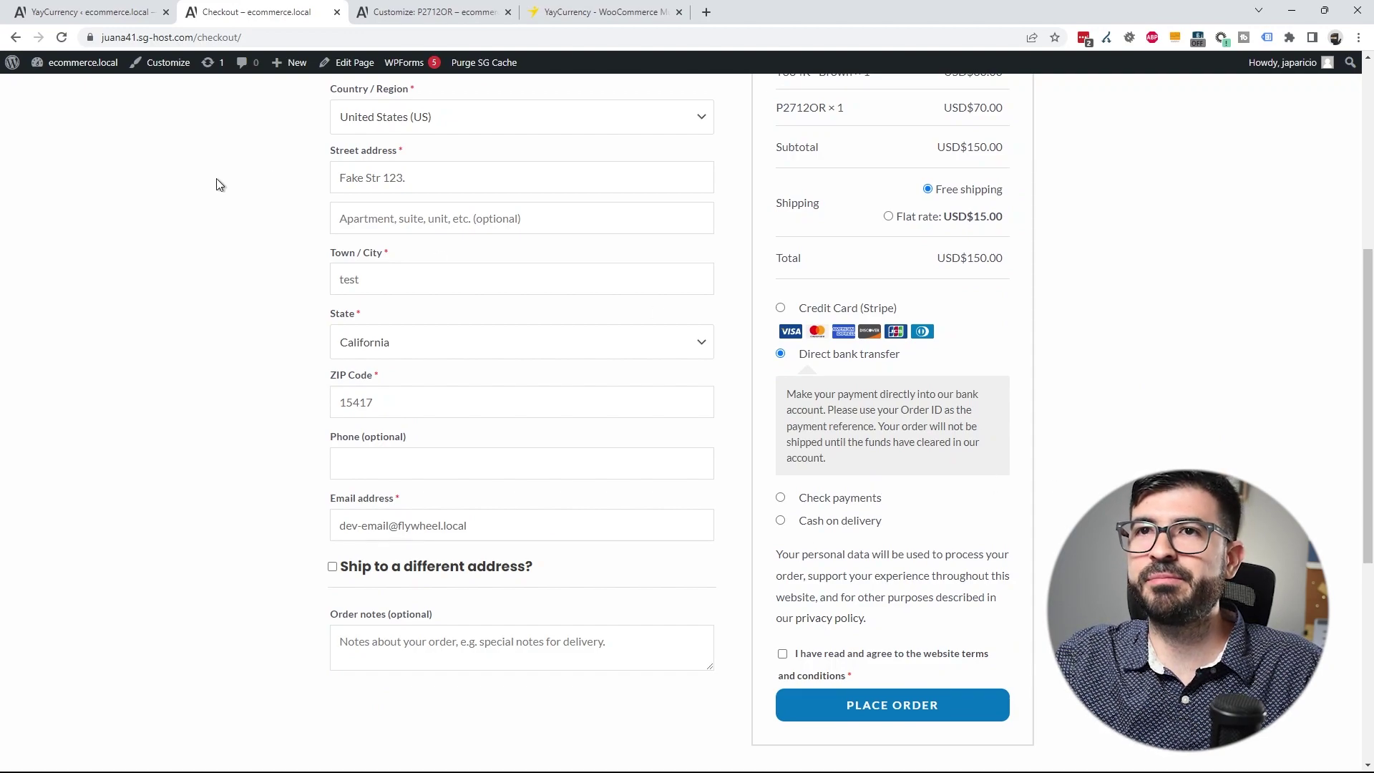
Step: Return to the YayCurrency settings and view the PRO options in the Advanced Settings
left_click(123, 14)
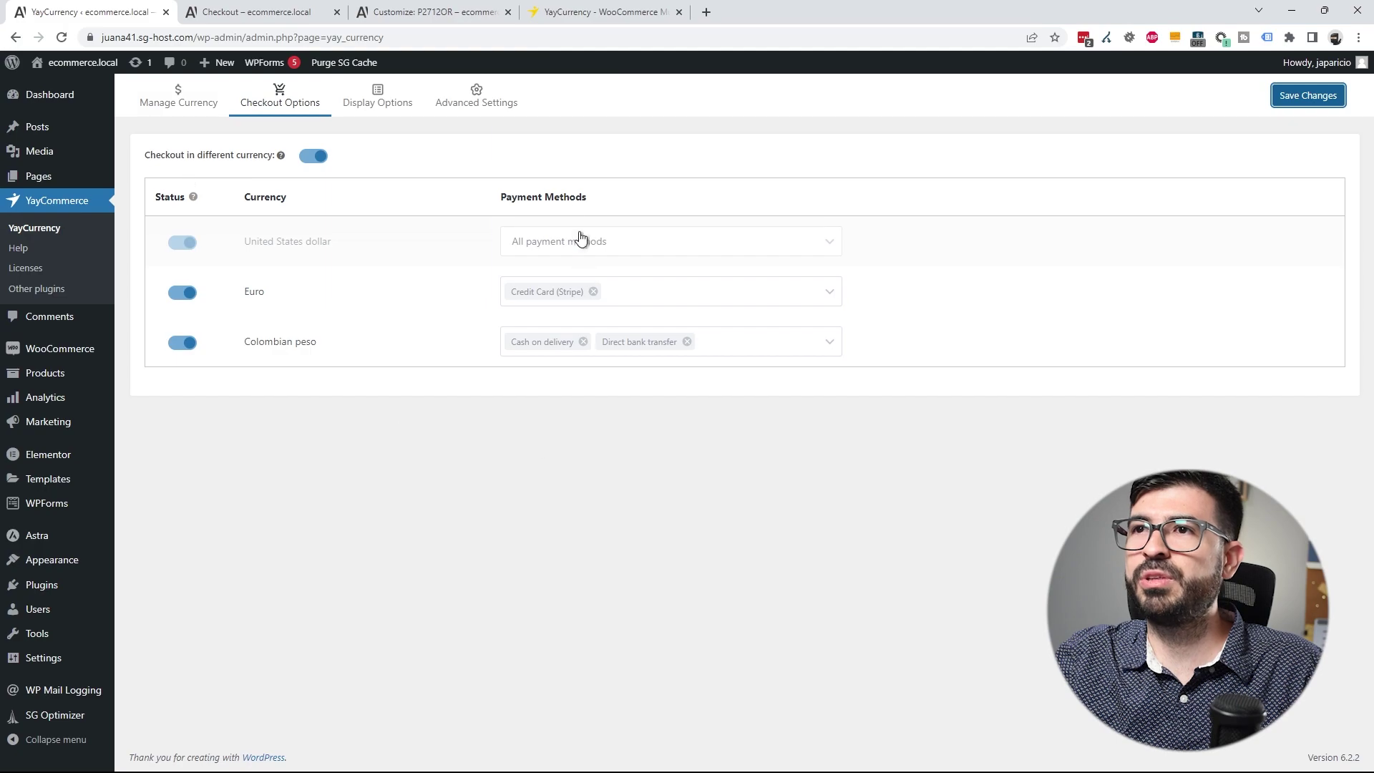
left_click(480, 102)
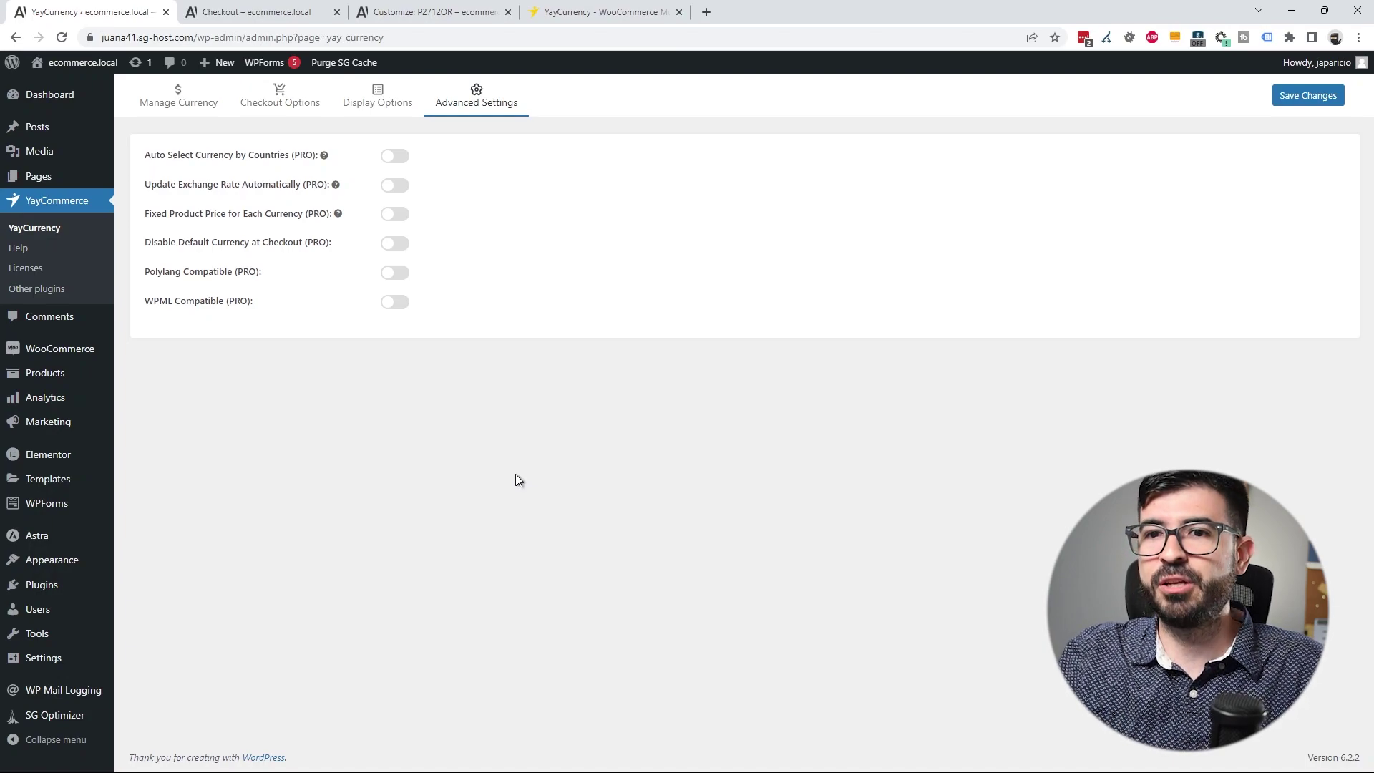
Step: Upload the YayCurrency Pro plugin file as a new WordPress plugin and install it
mouse_move(53, 586)
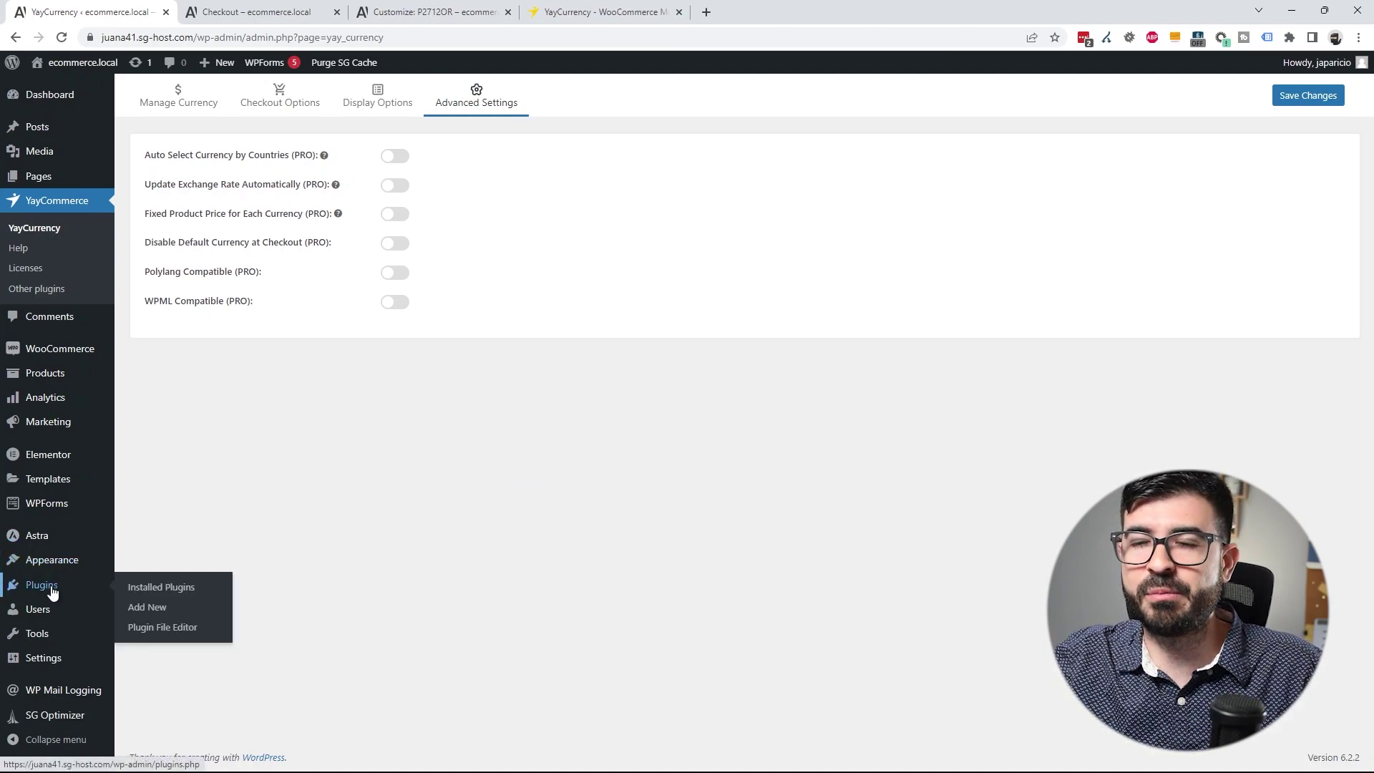
left_click(152, 611)
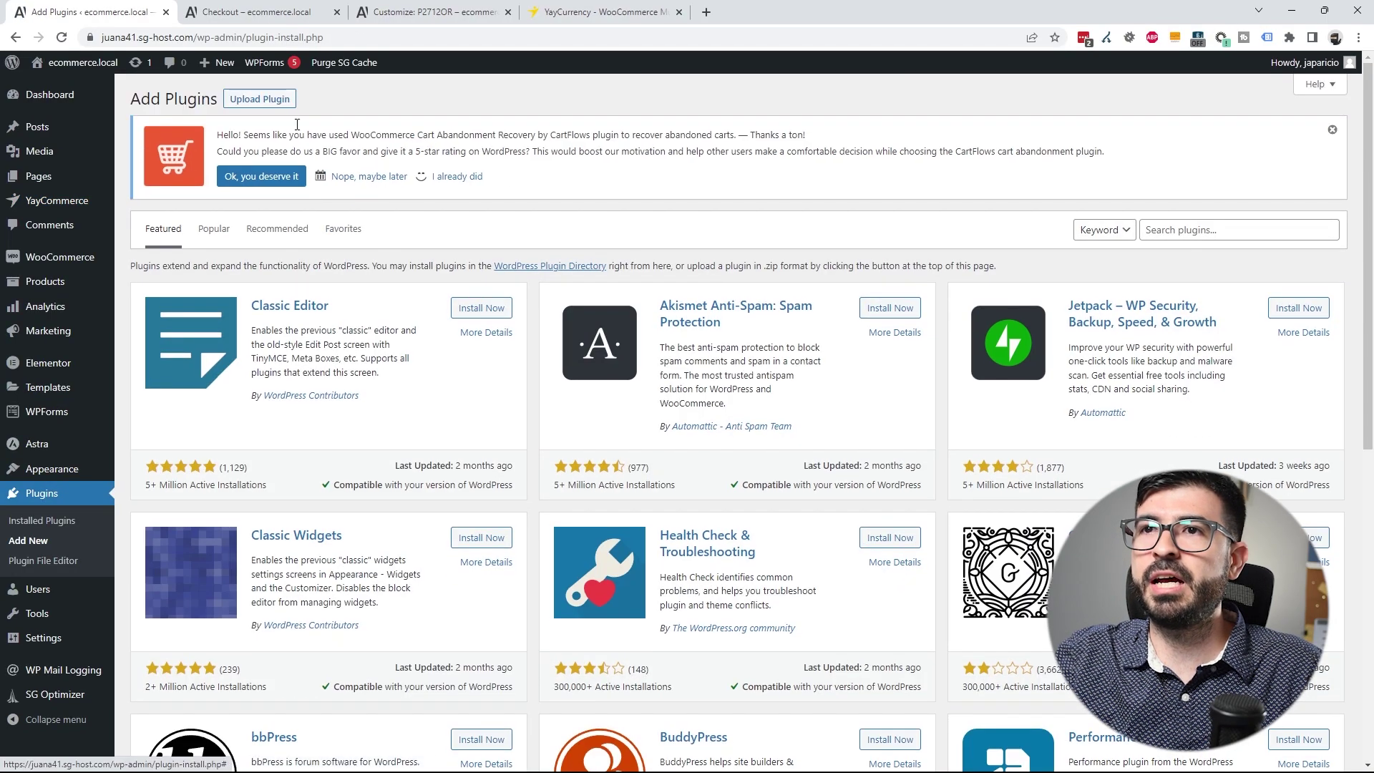
left_click(260, 99)
left_click(663, 329)
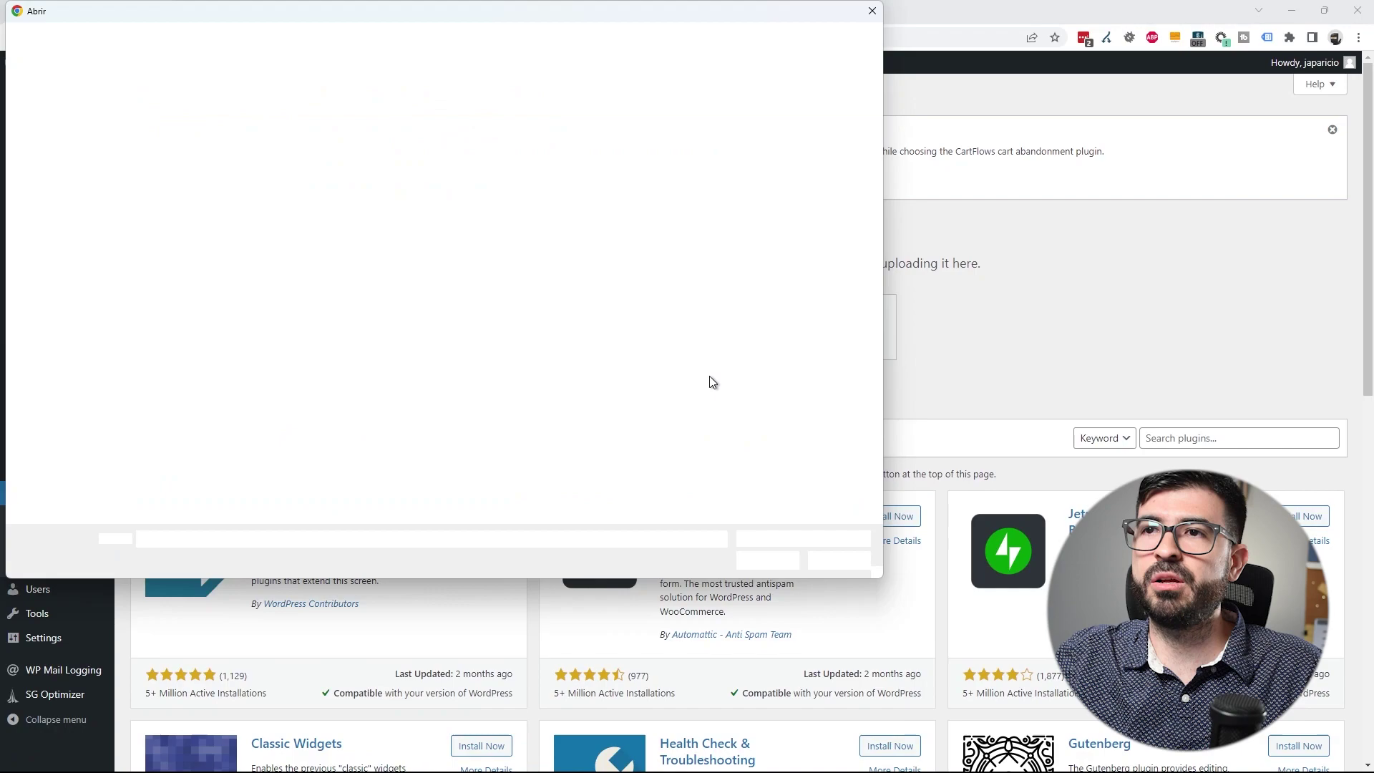
double_click(205, 140)
left_click(844, 327)
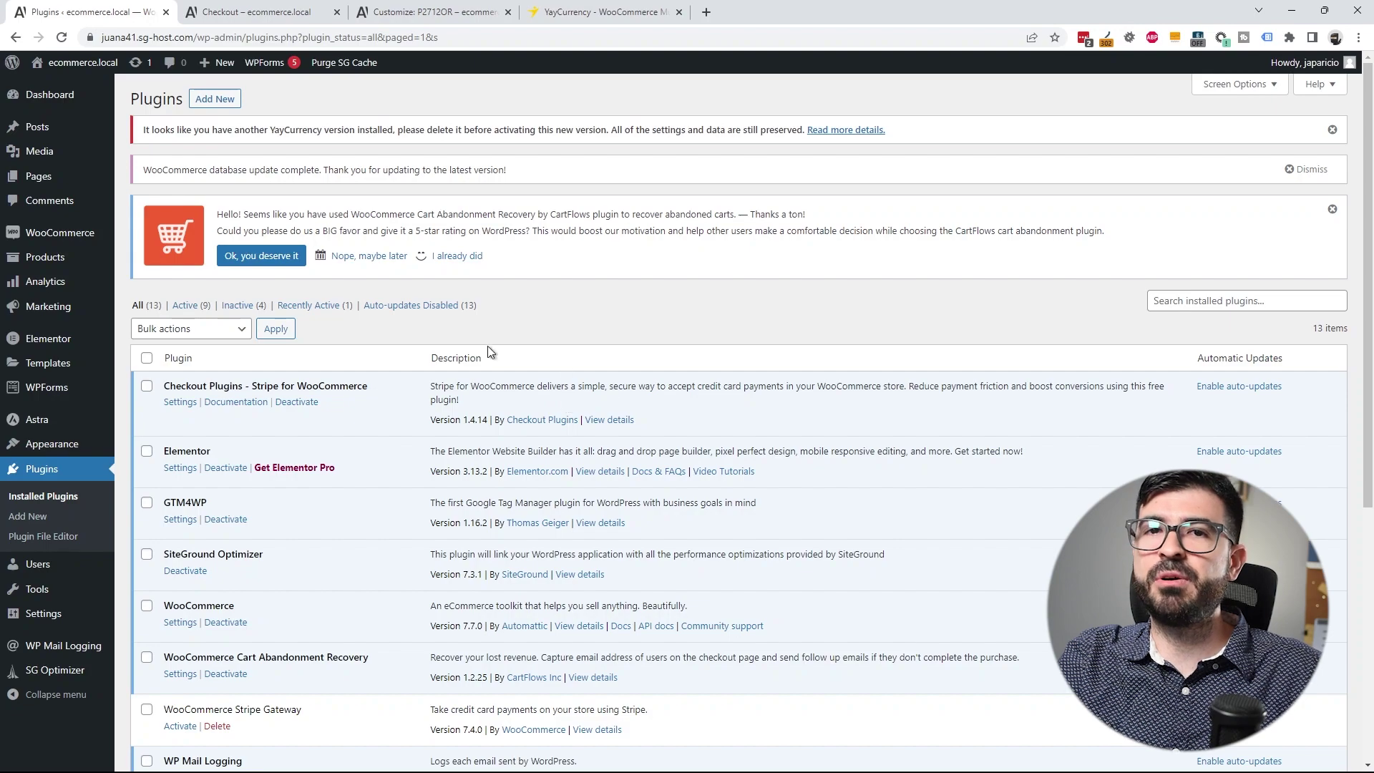
Step: Enable Fixed Product Price for Each Currency in the advanced settings of YayCurrency Pro and save the changes
scroll(658, 440, "down", 6)
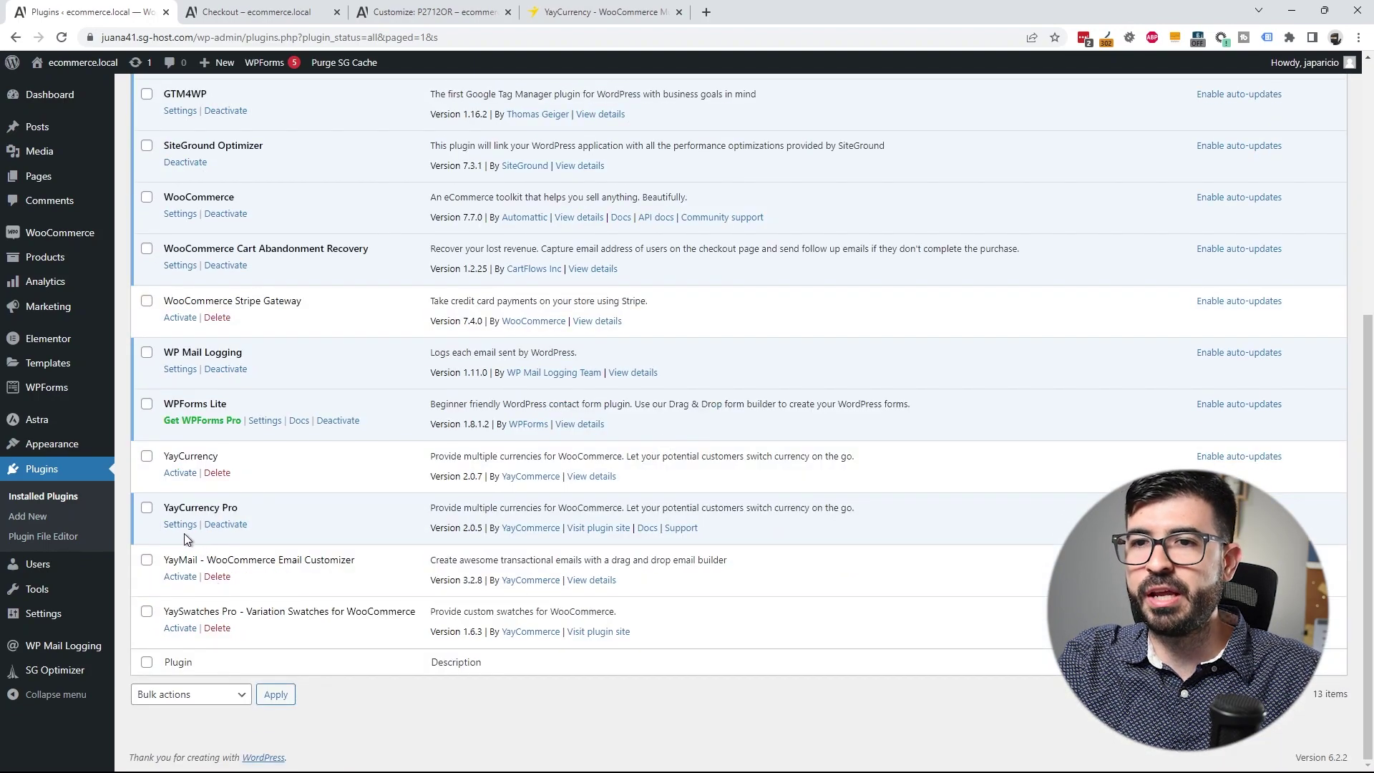
left_click(181, 527)
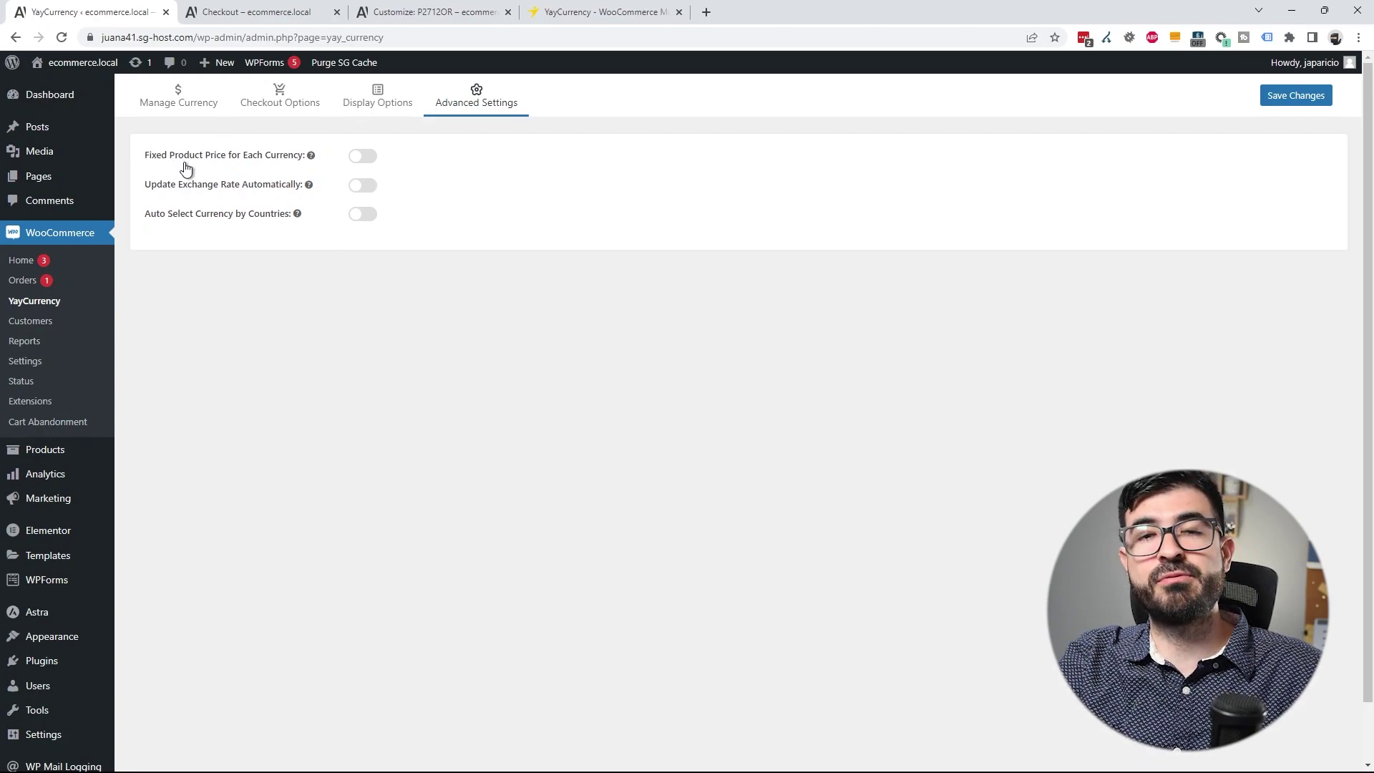
left_click(362, 158)
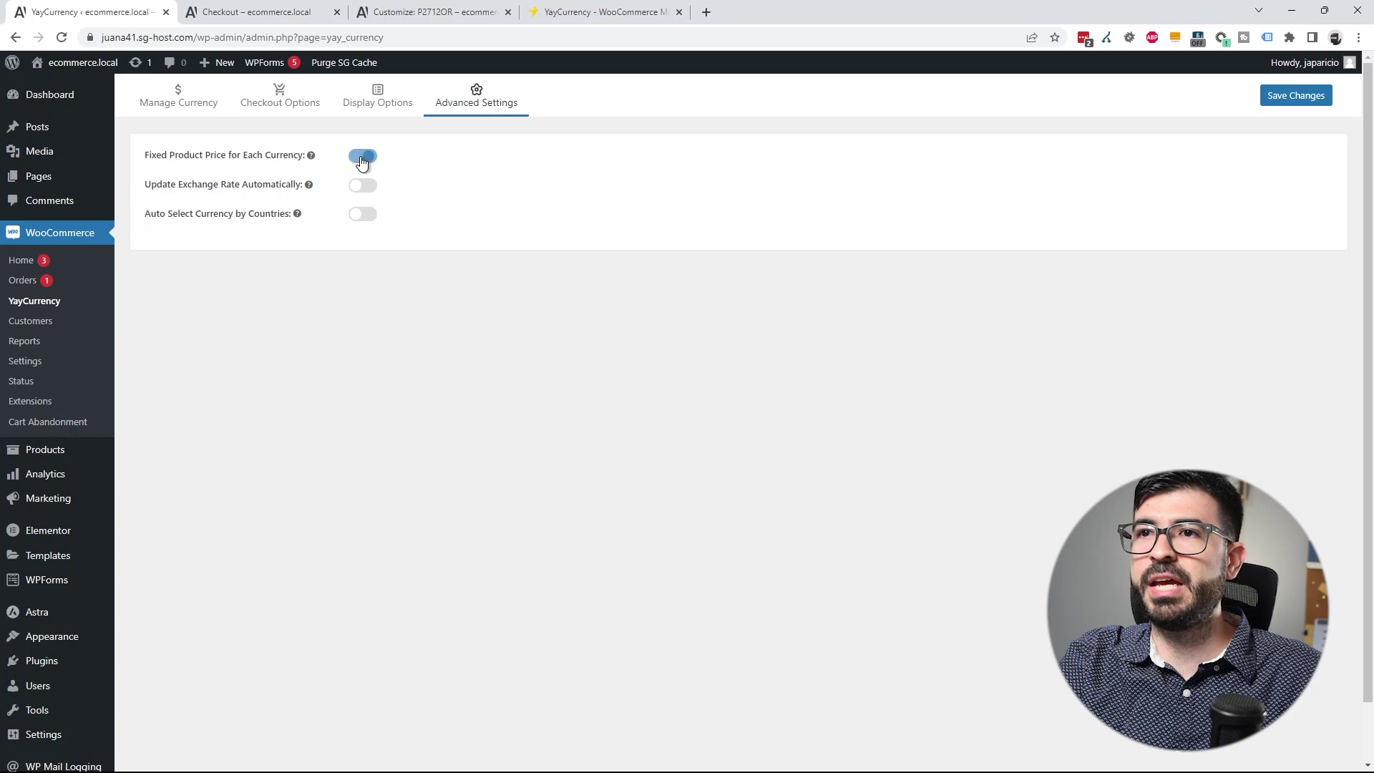
left_click(1286, 102)
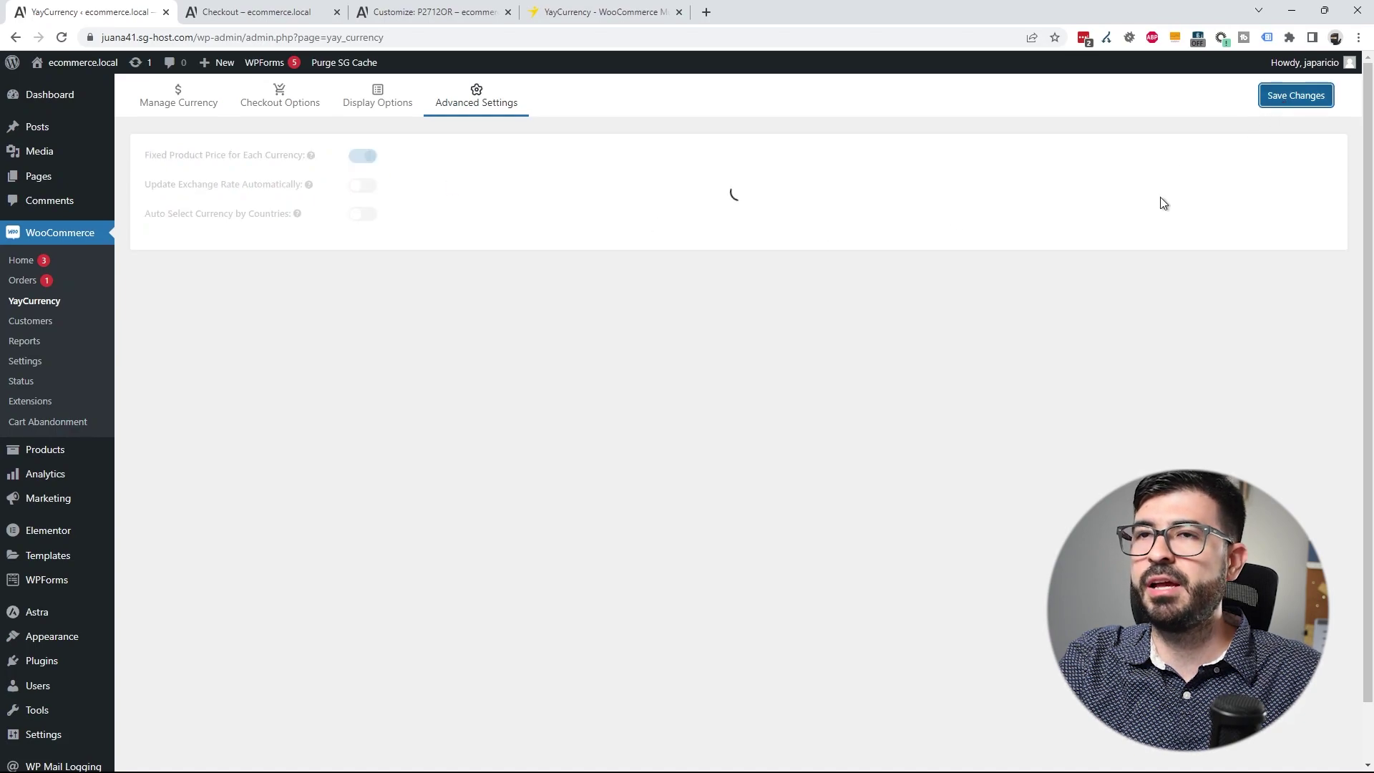
Step: Open the WooCommerce product list in a new browser tab and open product P2712OR for editing
left_click(61, 451, "ctrl")
left_click(244, 12)
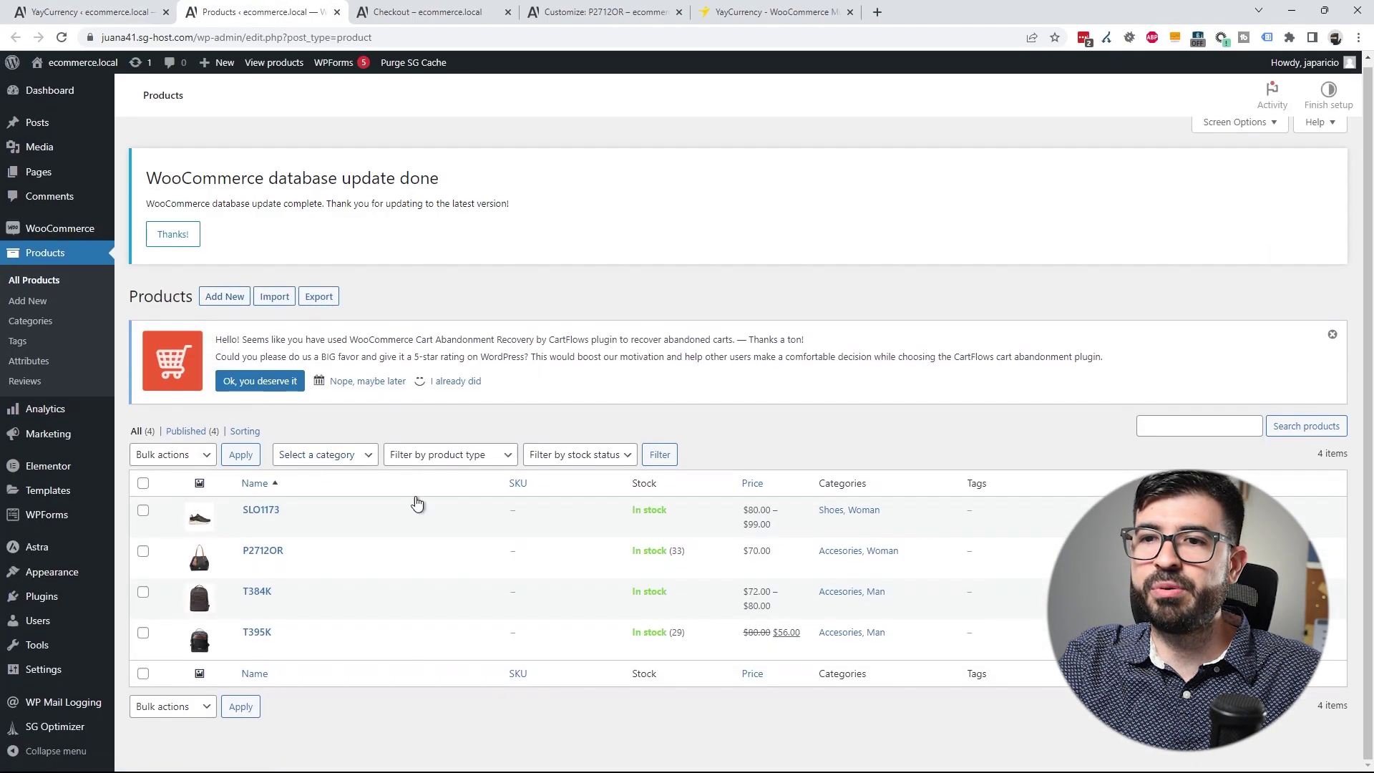
left_click(276, 555)
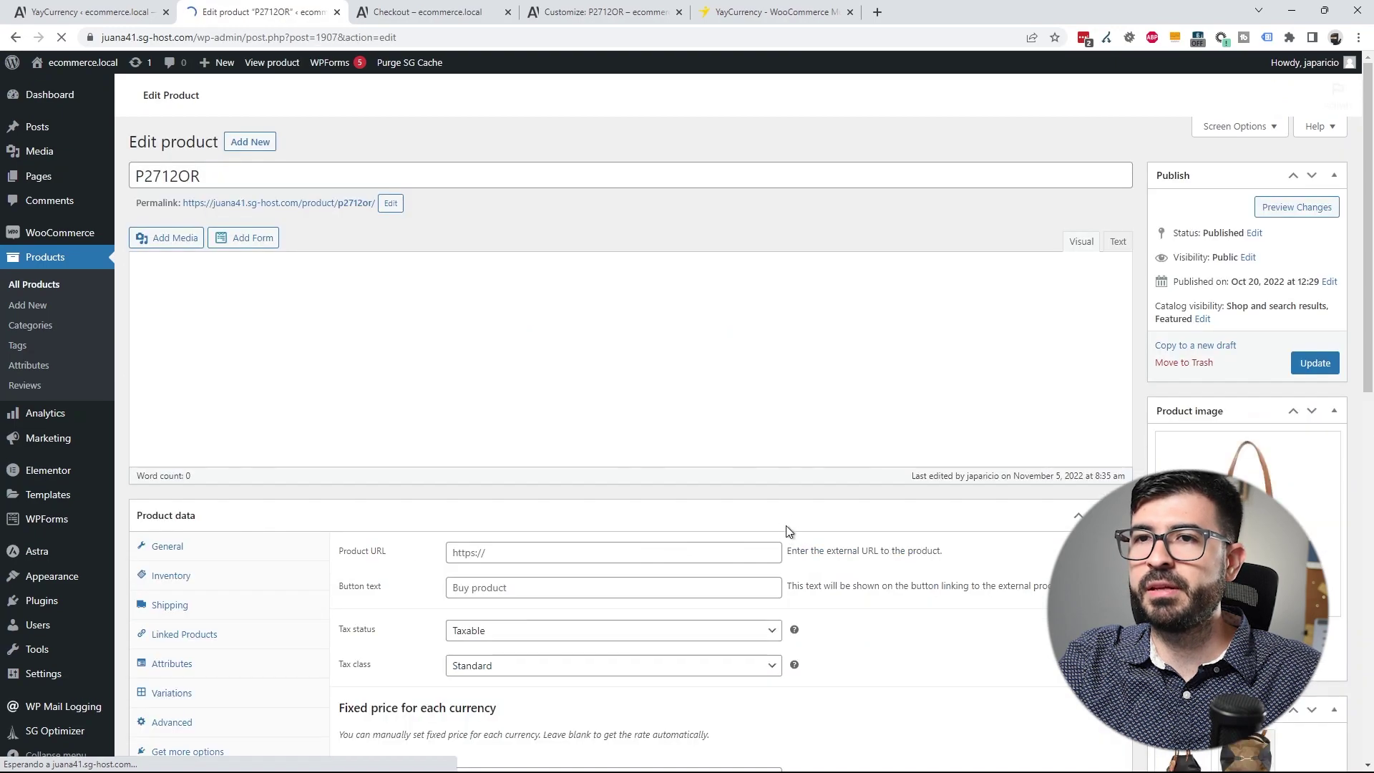
Step: Set the product's fixed regular price to 65 for EUR and 250000 for COP, and update the product
scroll(847, 446, "down", 8)
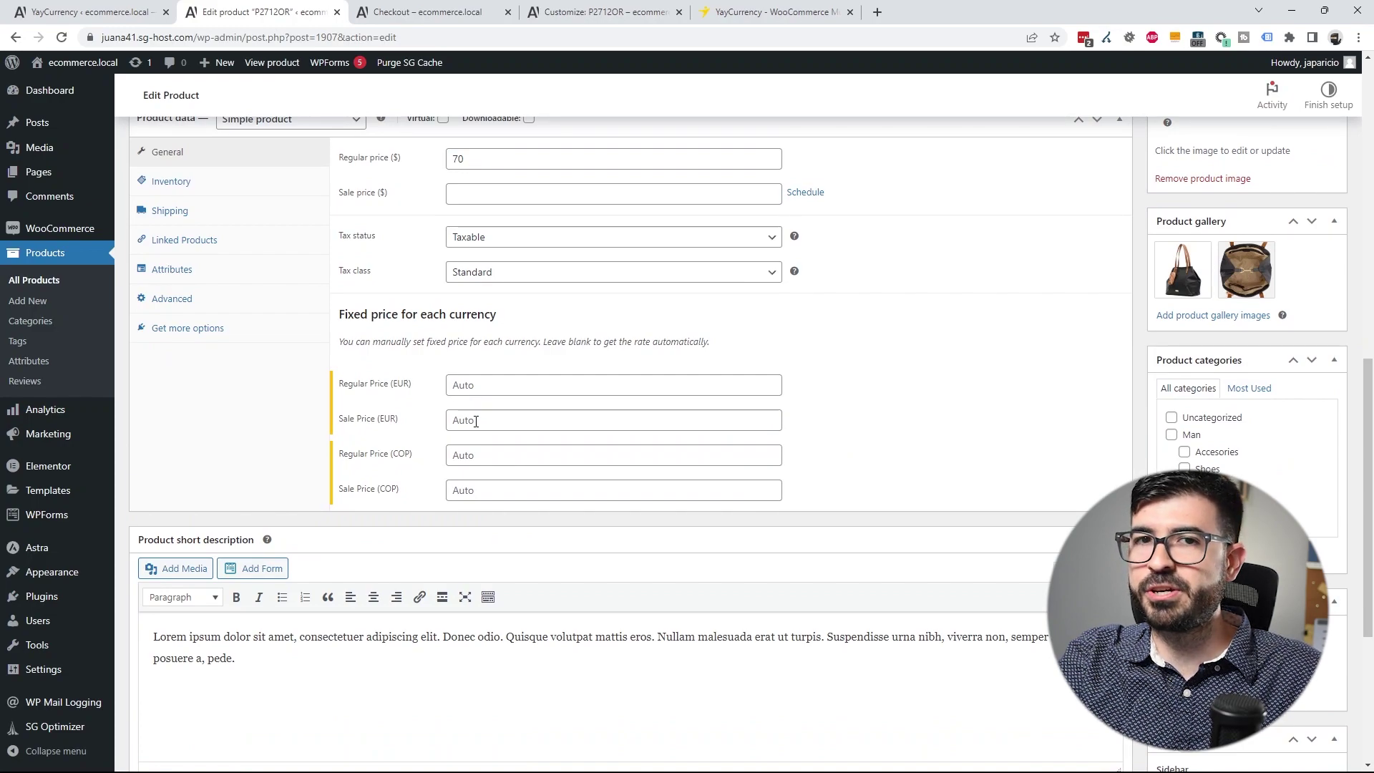
scroll(478, 420, "up", 1)
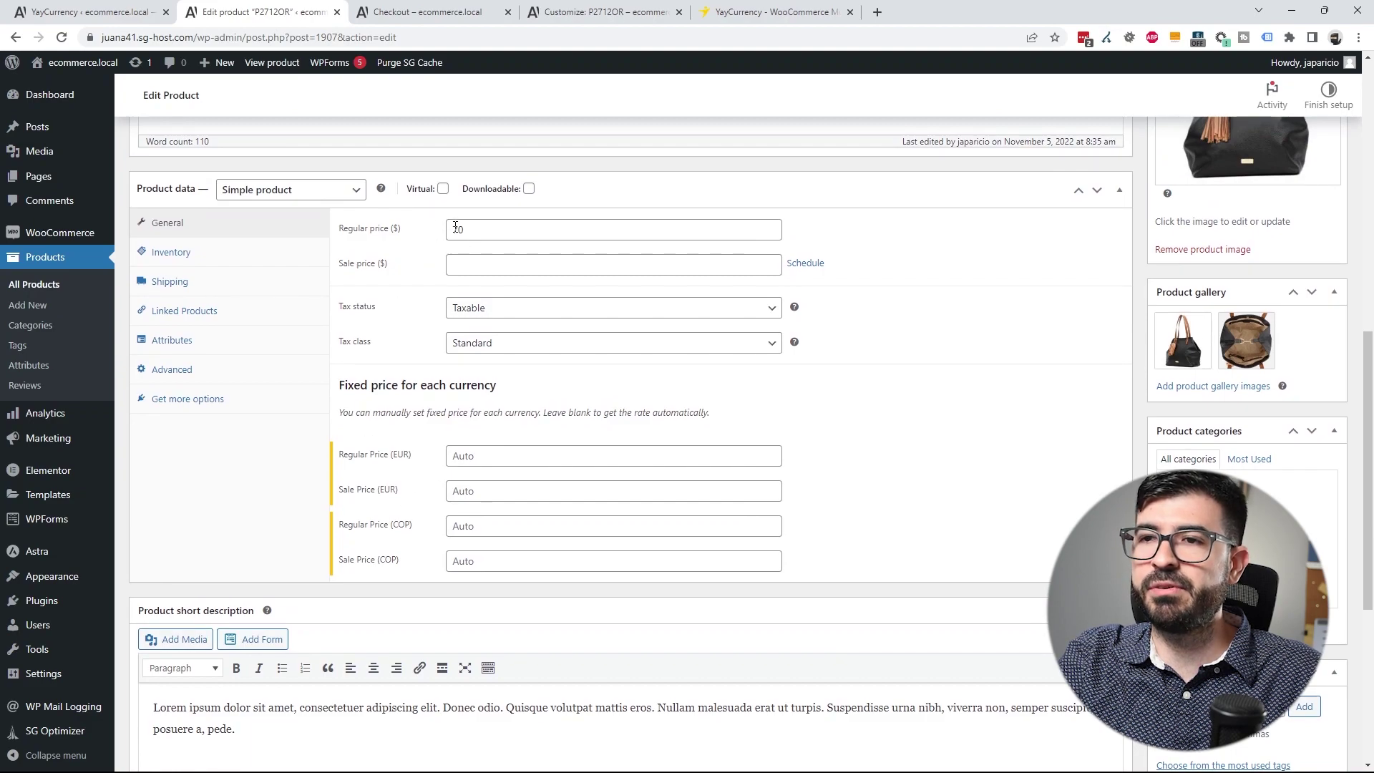
left_click(485, 460)
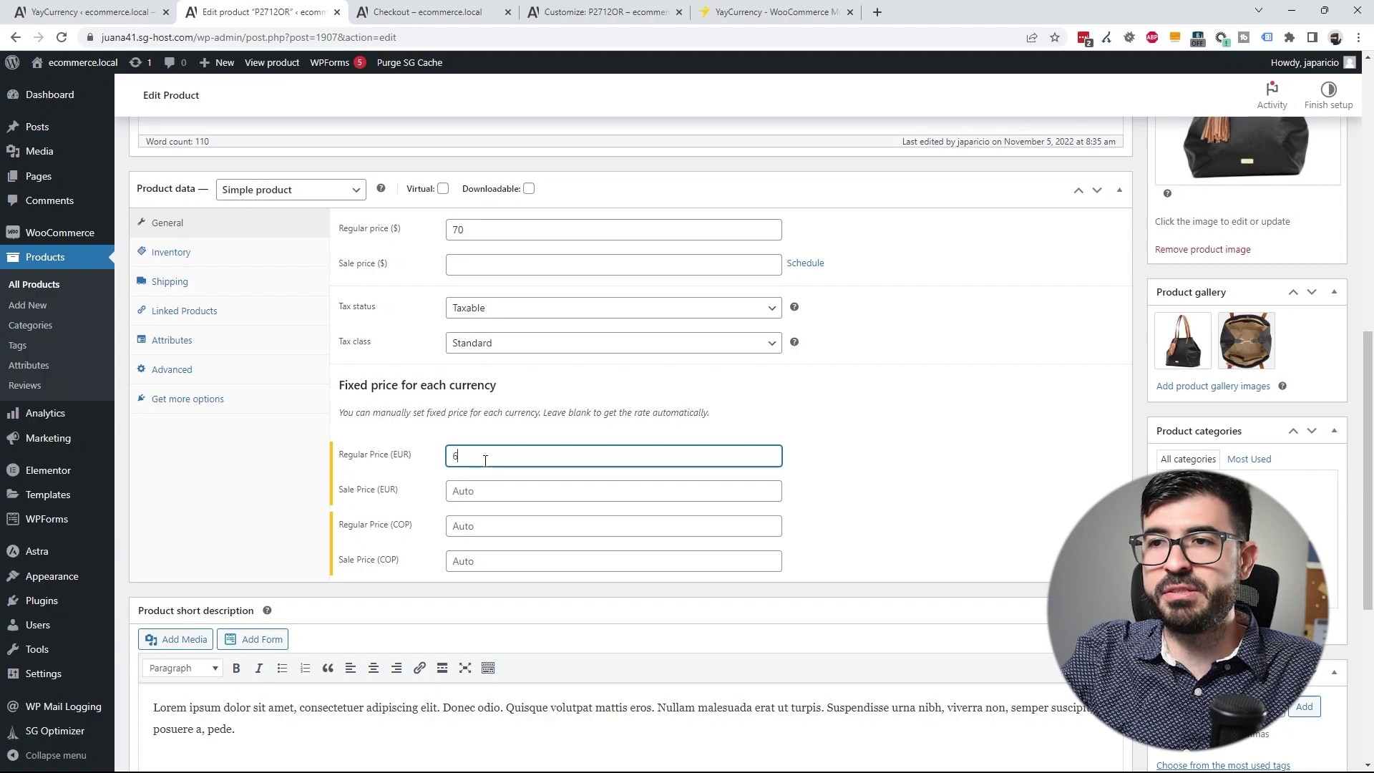
left_click(462, 527)
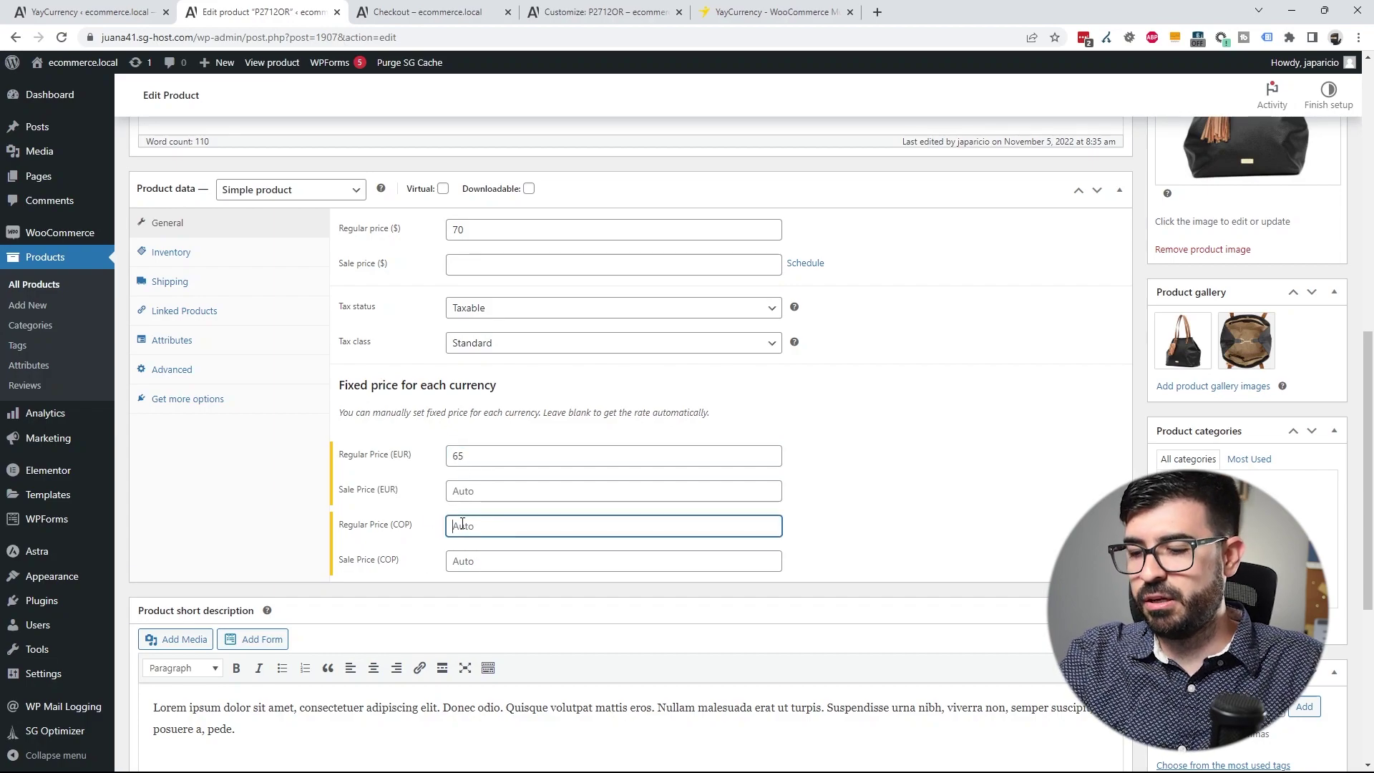
type("25")
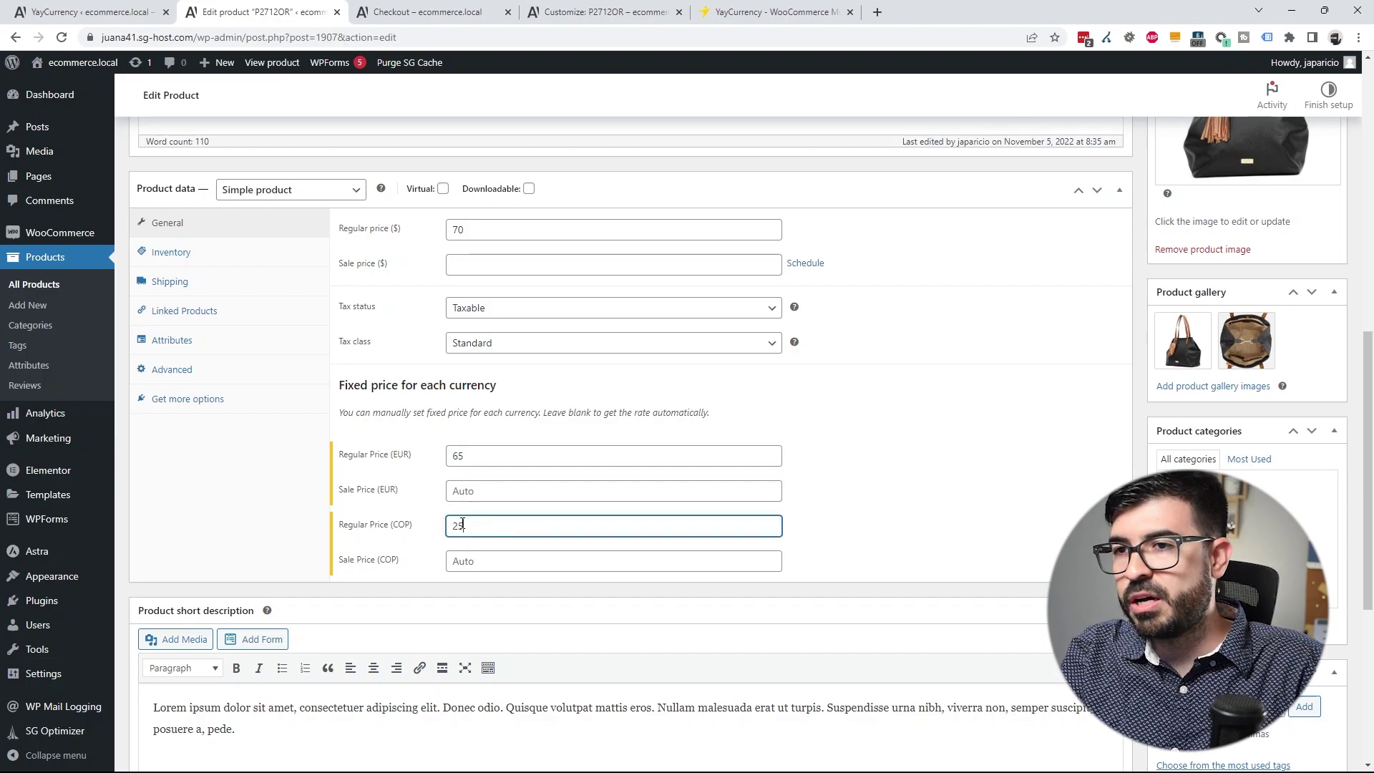
type("00")
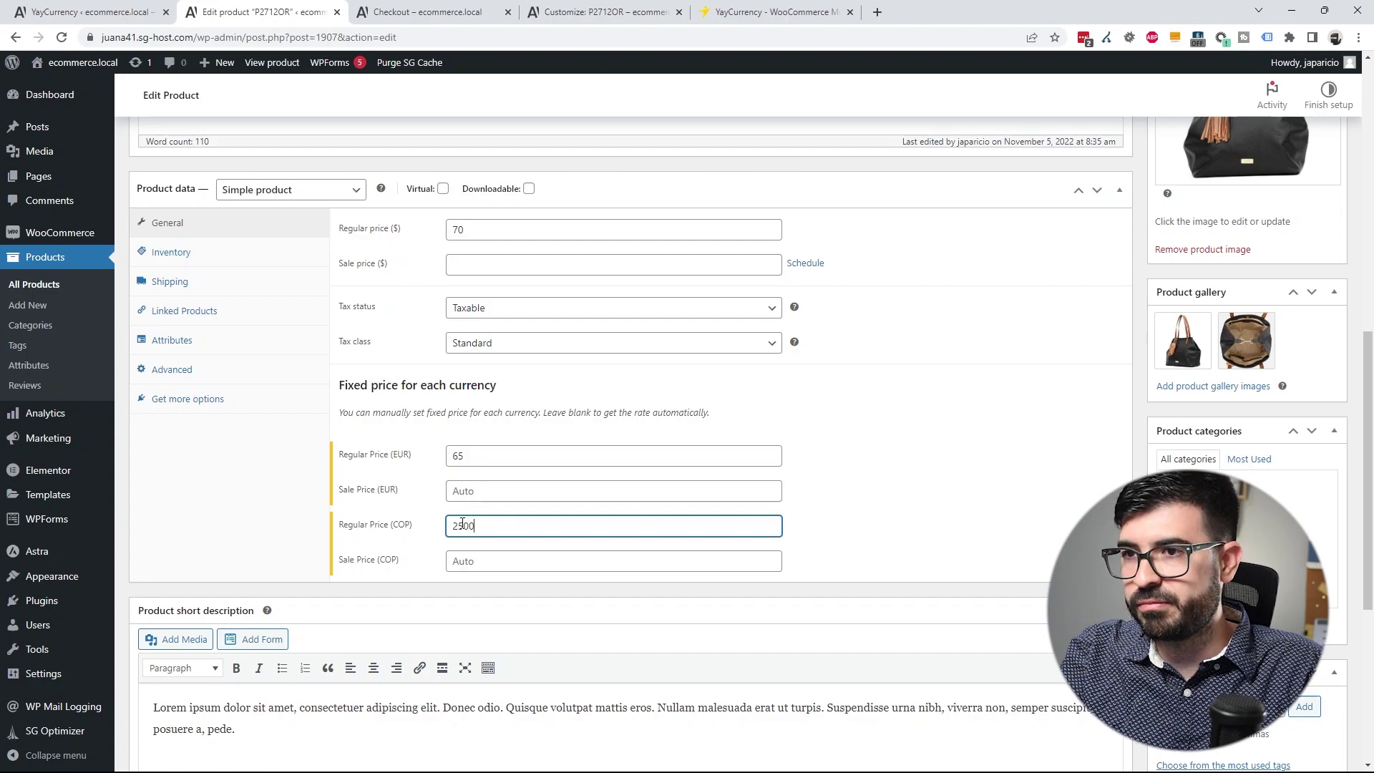
type("00")
scroll(462, 524, "up", 5)
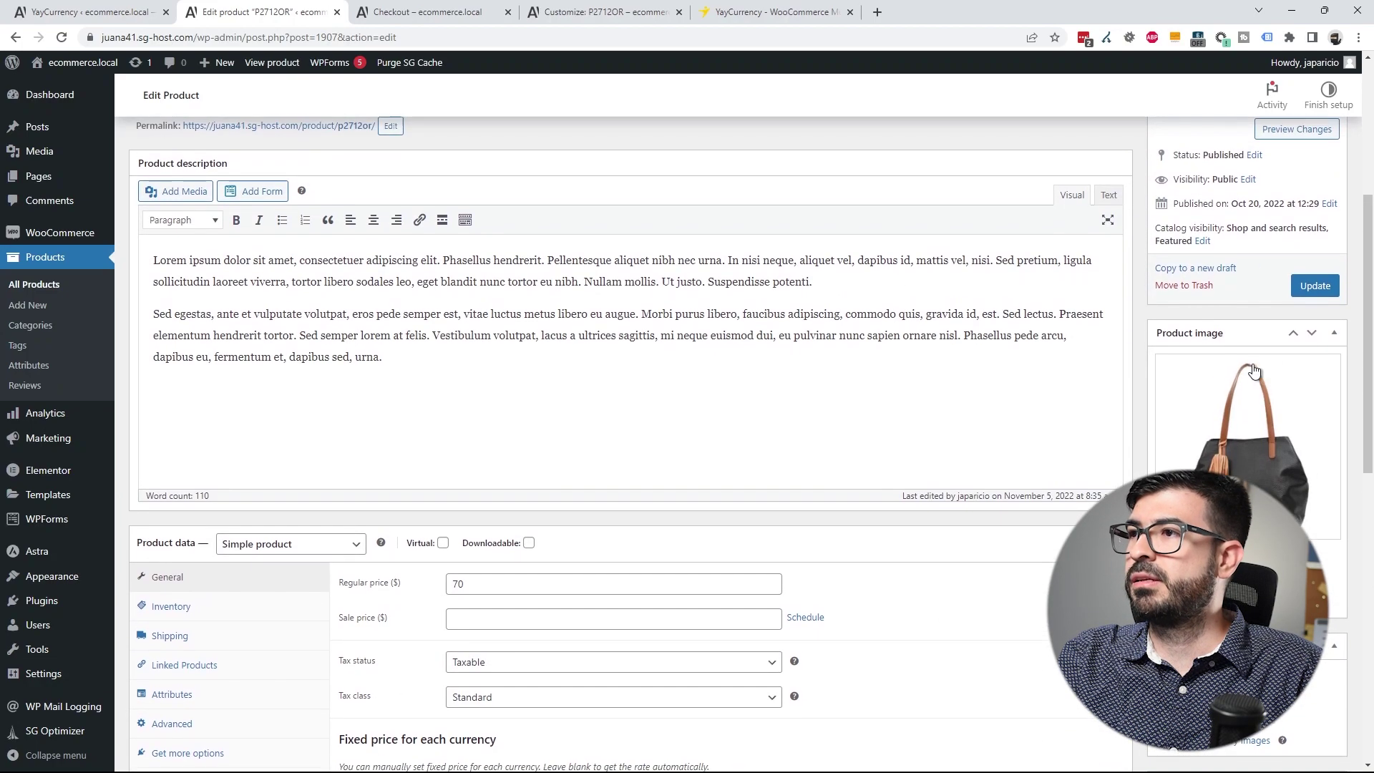
left_click(1315, 290)
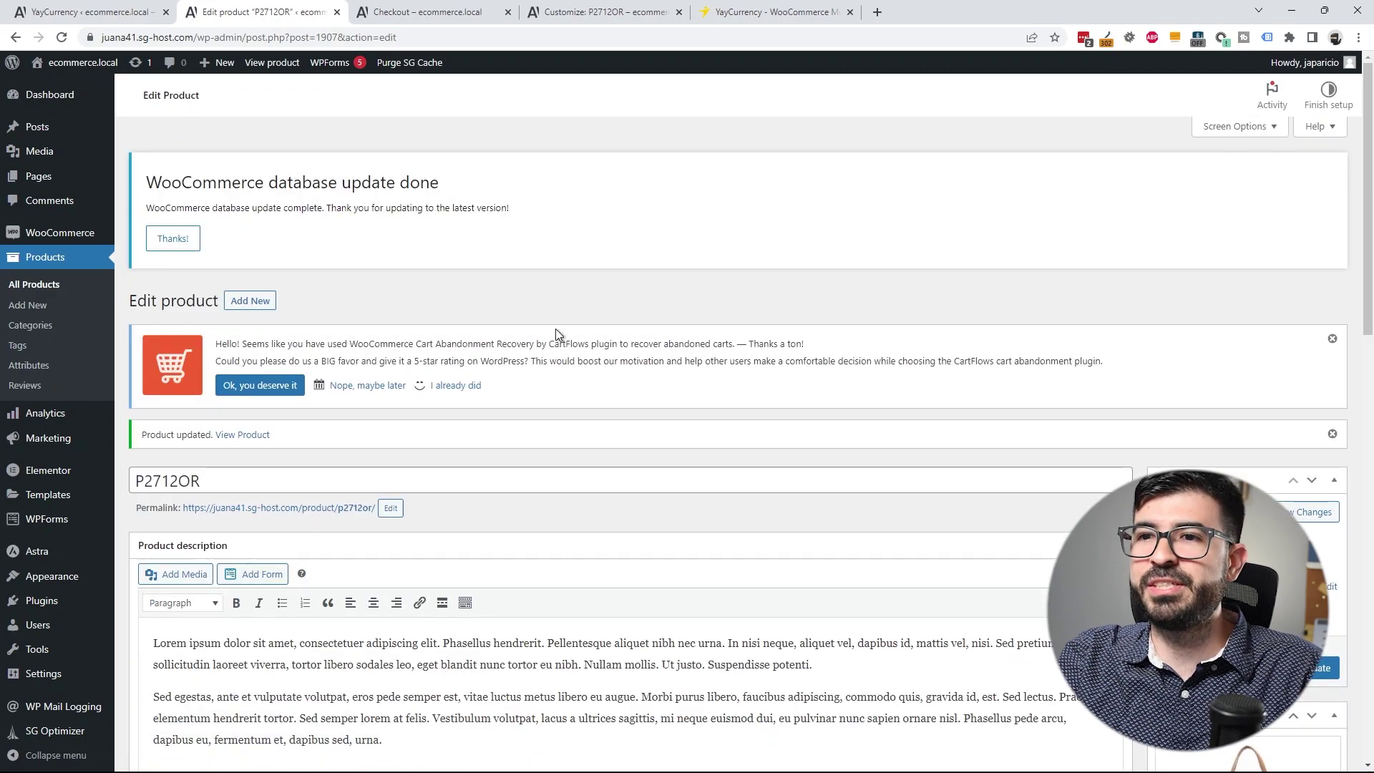
Step: Open the P2712OR product page in a new browser tab and switch its currency to Euro to check the price
left_click(319, 510)
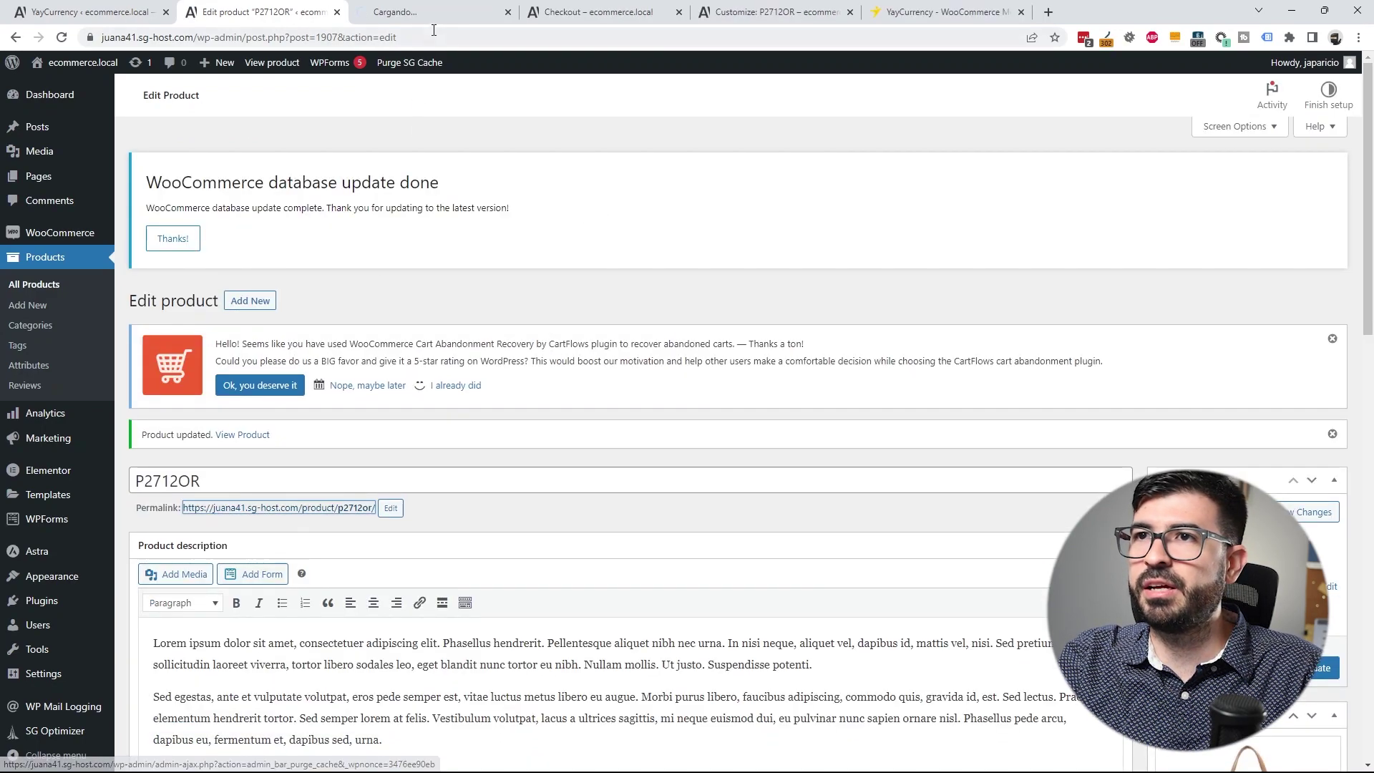
left_click(431, 19)
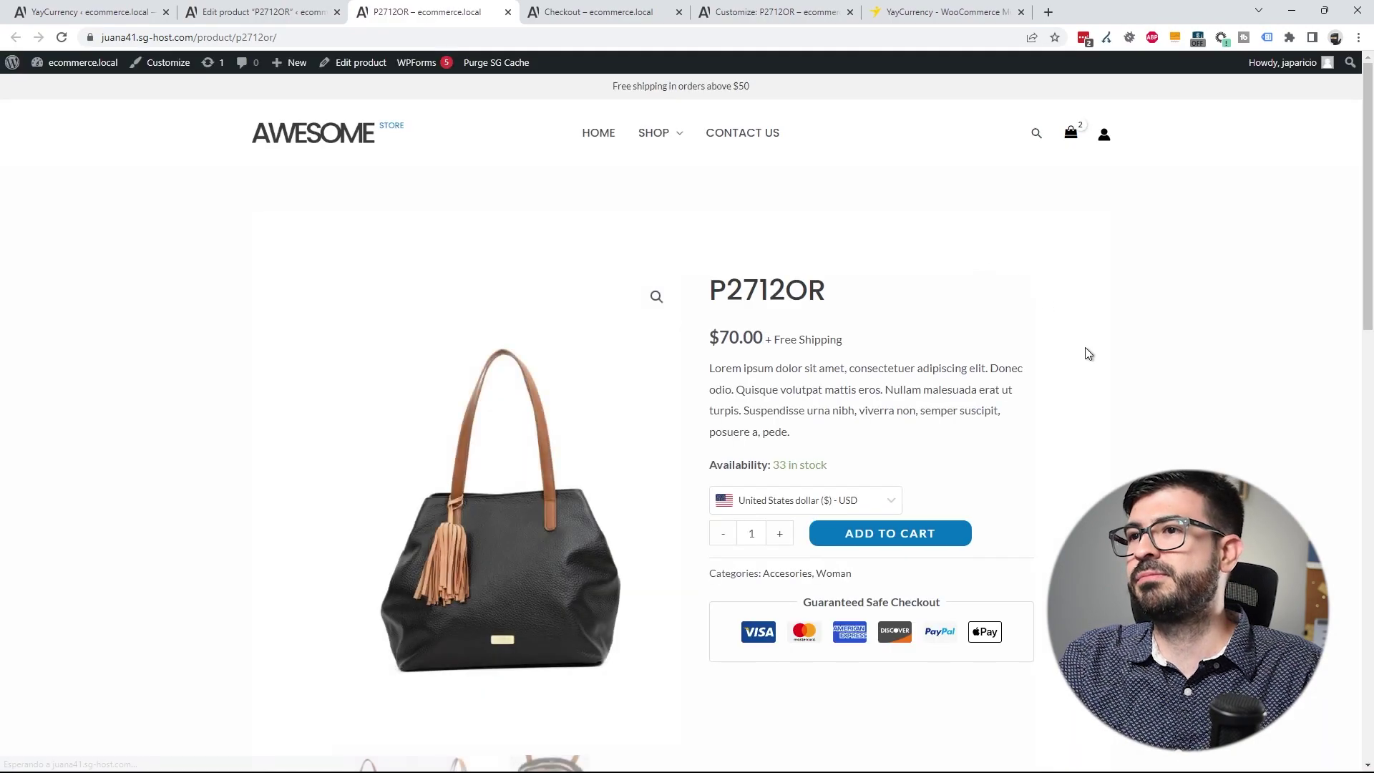
left_click(854, 504)
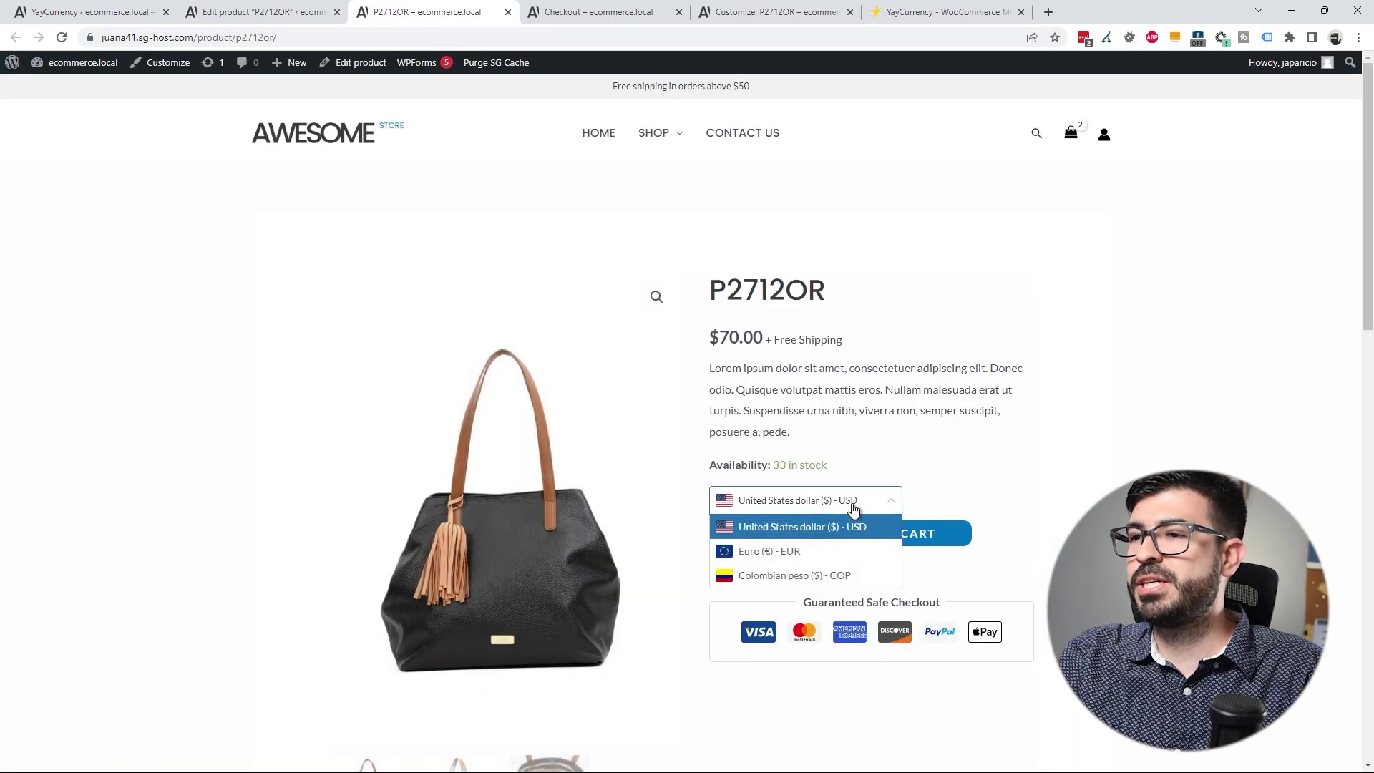
left_click(797, 551)
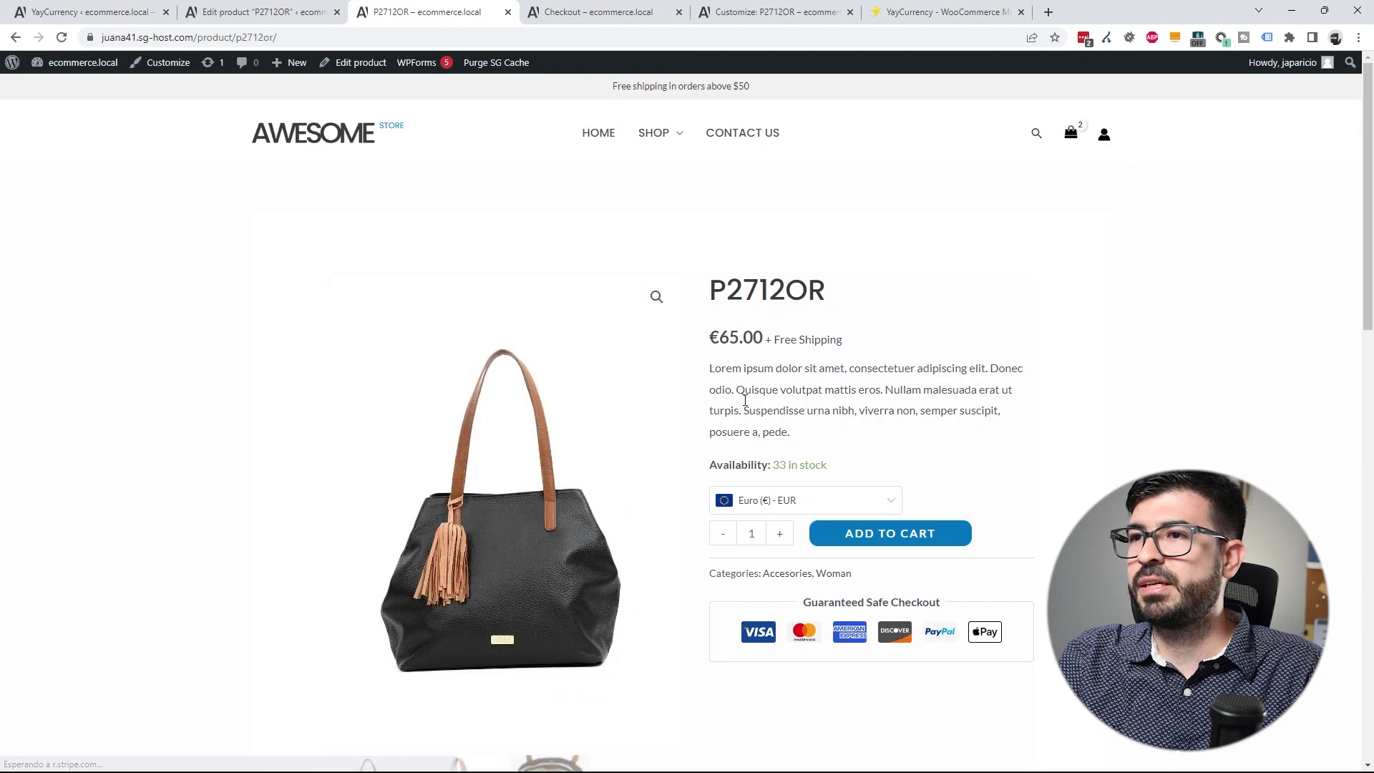
Step: Review the fixed currency prices in the product editor, and switch the P2712OR product page to Colombian peso
key("ctrl+shift+Tab")
scroll(482, 391, "down", 10)
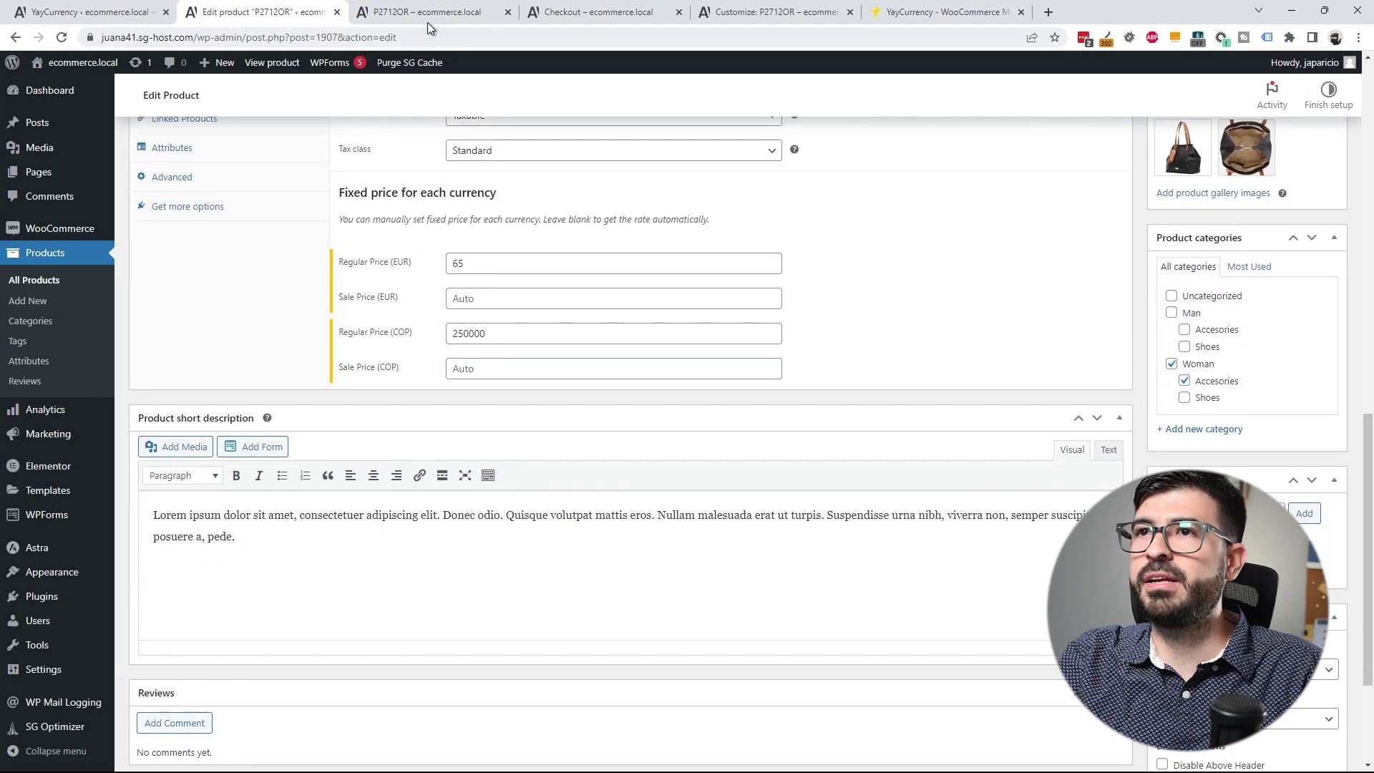
key("ctrl+Tab")
left_click(771, 510)
left_click(780, 575)
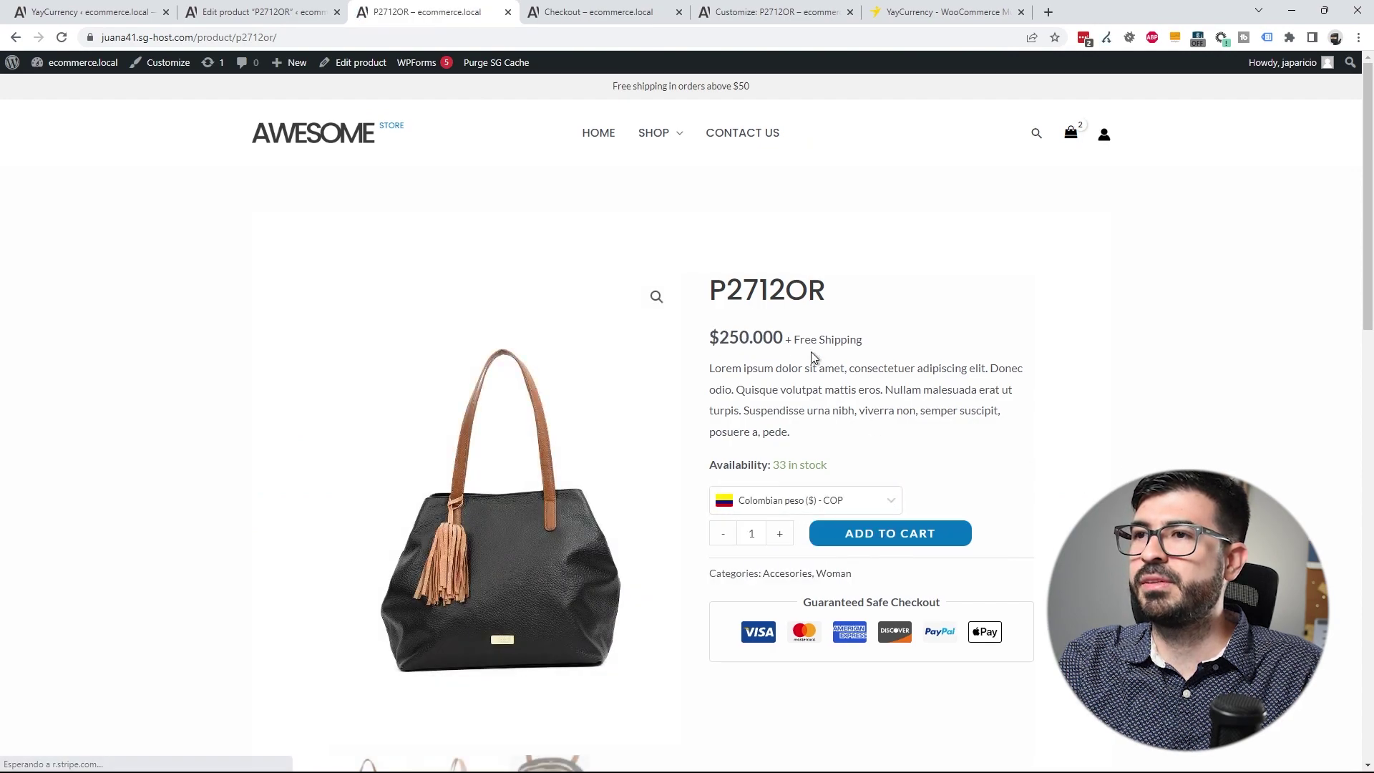
Step: Return to the YayCurrency advanced settings and enable Update Exchange Rate Automatically
left_click(93, 12)
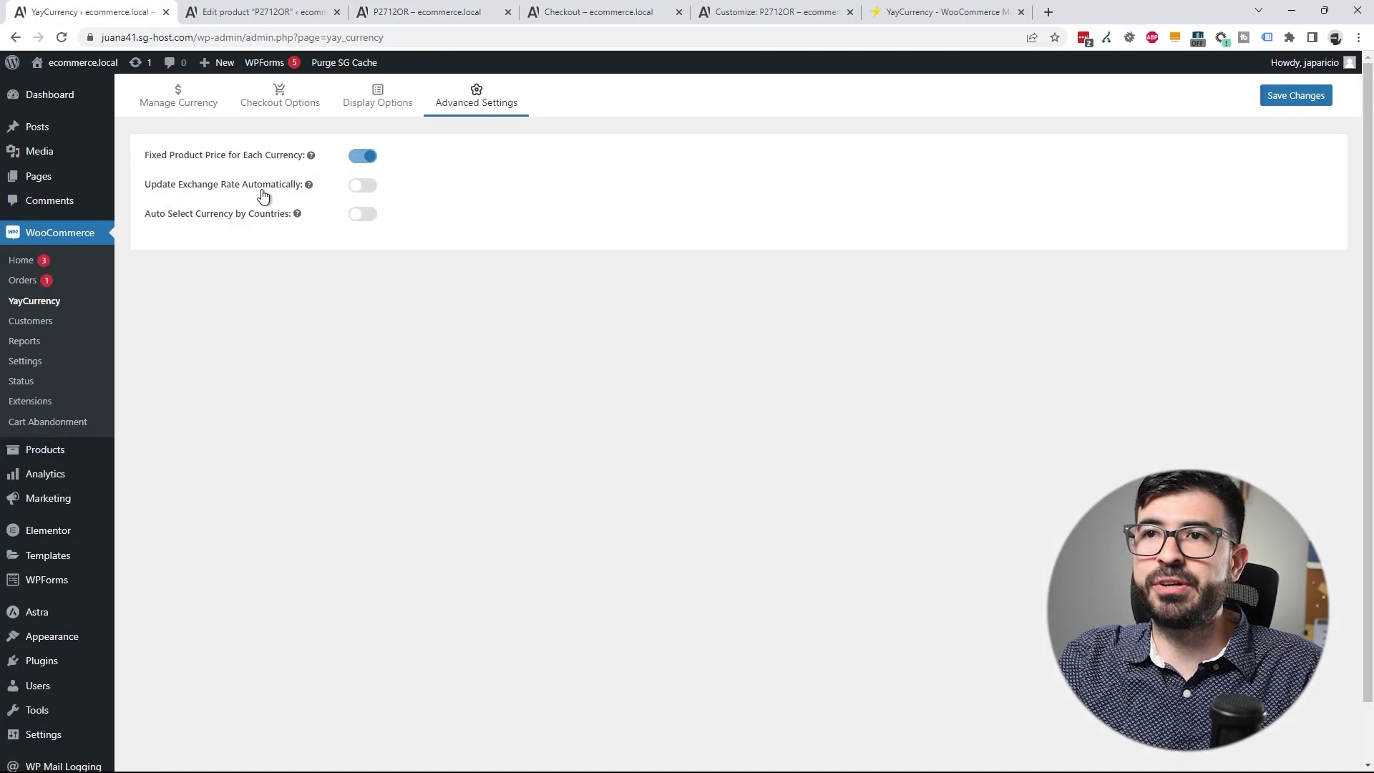
left_click(359, 187)
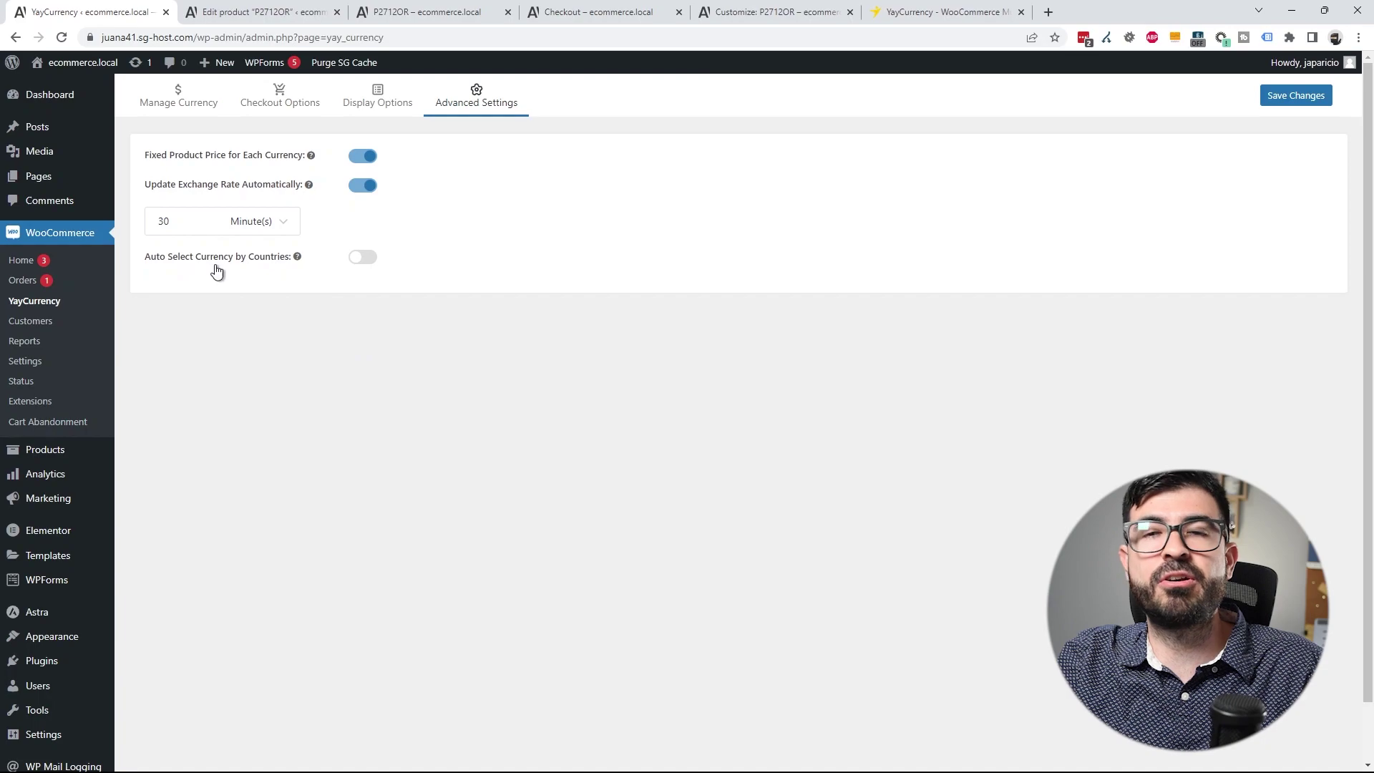
Step: Enable Auto Select Currency by Countries and try to assign Spain to the Euro
left_click(358, 262)
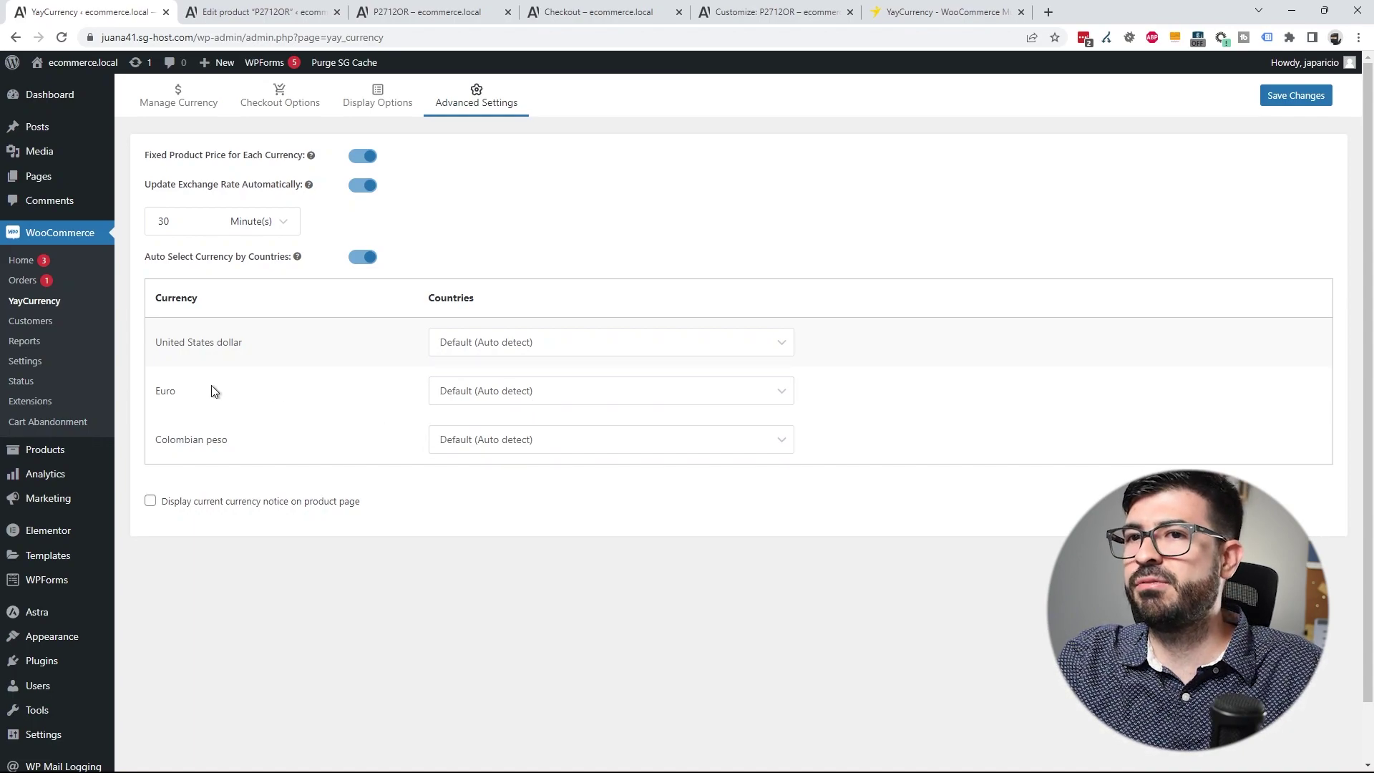
left_click(479, 399)
type("spain")
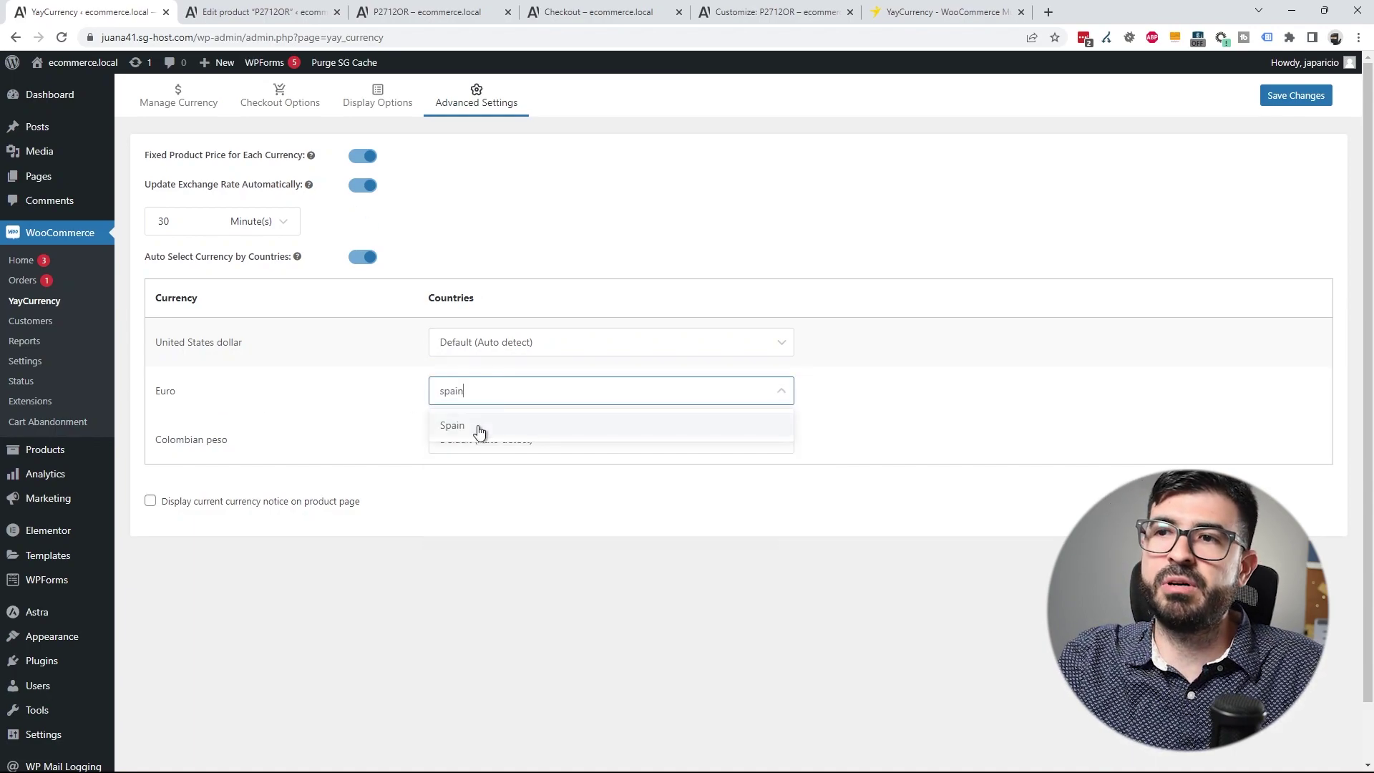
left_click(477, 427)
left_click(520, 397)
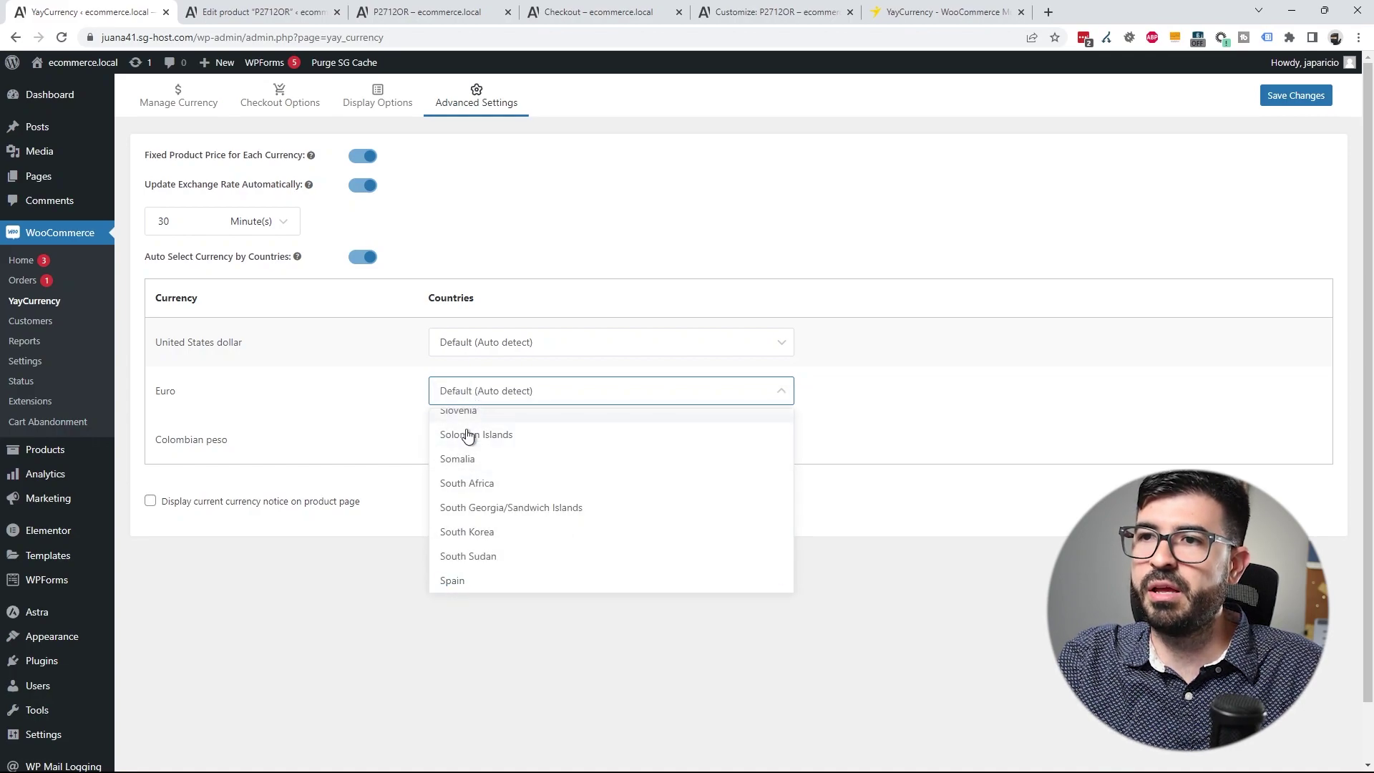
left_click(985, 628)
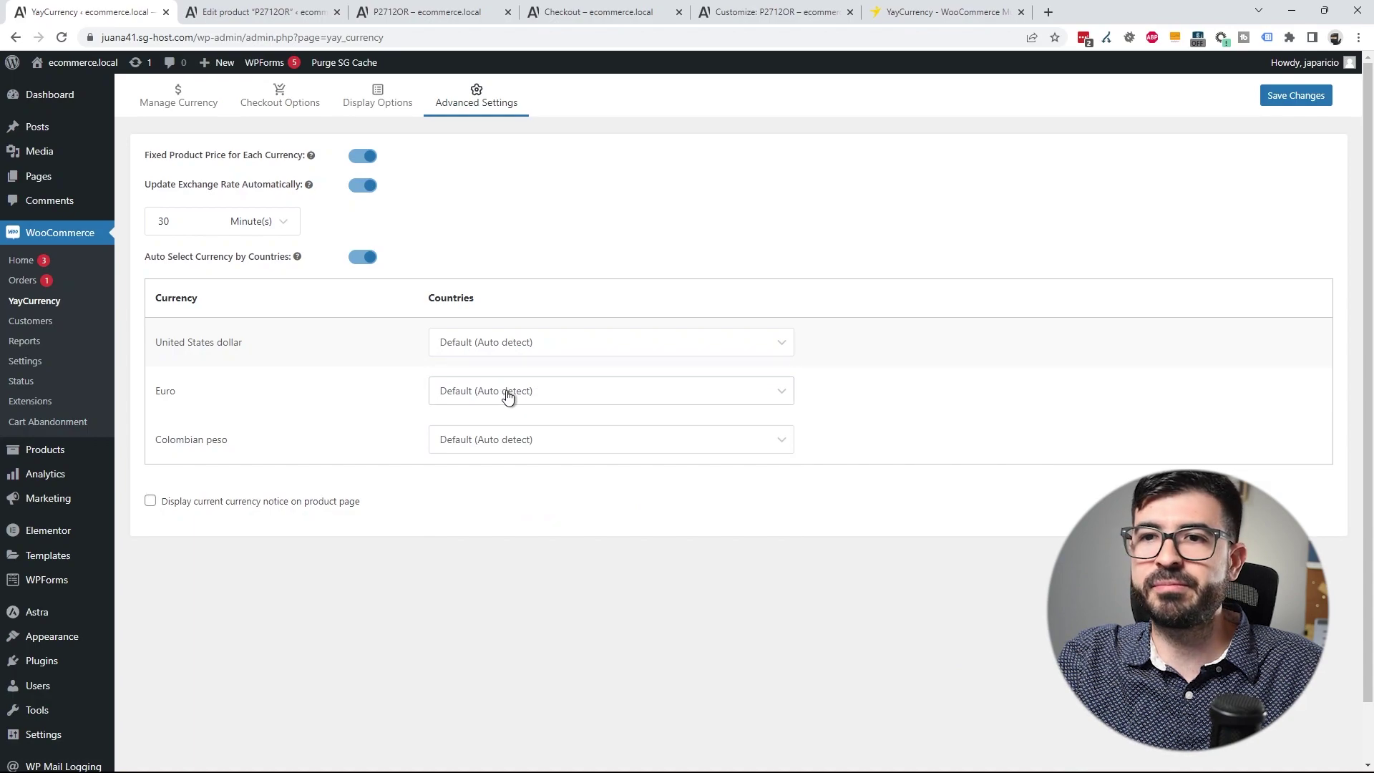
Step: Try out the current currency notice for the product page, view its message text, and disable the notice again
left_click(150, 502)
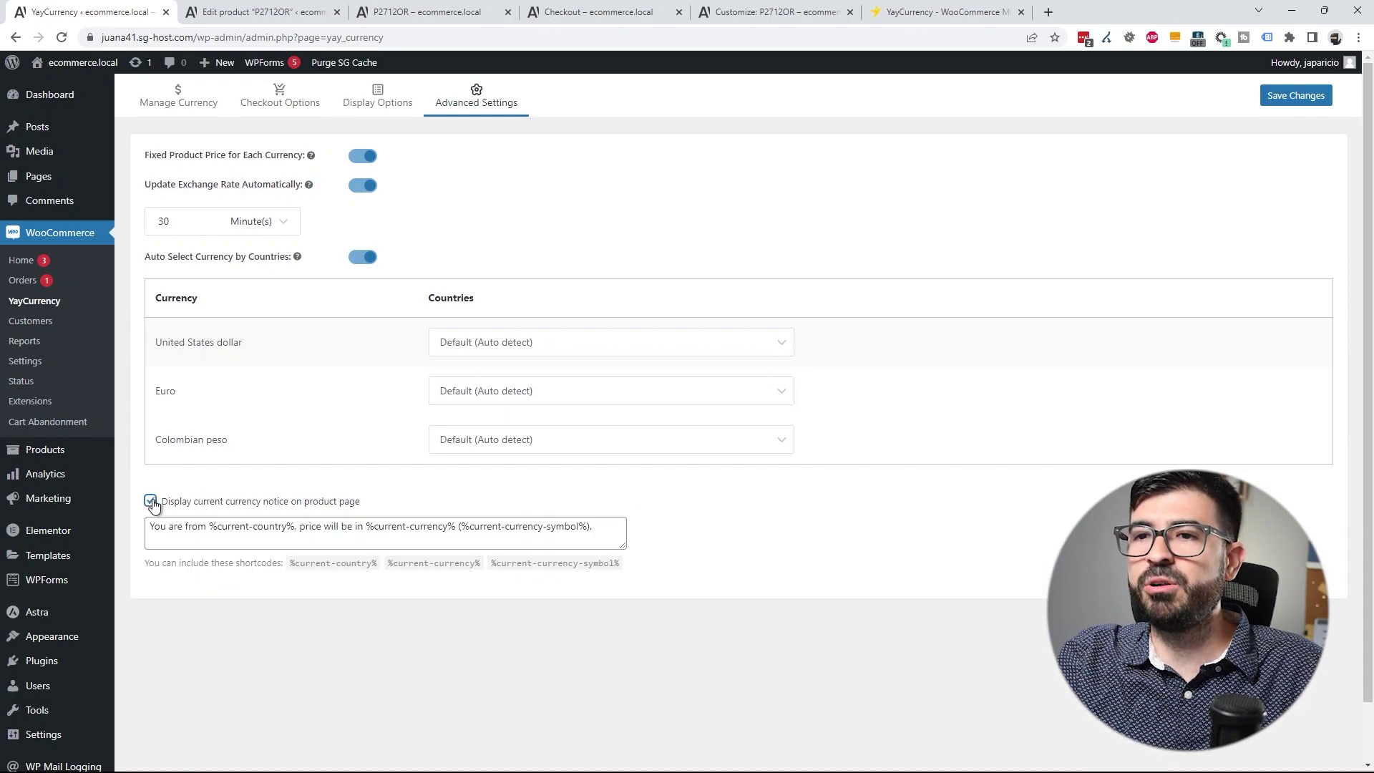
left_click(289, 530)
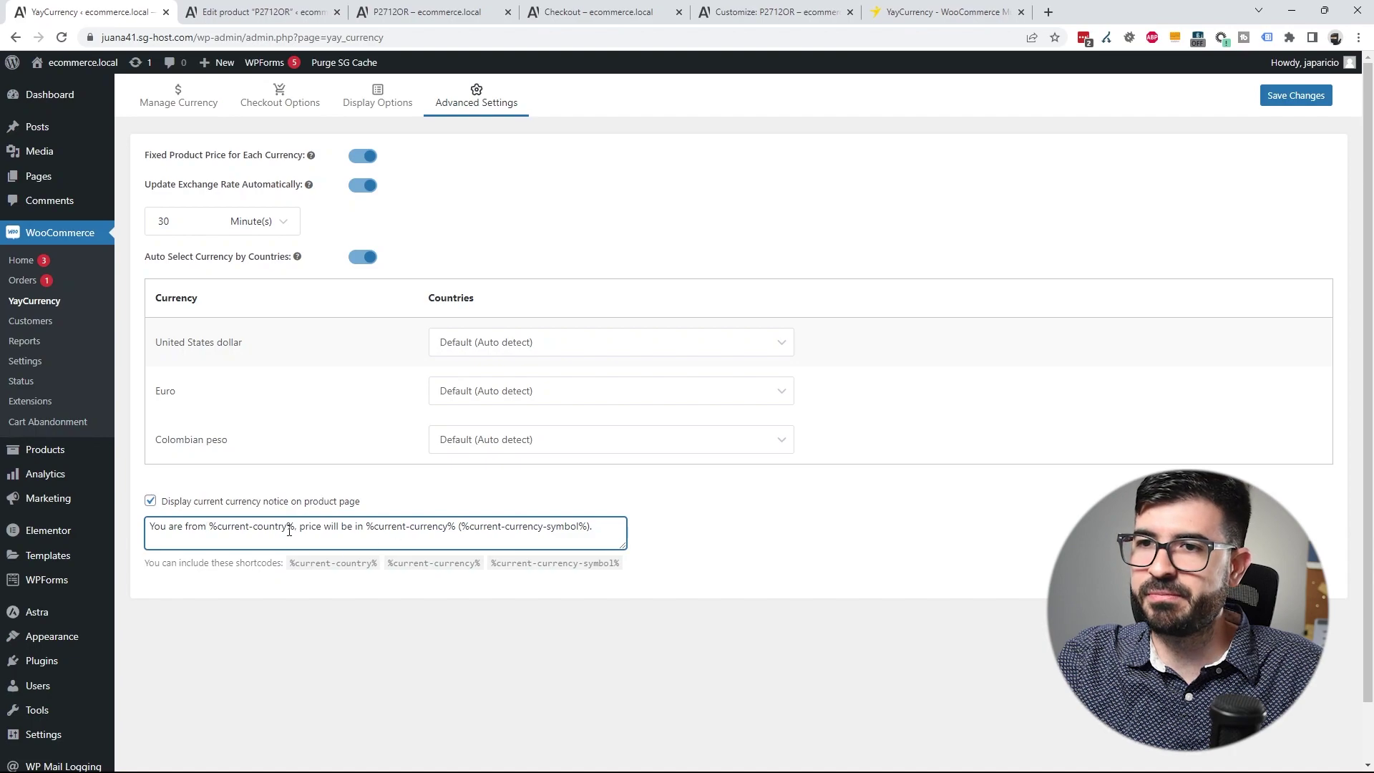
left_click(150, 501)
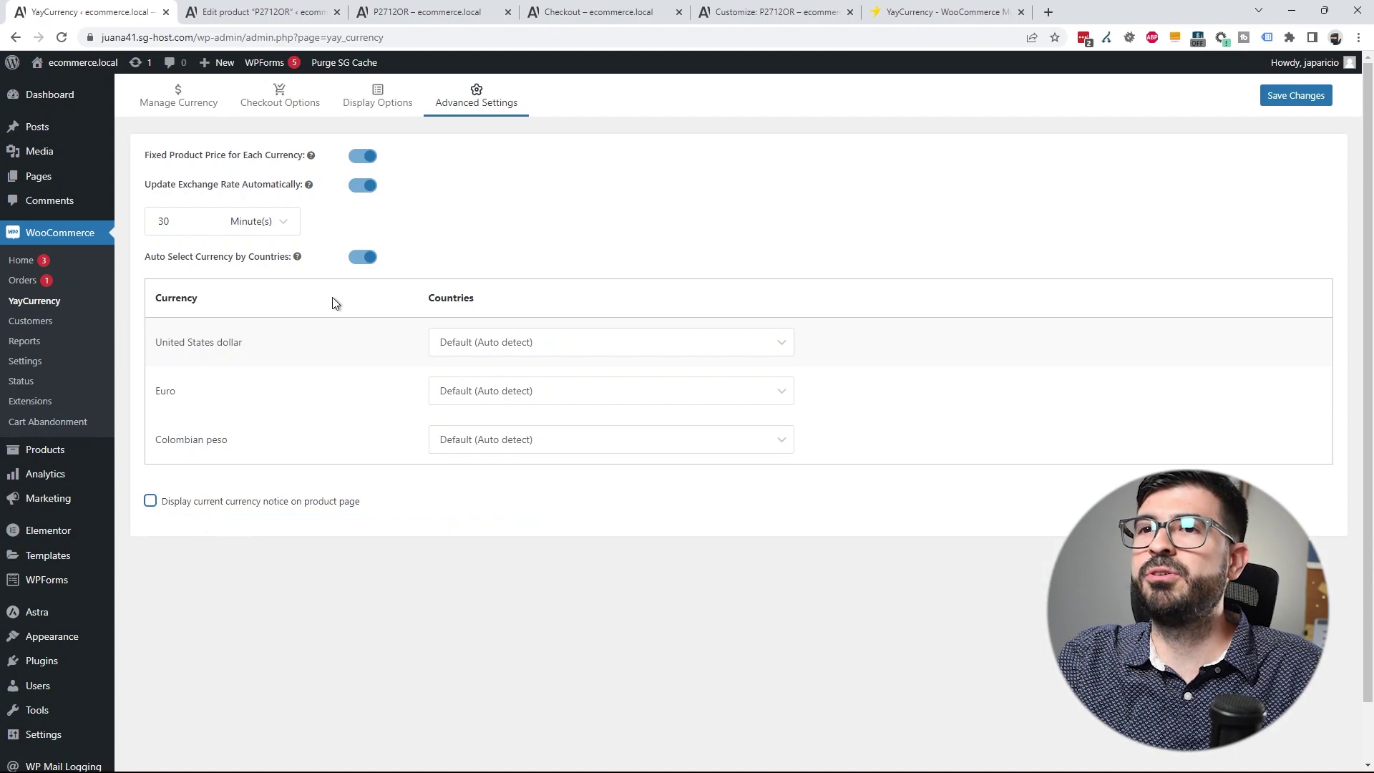
Step: Turn off Auto Select Currency by Countries and save the advanced settings
left_click(358, 258)
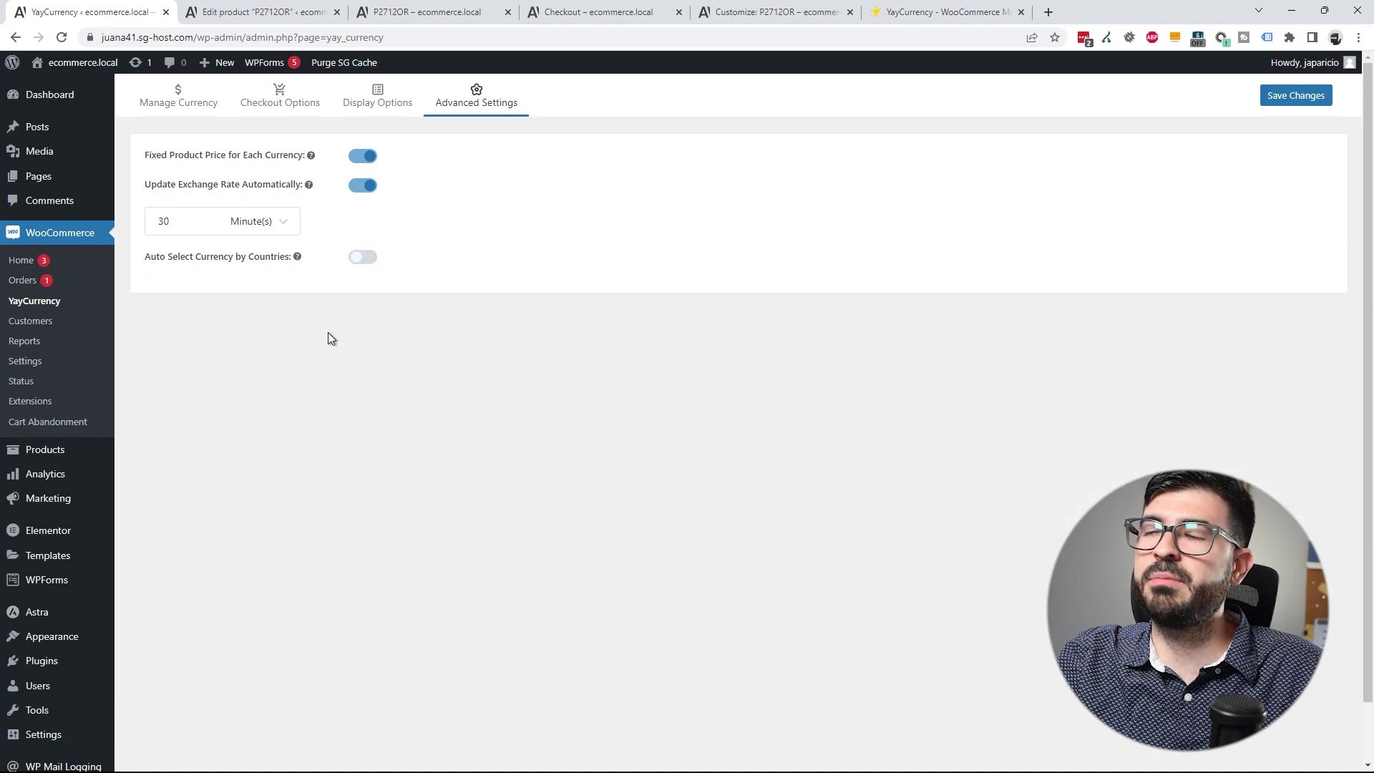
left_click(1300, 101)
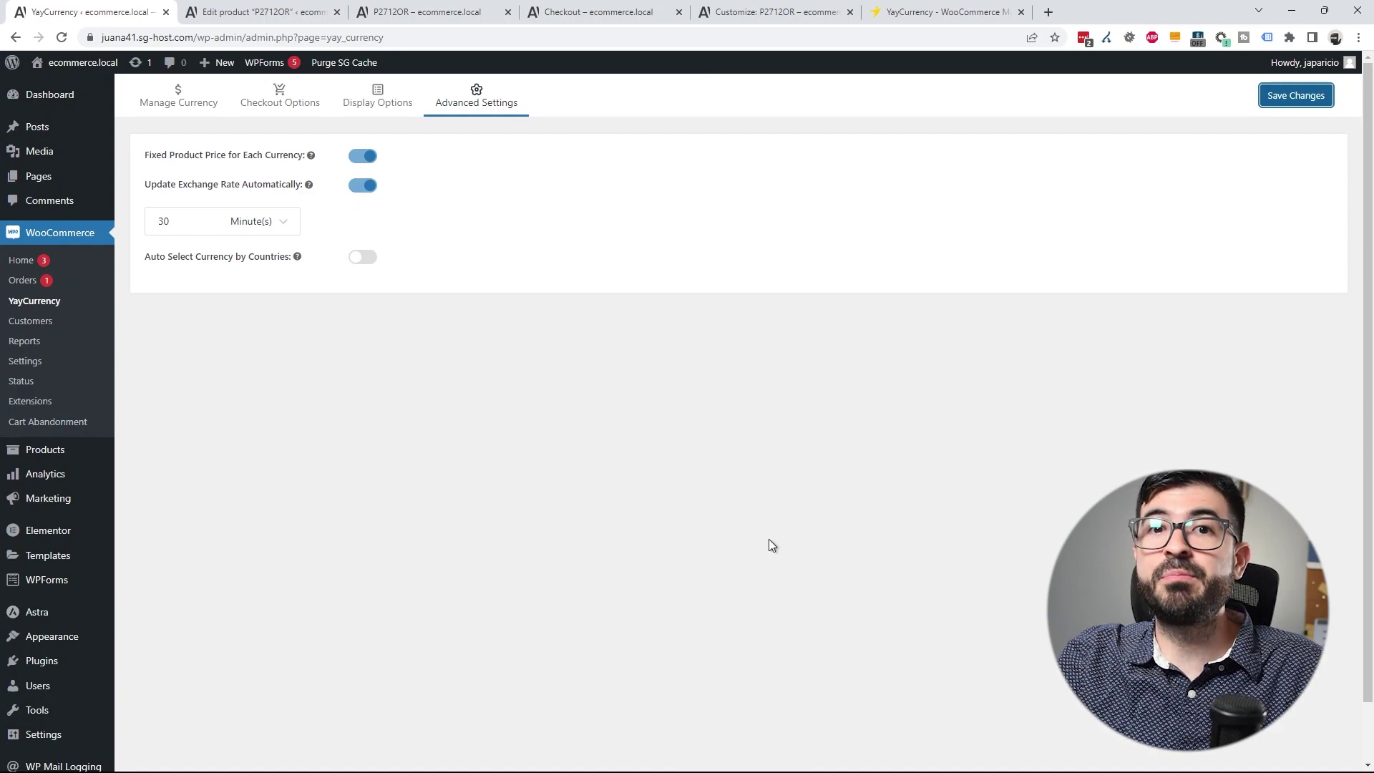
Step: Return to the P2712OR product page, open the shopping cart and proceed to checkout
left_click(408, 13)
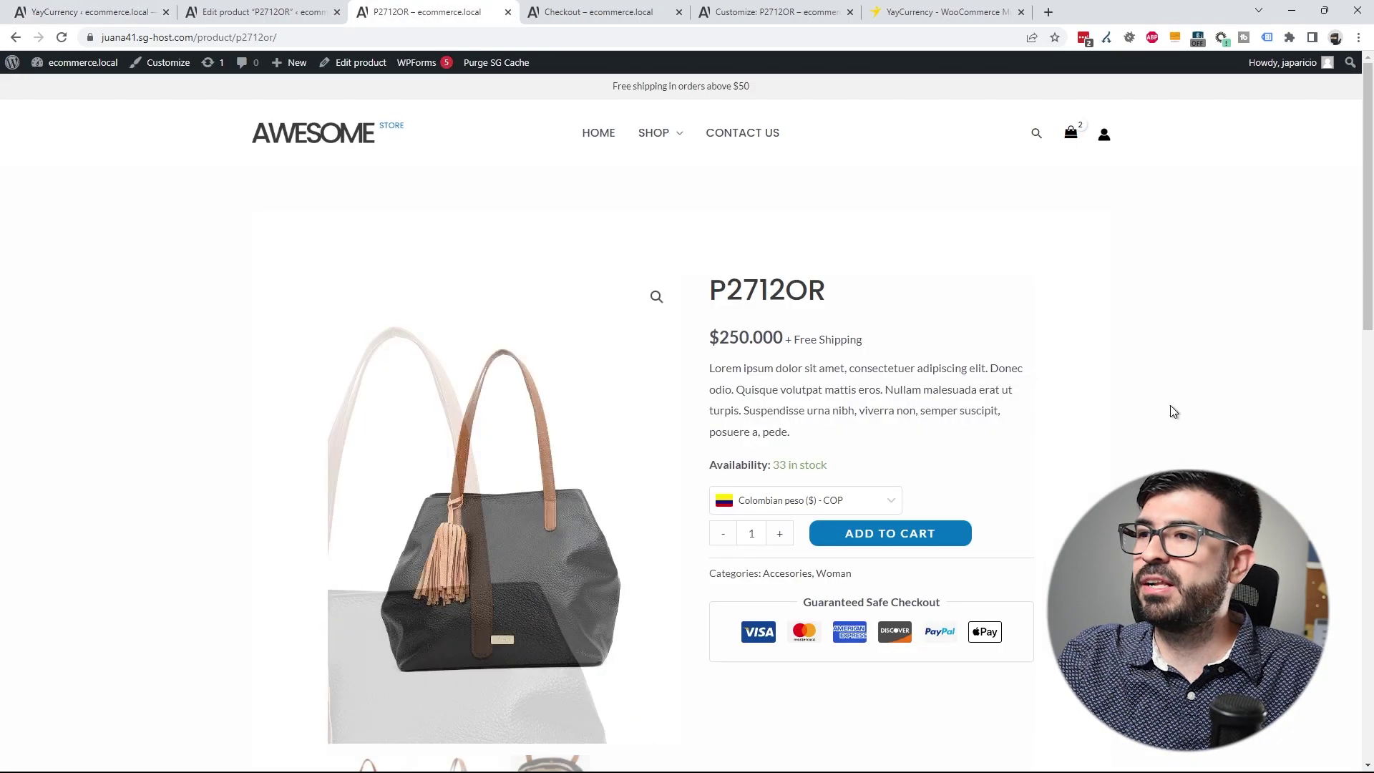
left_click(1070, 134)
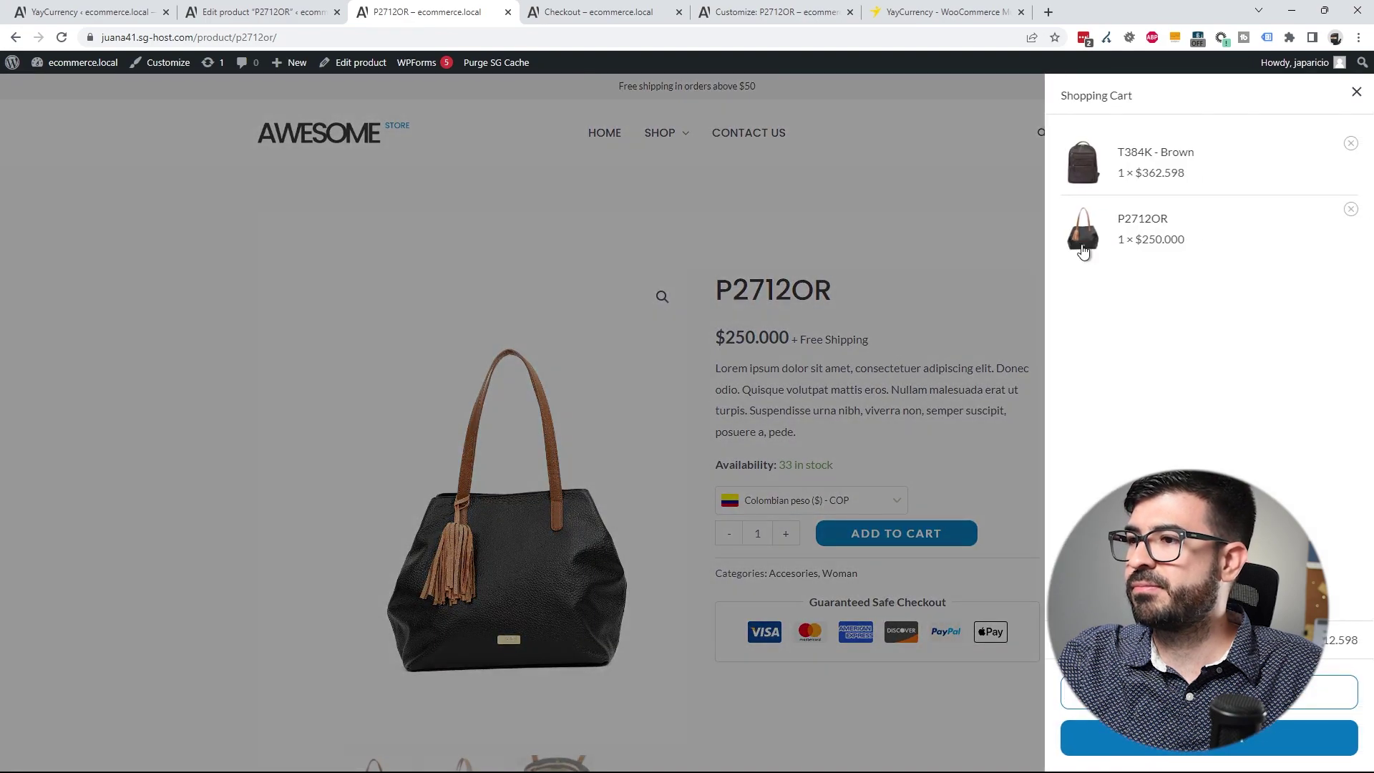
left_click(1104, 737)
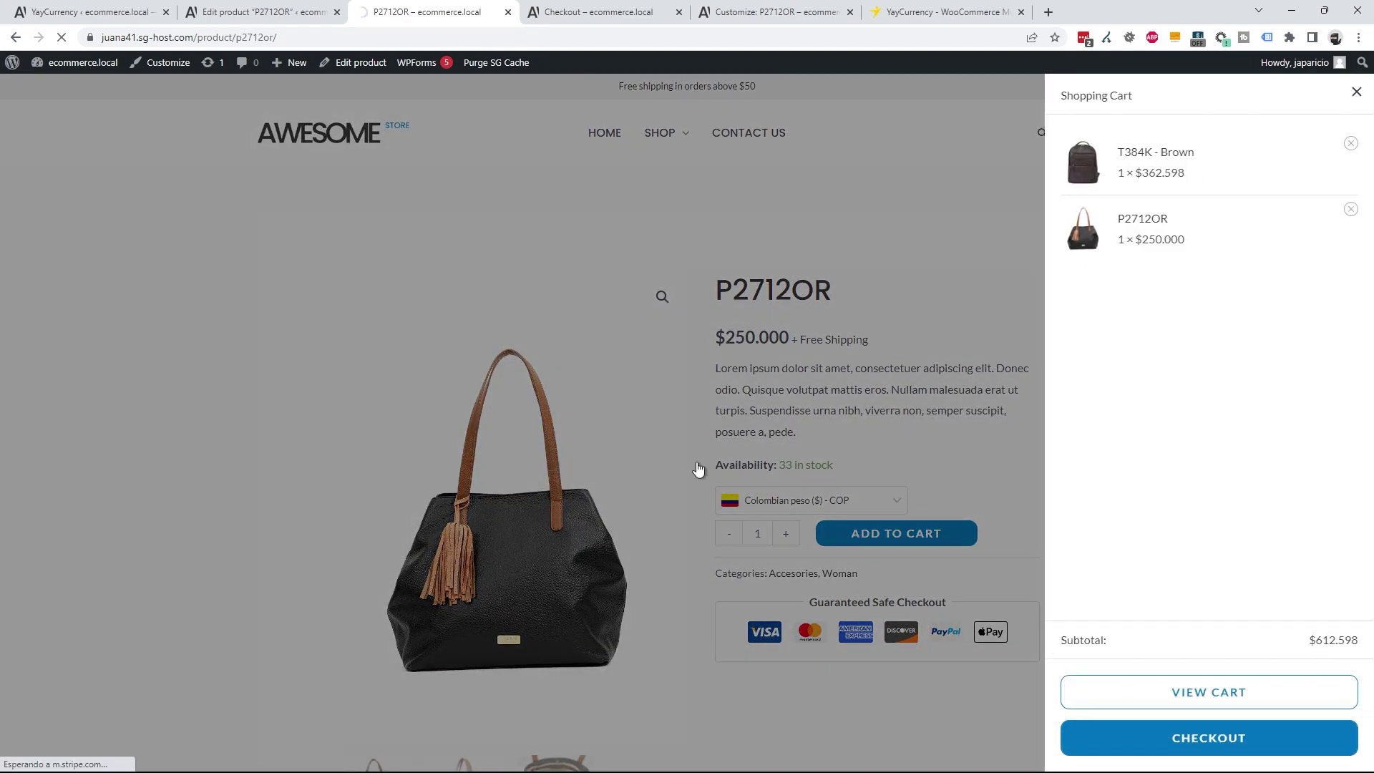
scroll(1166, 441, "down", 6)
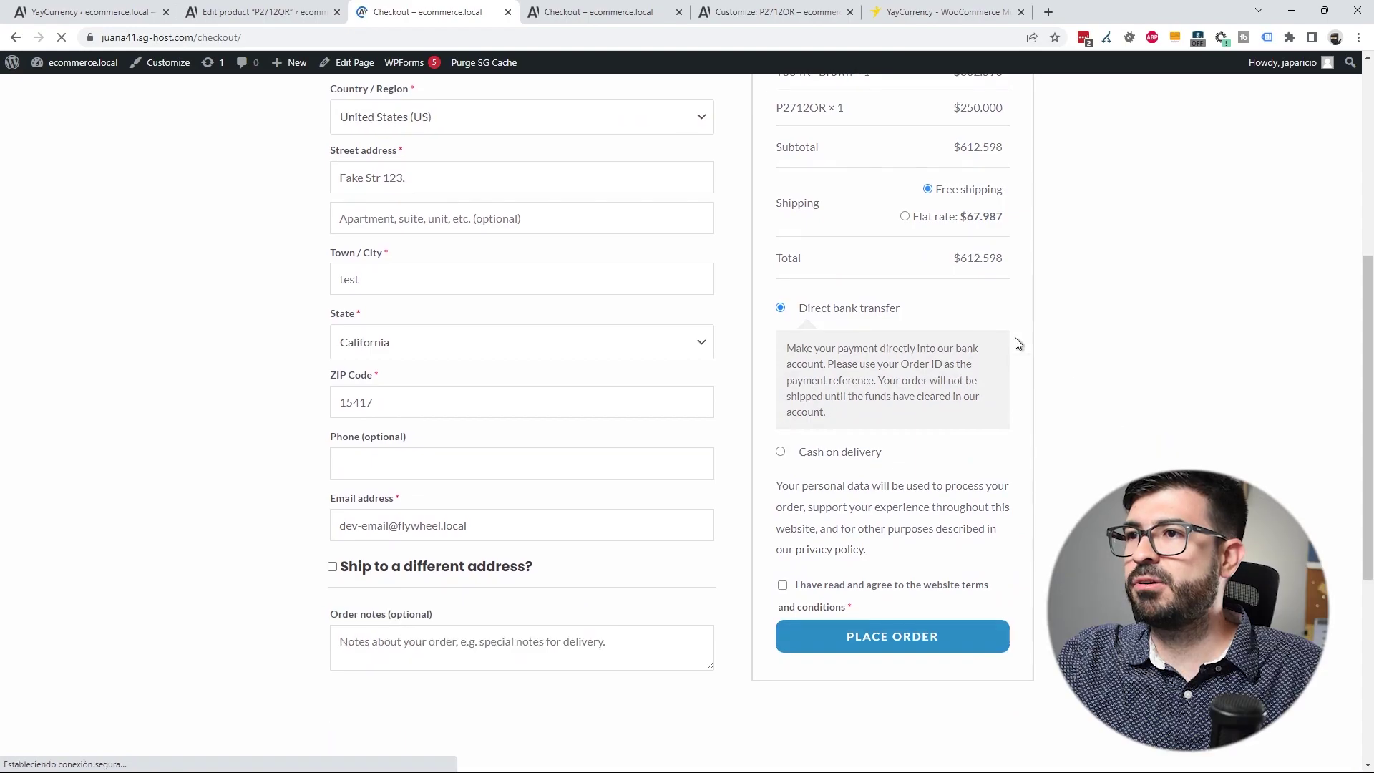
Step: Agree to the website terms and conditions at checkout and place the order
left_click(934, 637)
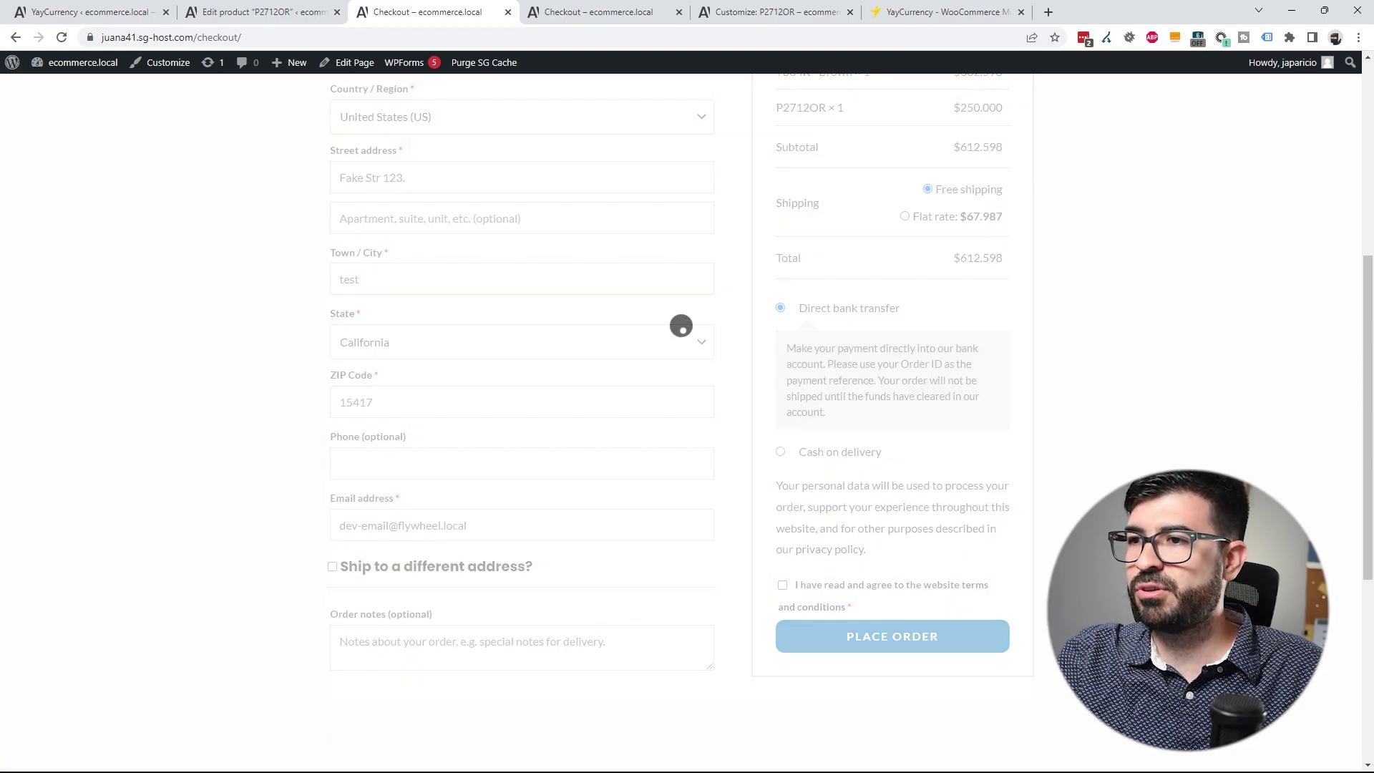
scroll(1030, 632, "down", 4)
left_click(802, 521)
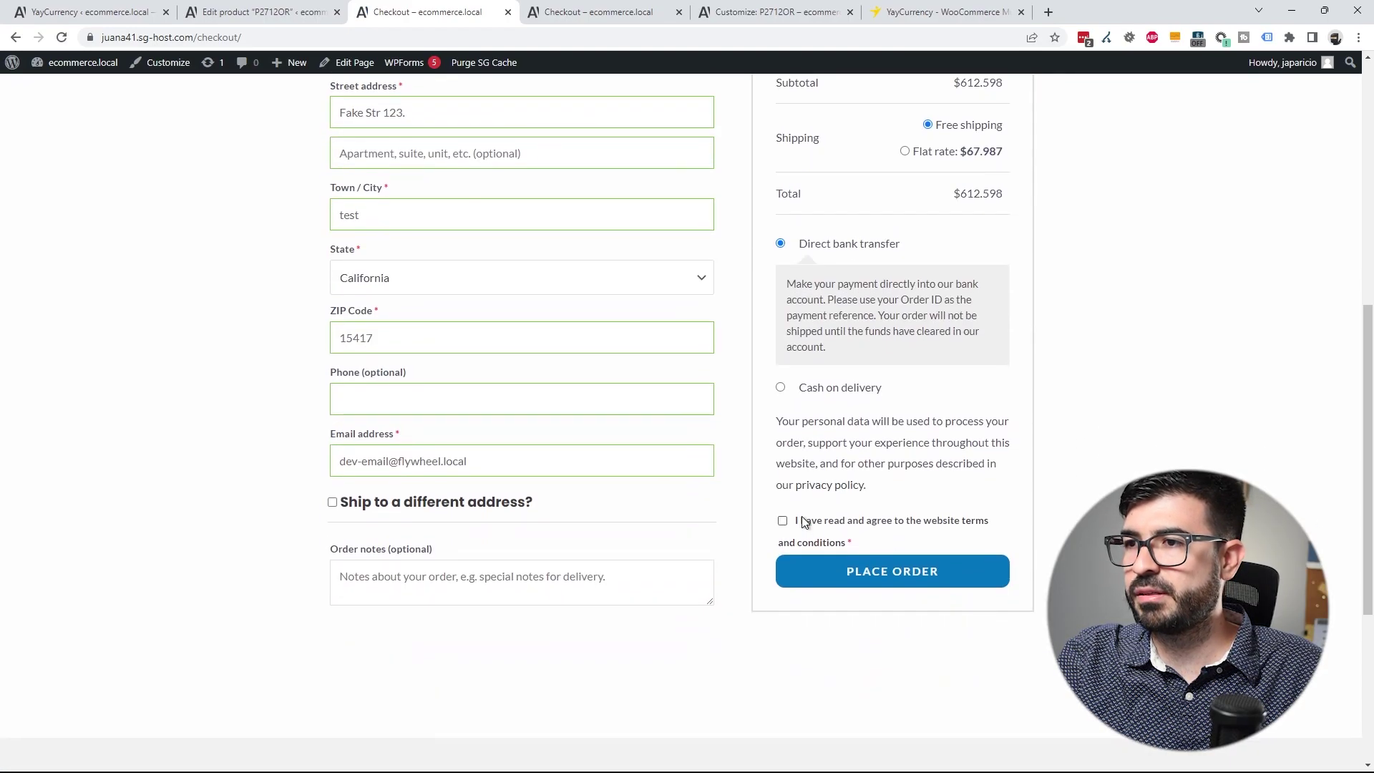
left_click(811, 568)
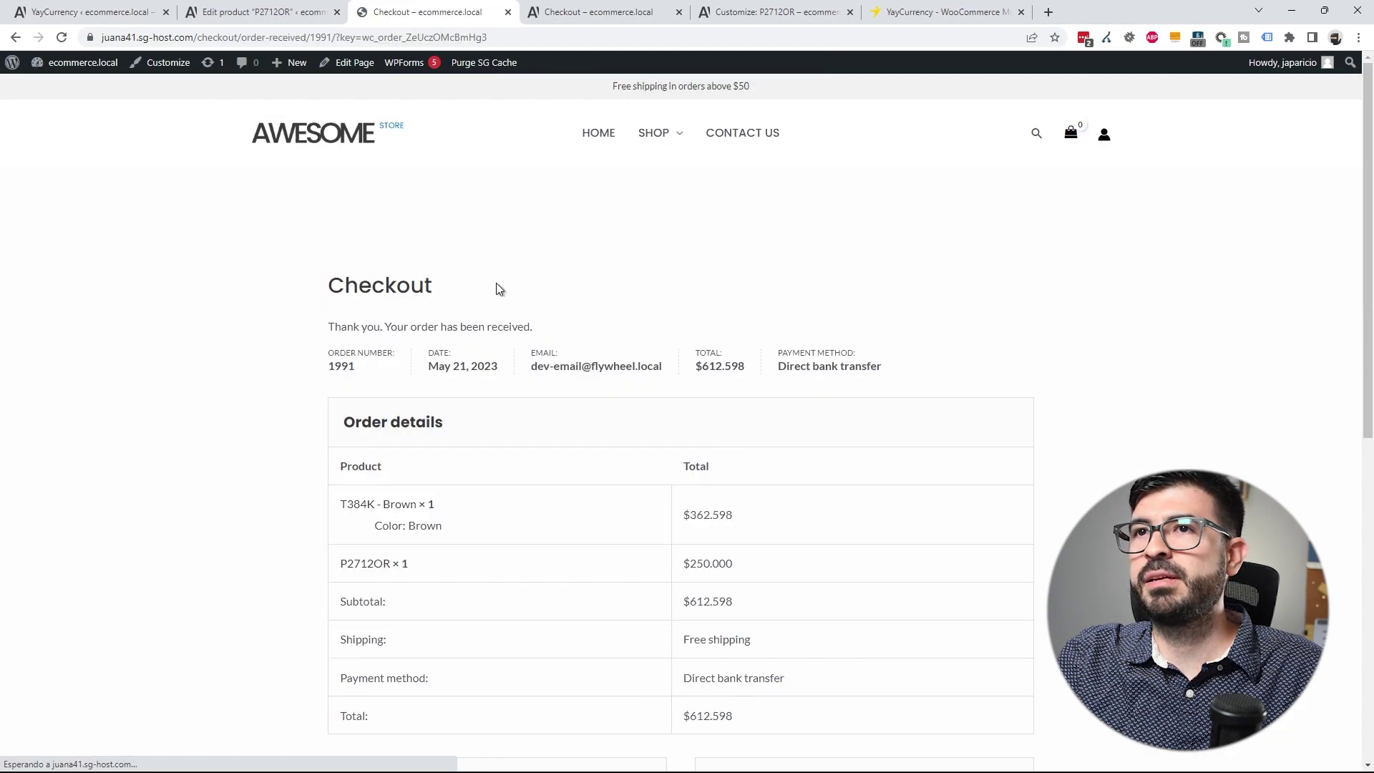
Step: Return to the WordPress admin and open the WP Mail Logging email log
key("ctrl+1")
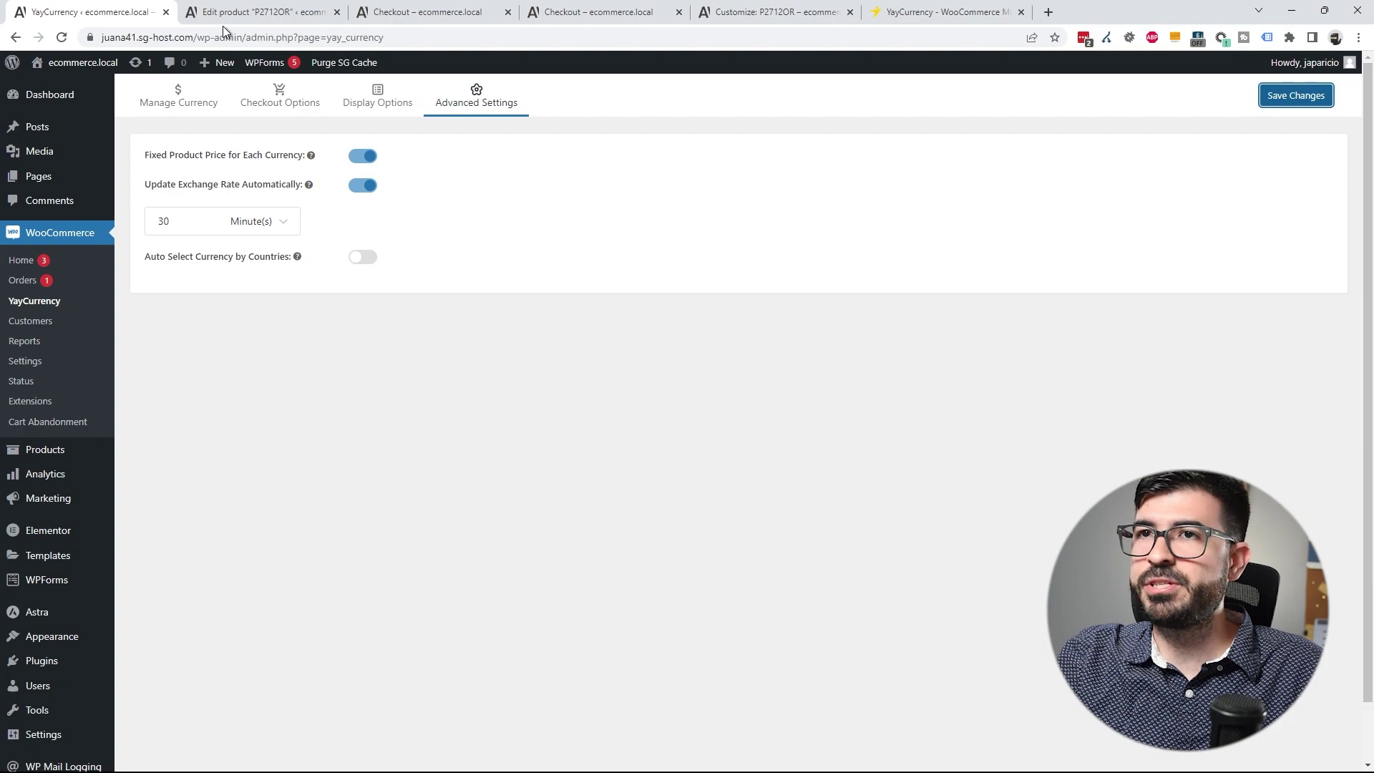
scroll(308, 415, "down", 2)
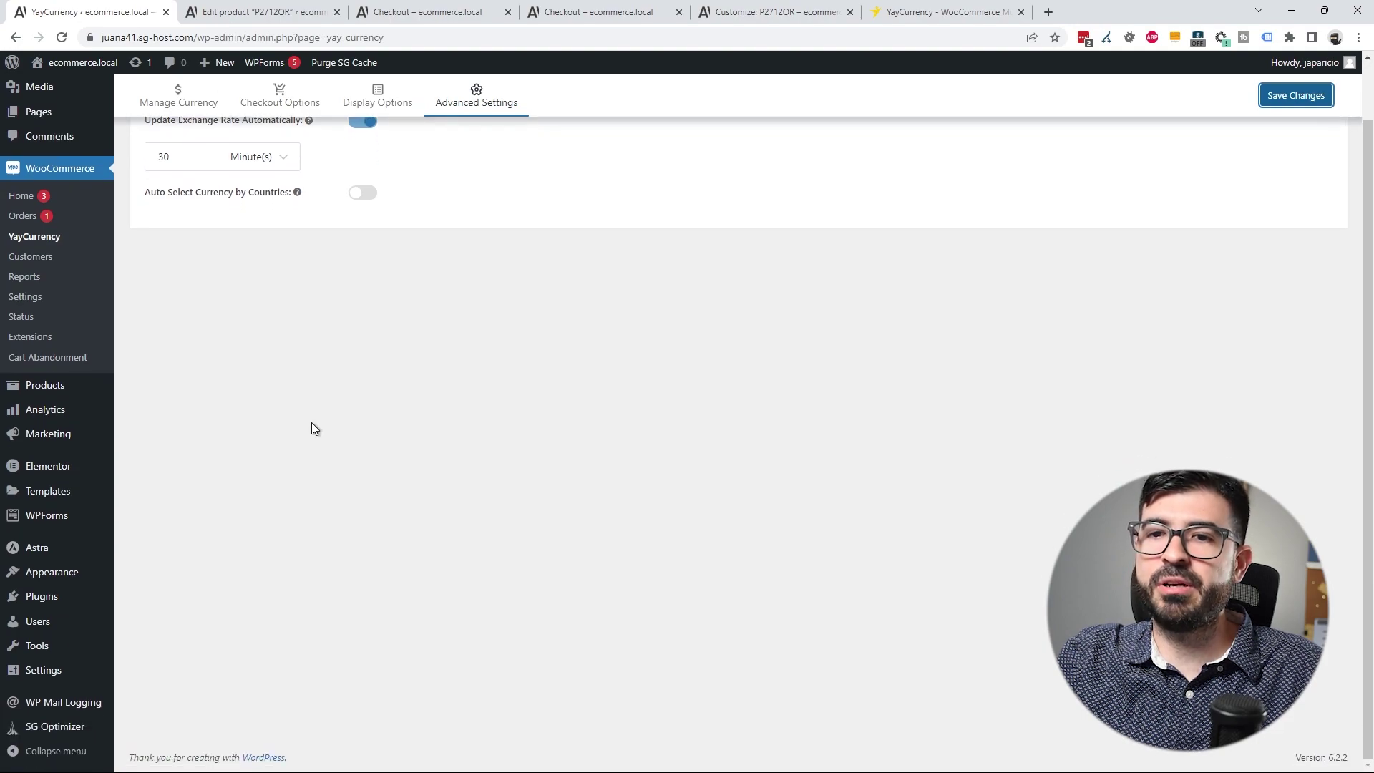
left_click(72, 702)
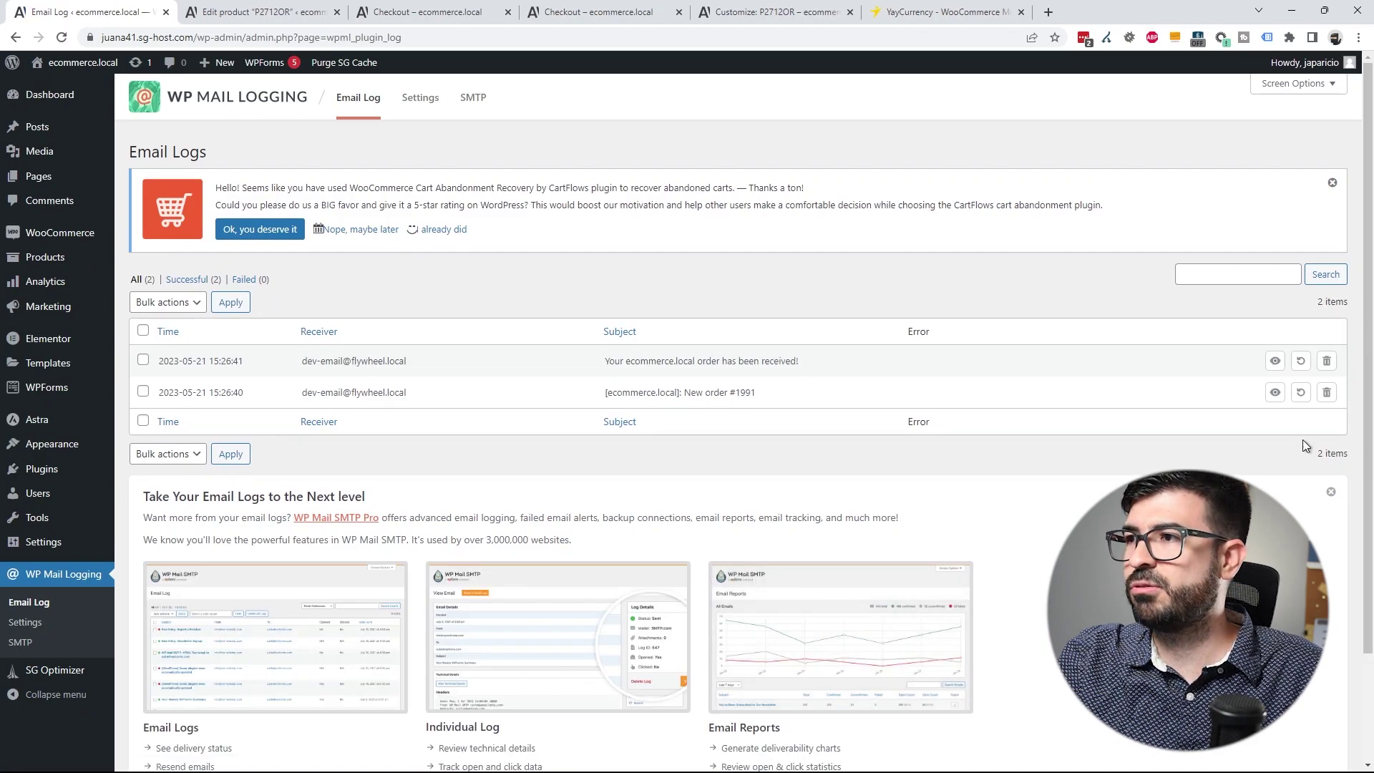
Step: Sort the email log by subject, review the product prices and total in the customer's order-received email, and close the message
left_click(620, 331)
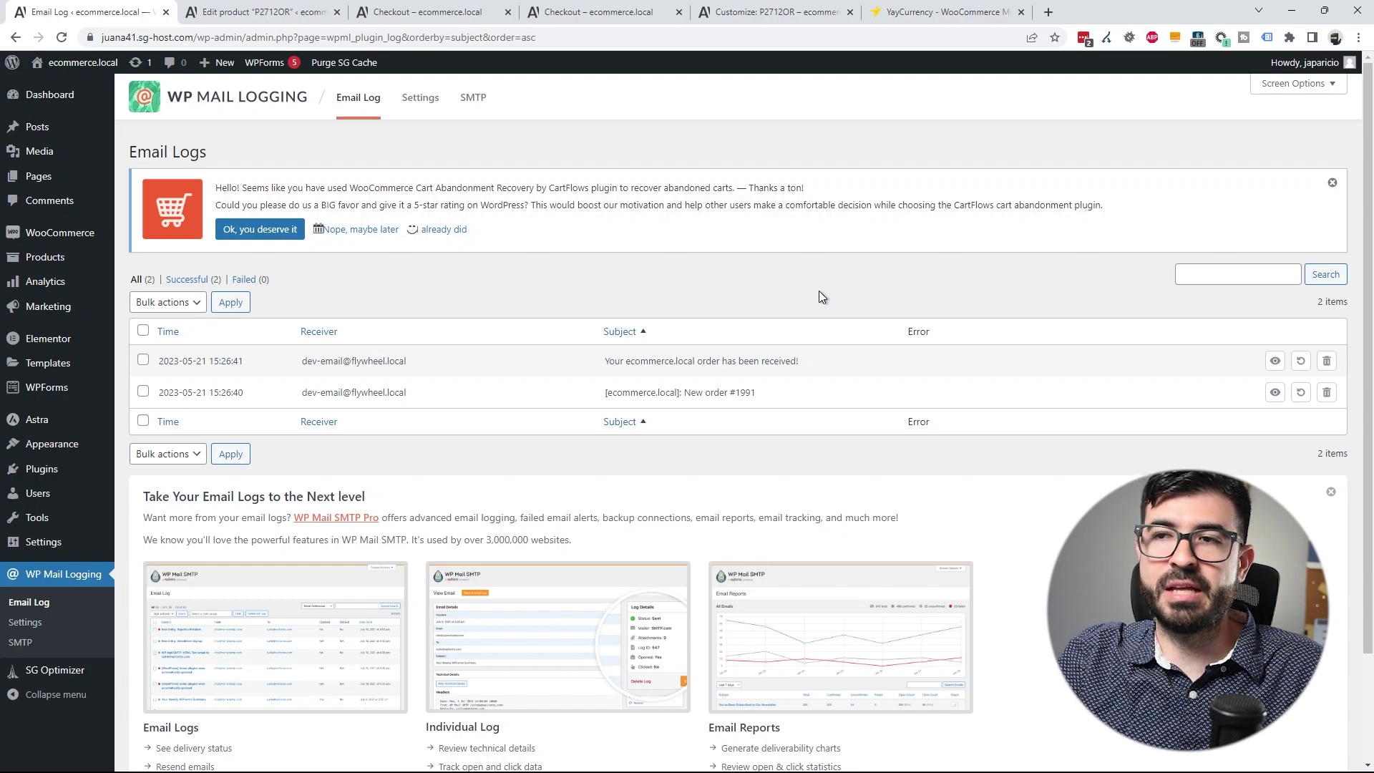
left_click(1274, 361)
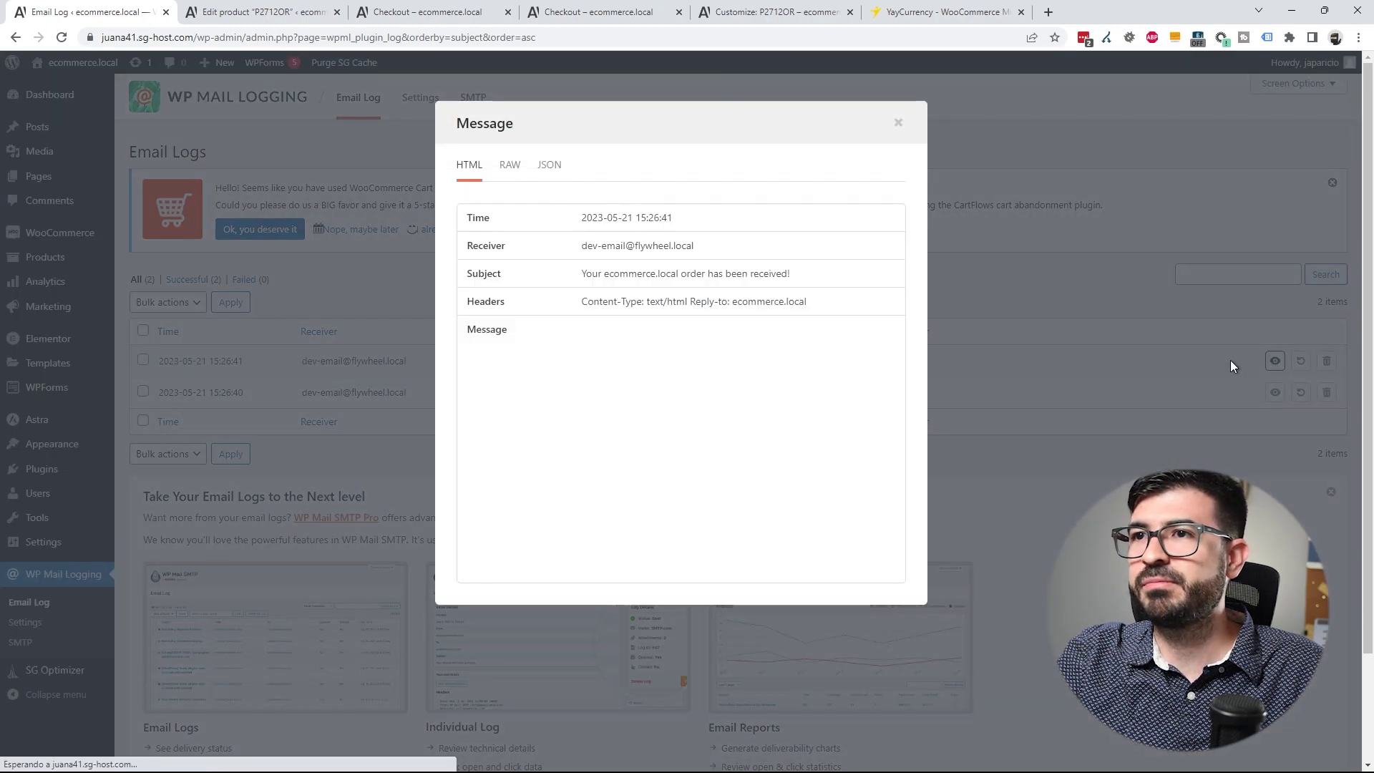
scroll(762, 422, "down", 2)
scroll(762, 422, "up", 3)
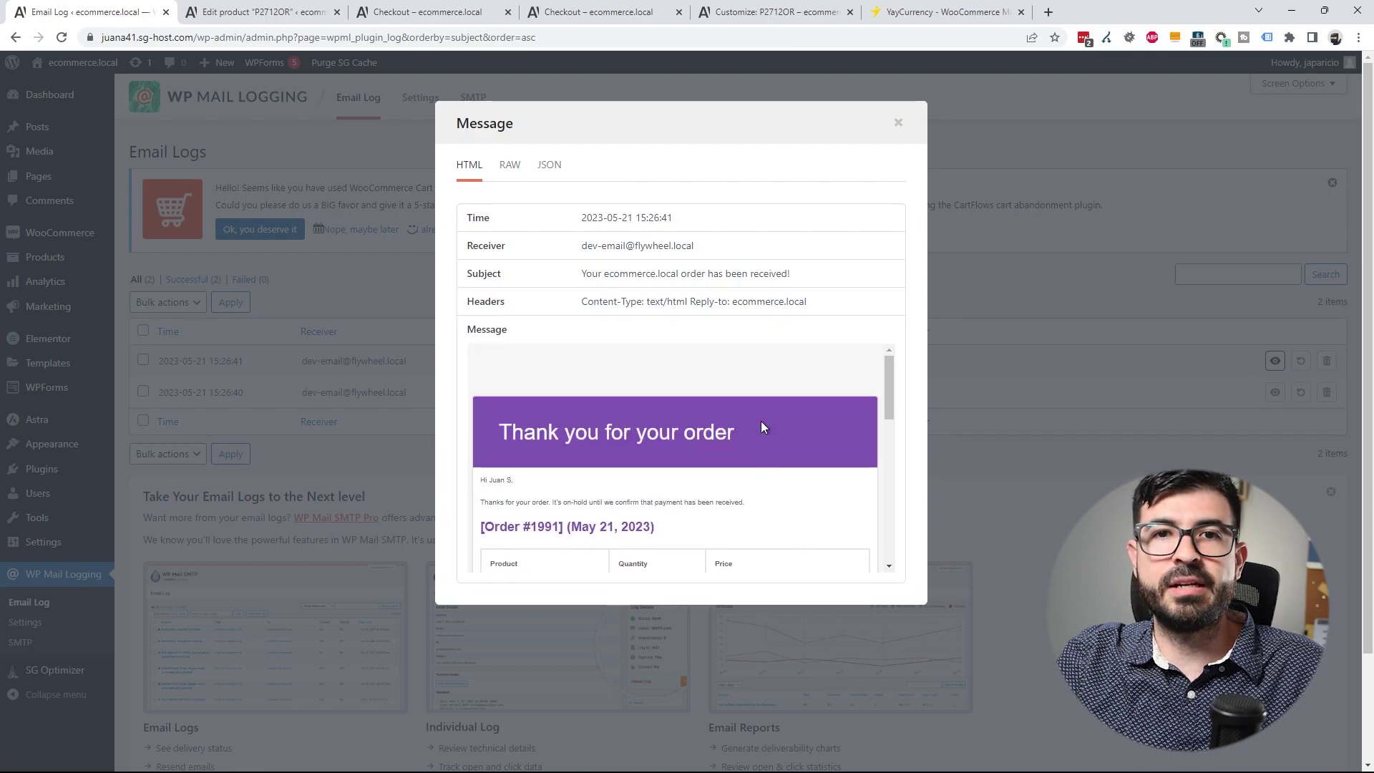
scroll(762, 427, "down", 3)
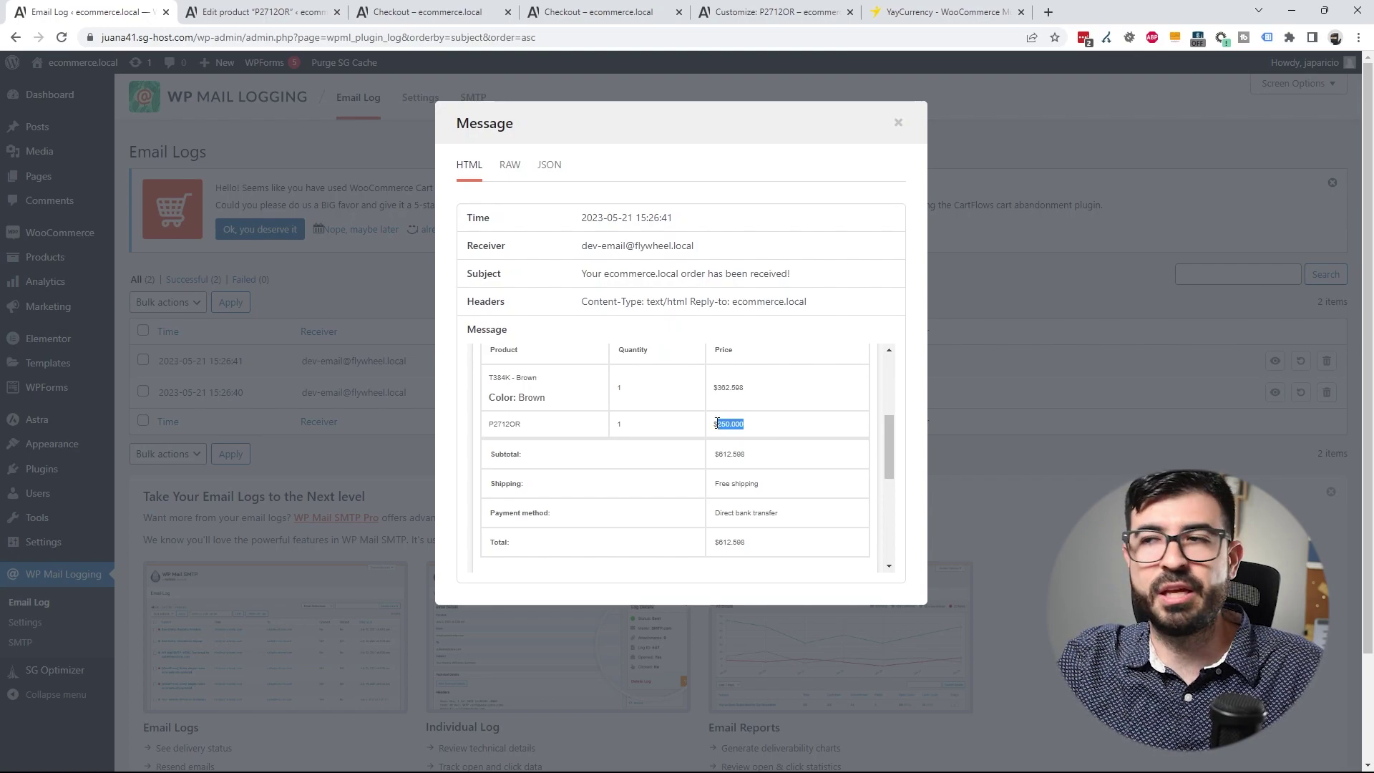
scroll(780, 456, "up", 3)
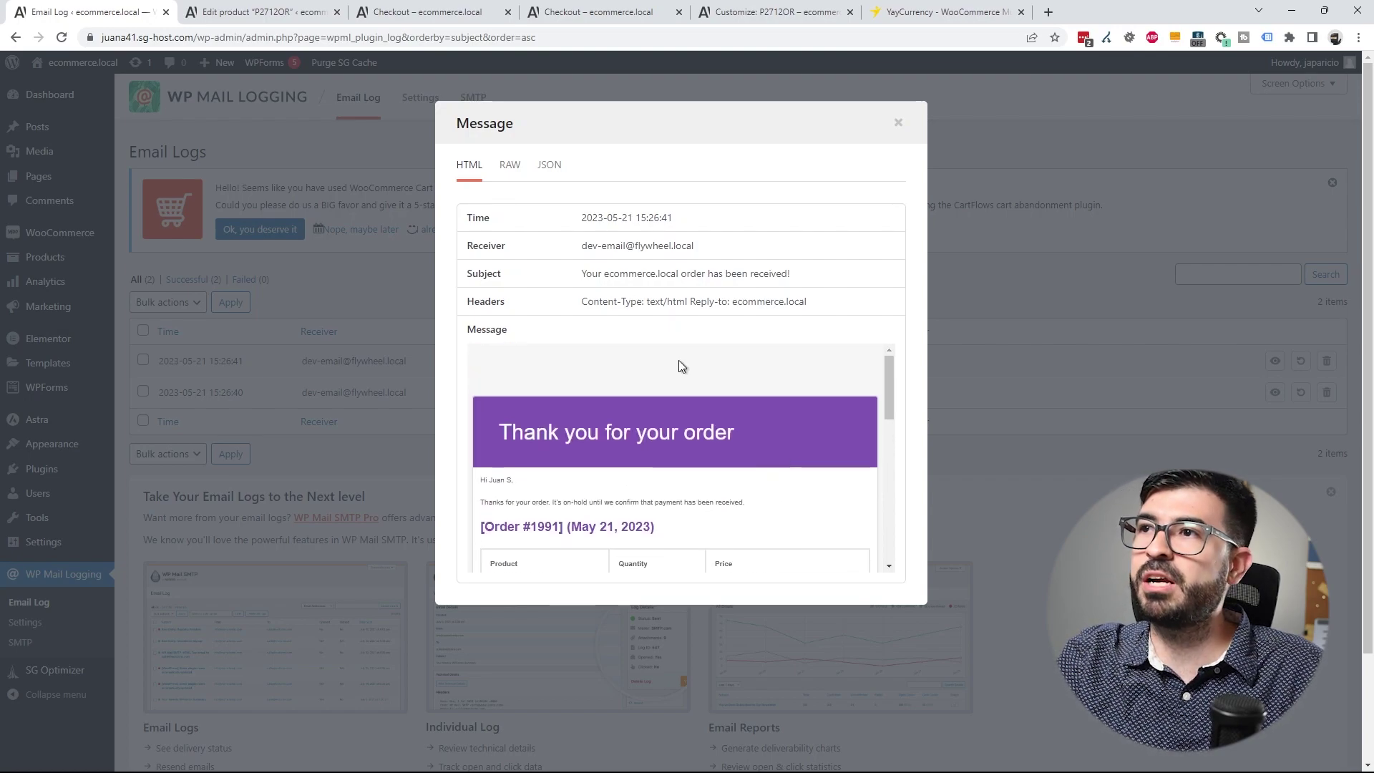
left_click(898, 124)
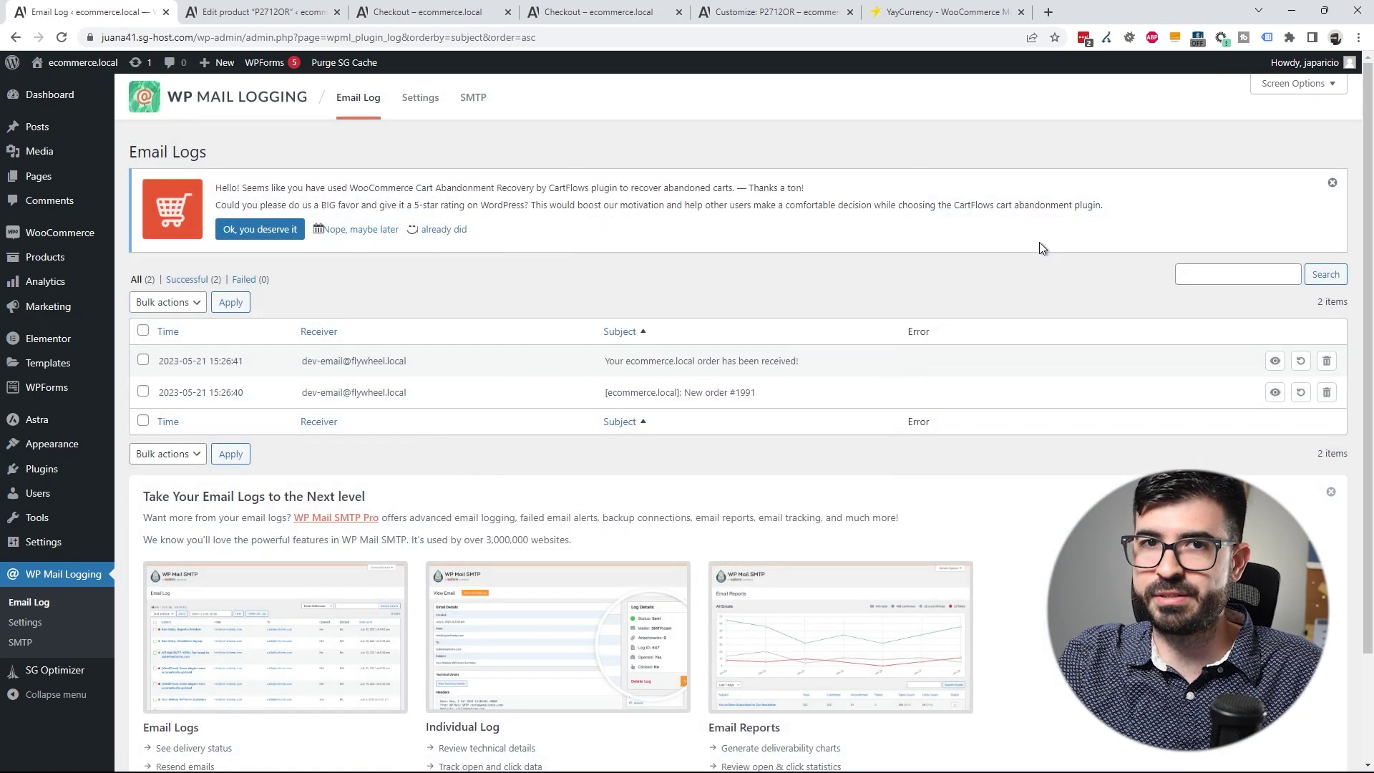
Step: Open the WooCommerce analytics overview and check which currencies its currency filter offers, leaving it on all currencies
mouse_move(32, 290)
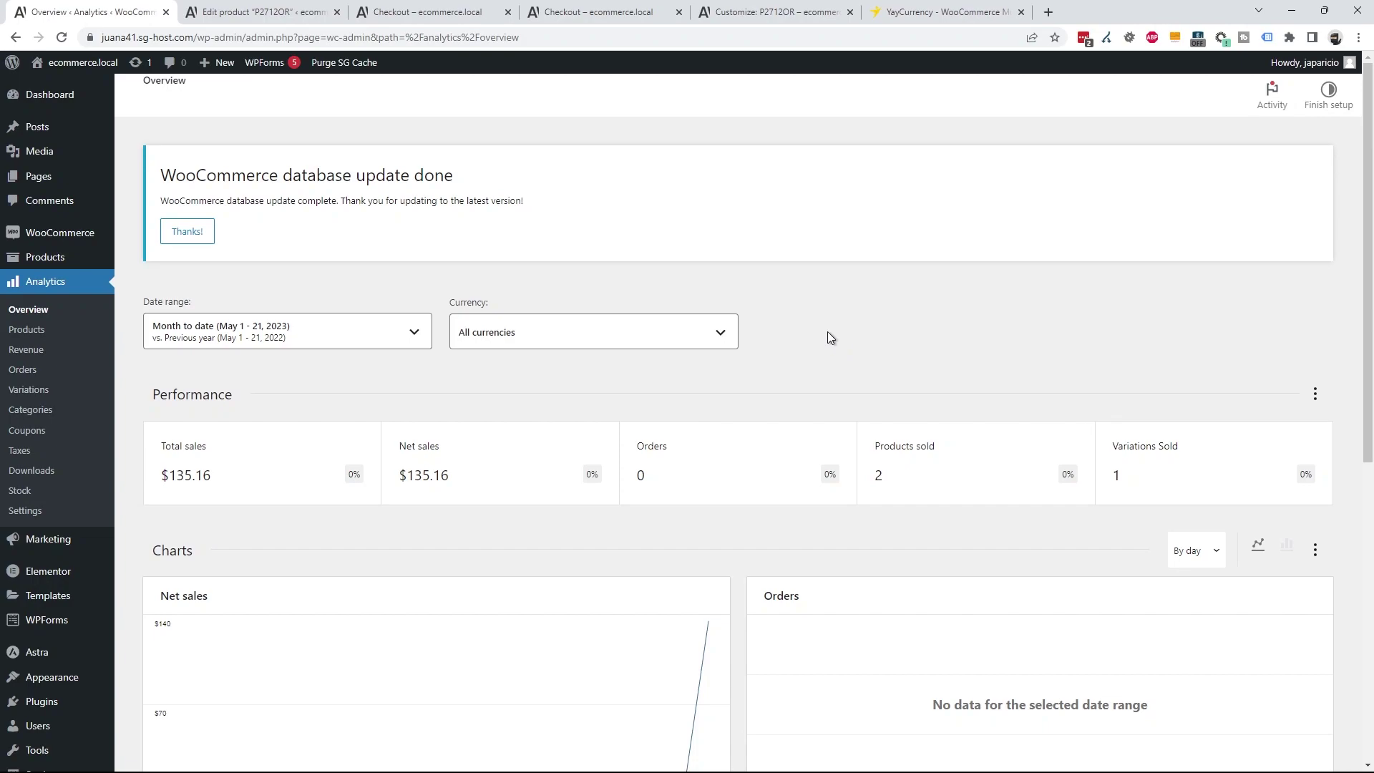
left_click(704, 337)
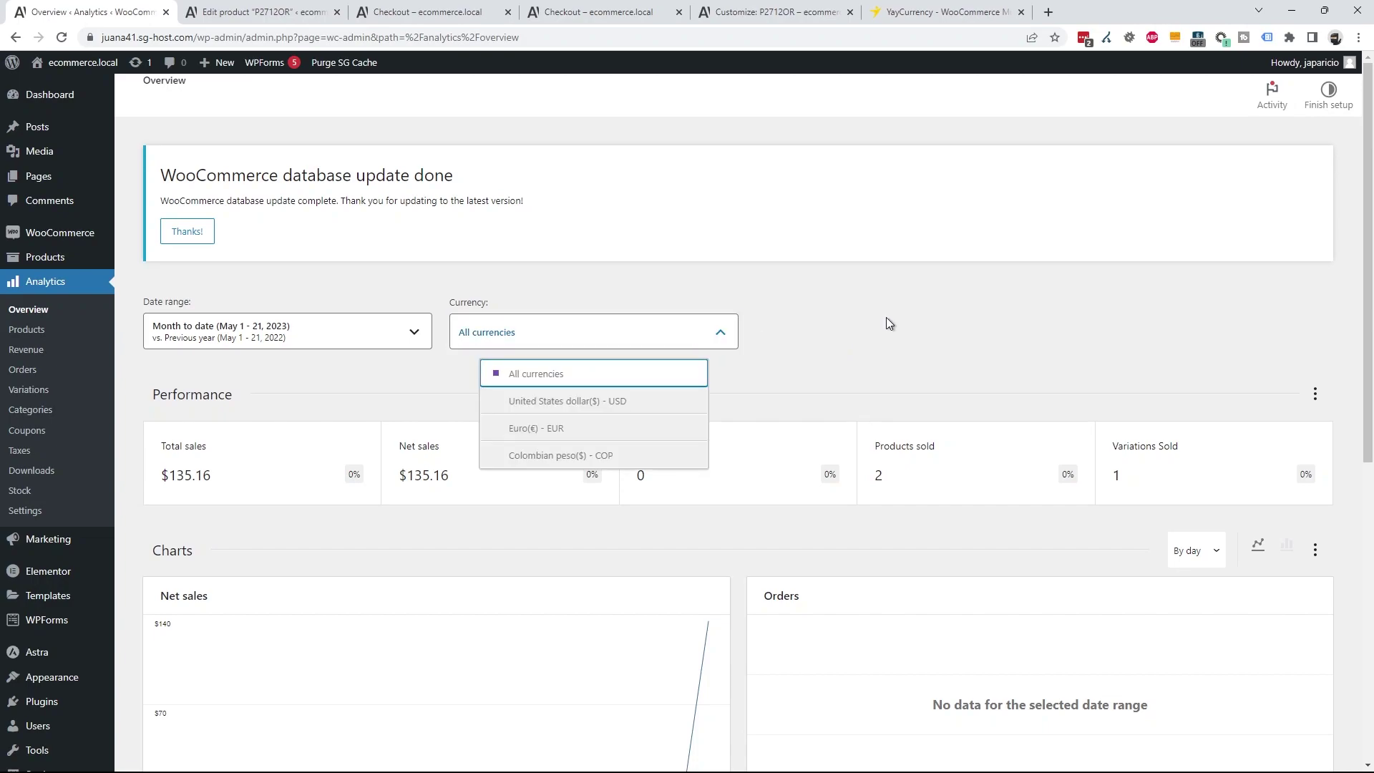
left_click(912, 353)
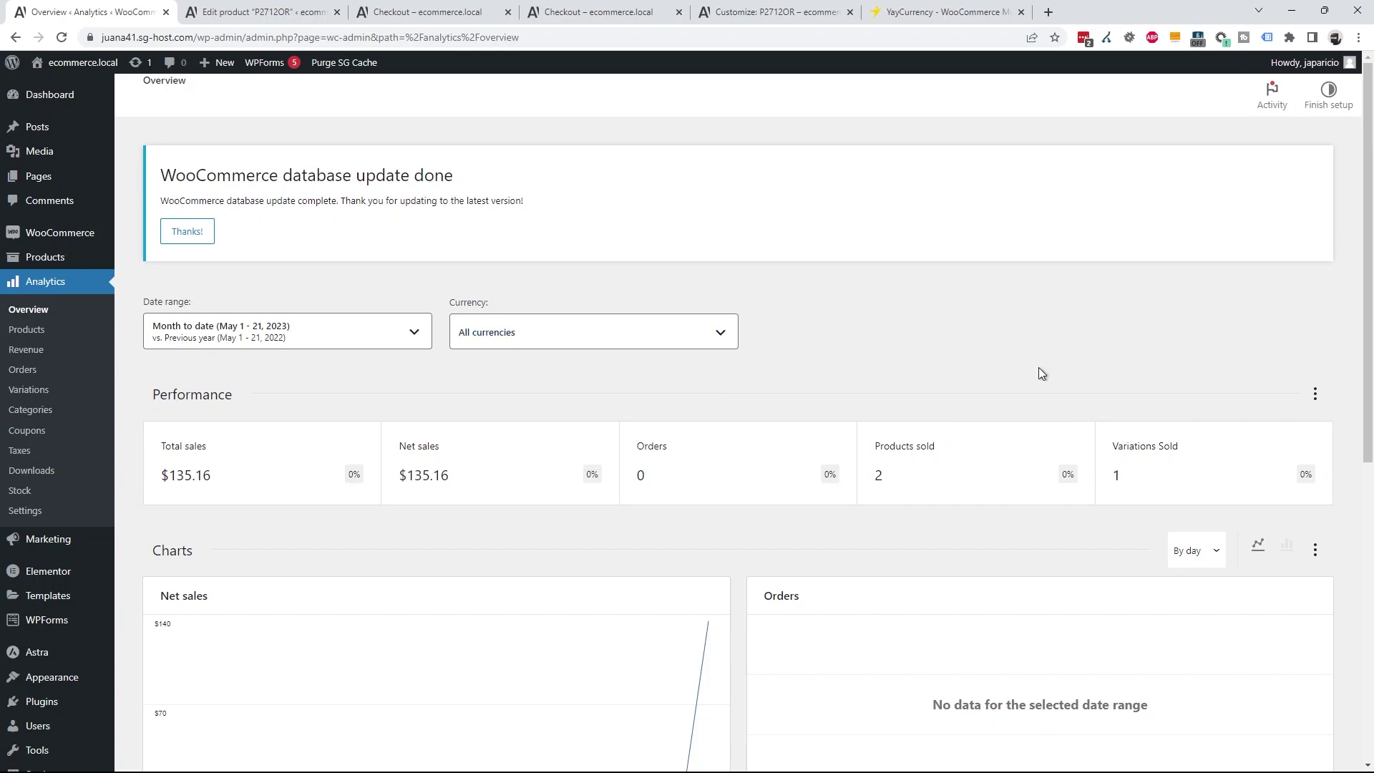